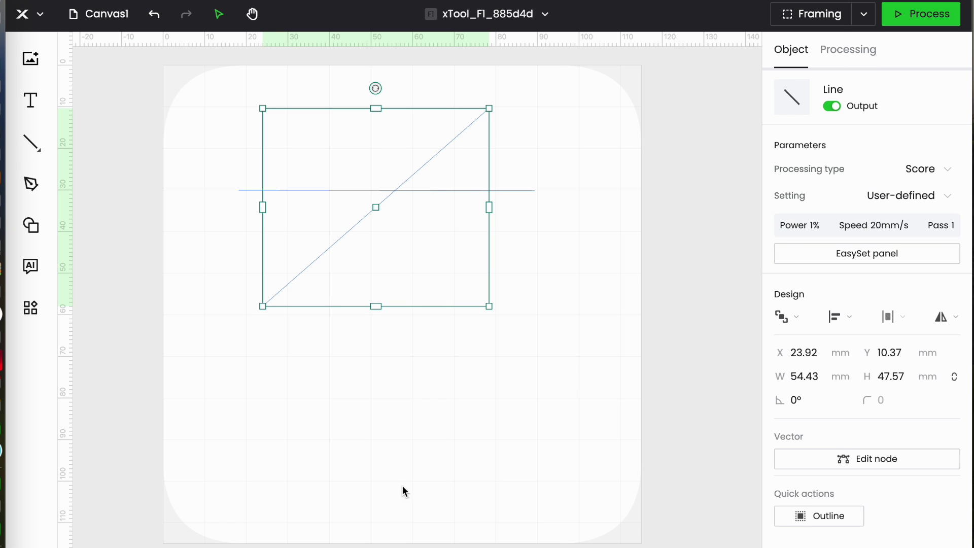
Draw a nearly horizontal third line on the right half of the canvas, and delete all the lines
{"action": "mouse_move", "coordinate": [30, 142]}
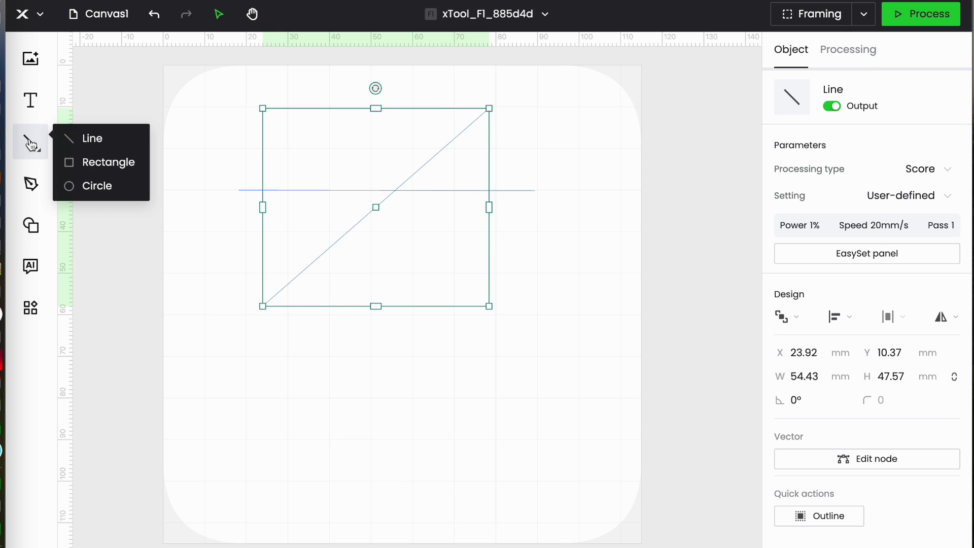
{"action": "left_click", "coordinate": [76, 137]}
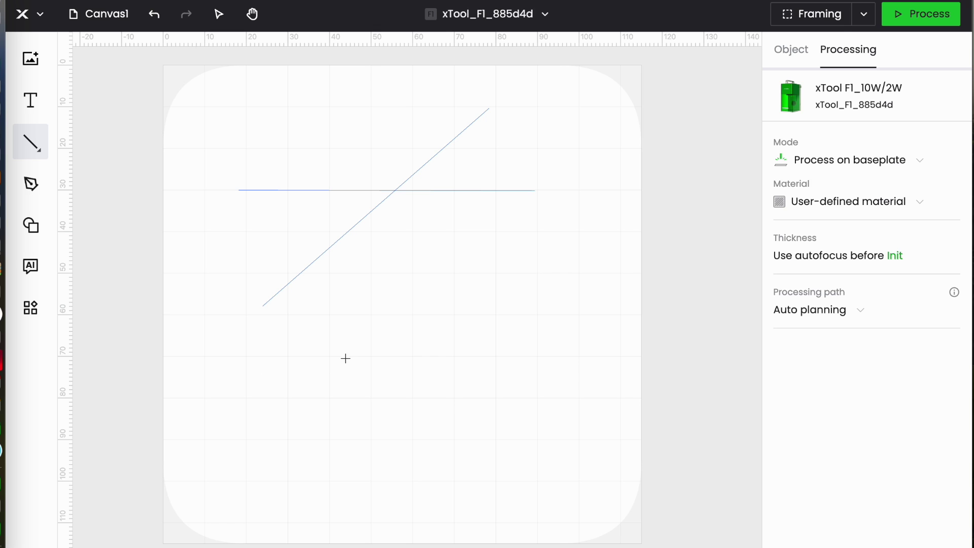
{"action": "mouse_move", "coordinate": [440, 224]}
{"action": "left_mouse_down"}
{"action": "mouse_move", "coordinate": [431, 420]}
{"action": "mouse_move", "coordinate": [291, 450]}
{"action": "mouse_move", "coordinate": [633, 413]}
{"action": "mouse_move", "coordinate": [396, 445]}
{"action": "mouse_move", "coordinate": [532, 385]}
{"action": "mouse_move", "coordinate": [639, 230]}
{"action": "mouse_move", "coordinate": [516, 250]}
{"action": "mouse_move", "coordinate": [598, 249]}
{"action": "mouse_move", "coordinate": [498, 421]}
{"action": "mouse_move", "coordinate": [595, 233]}
{"action": "left_mouse_up"}
{"action": "left_click_drag", "start_coordinate": [123, 62], "coordinate": [683, 415]}
{"action": "key", "text": "Delete"}
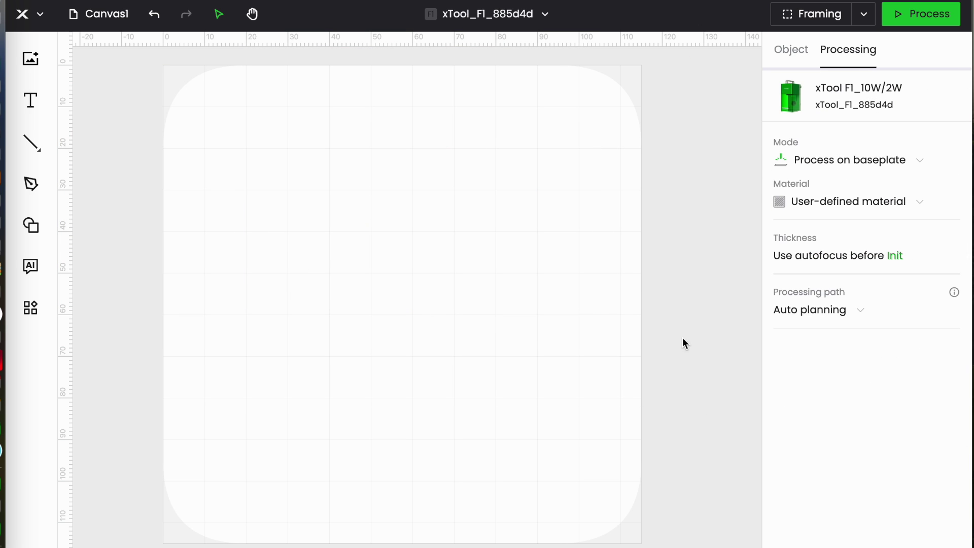
Draw a rectangle about 38 × 48 mm near the canvas centre and a square about 24 mm wide at its lower left
{"action": "left_click", "coordinate": [31, 144]}
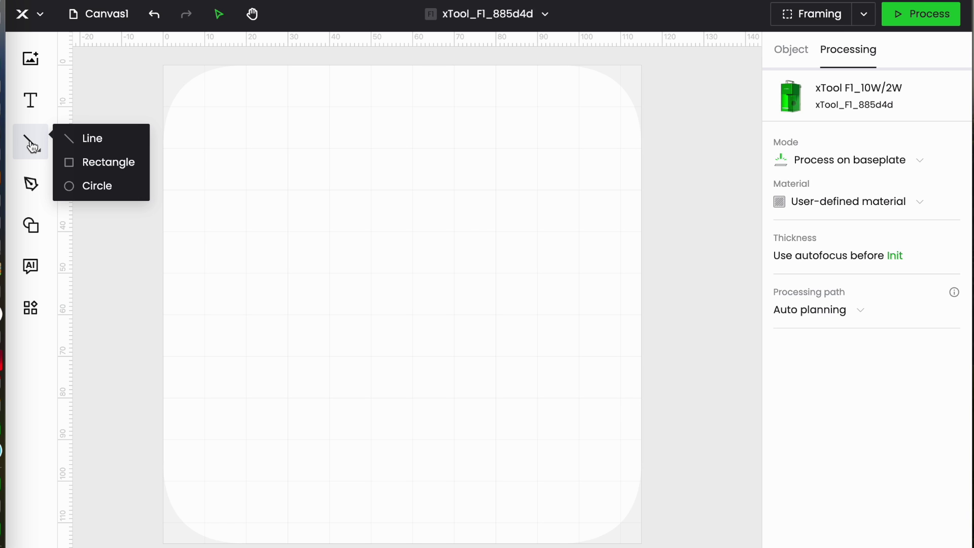
{"action": "left_click", "coordinate": [73, 161]}
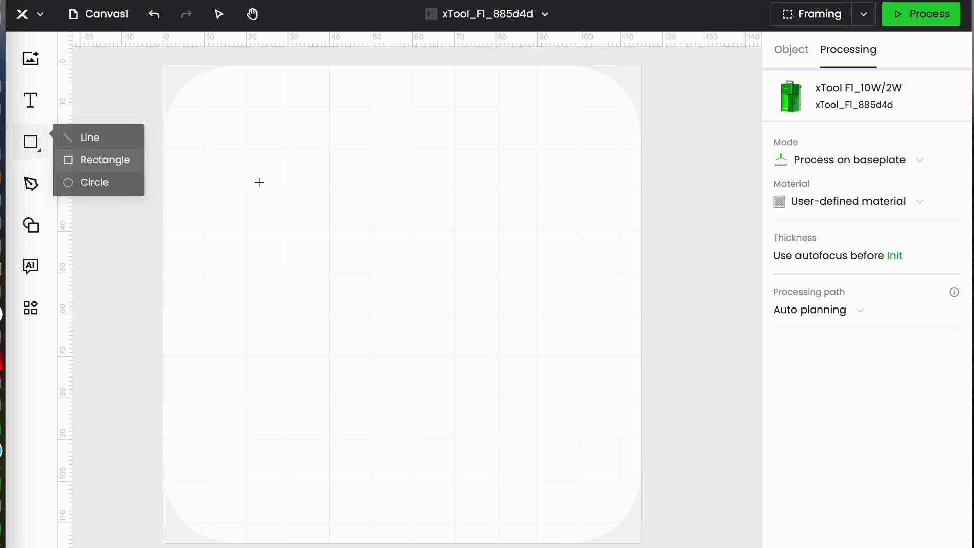
{"action": "left_click_drag", "start_coordinate": [327, 159], "coordinate": [488, 357]}
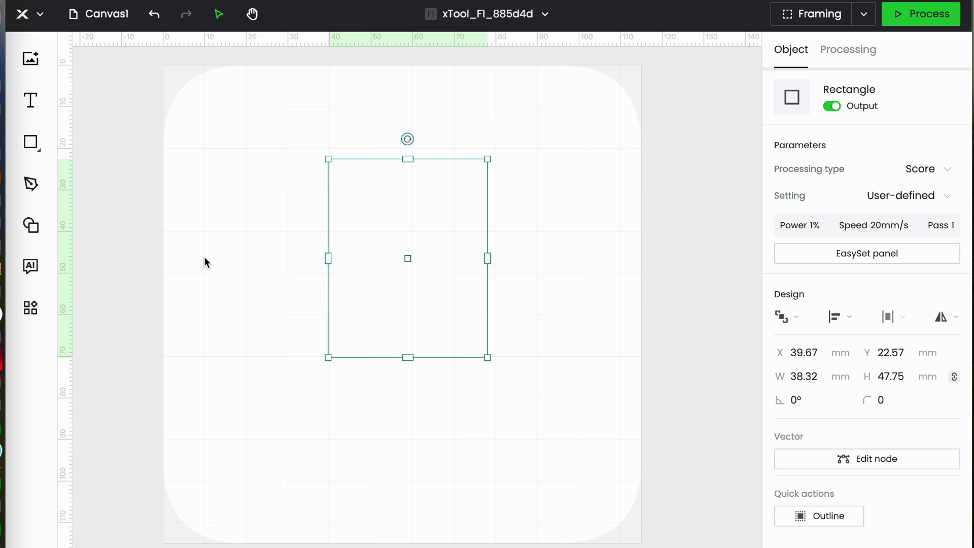
{"action": "left_click", "coordinate": [29, 143]}
{"action": "left_click", "coordinate": [74, 160]}
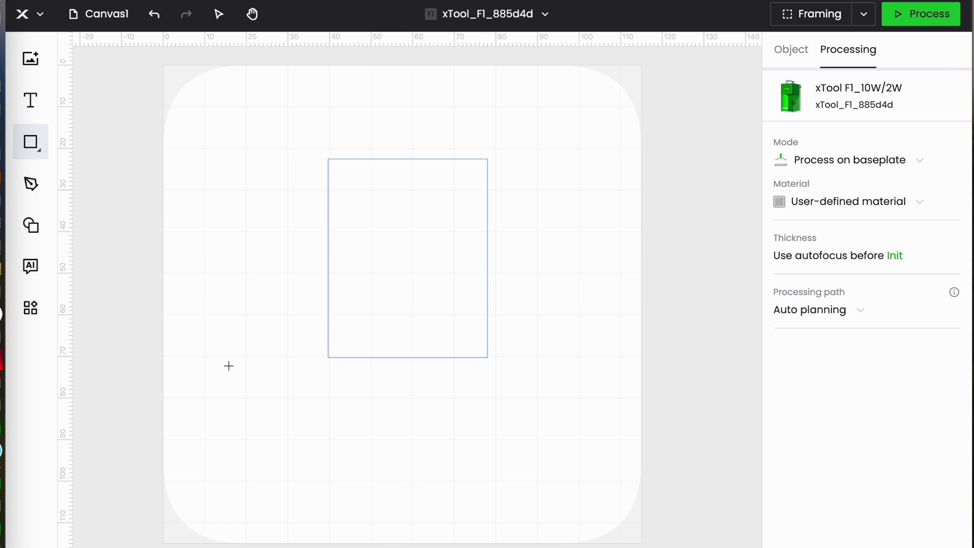
{"action": "left_click_drag", "start_coordinate": [229, 366], "coordinate": [328, 503]}
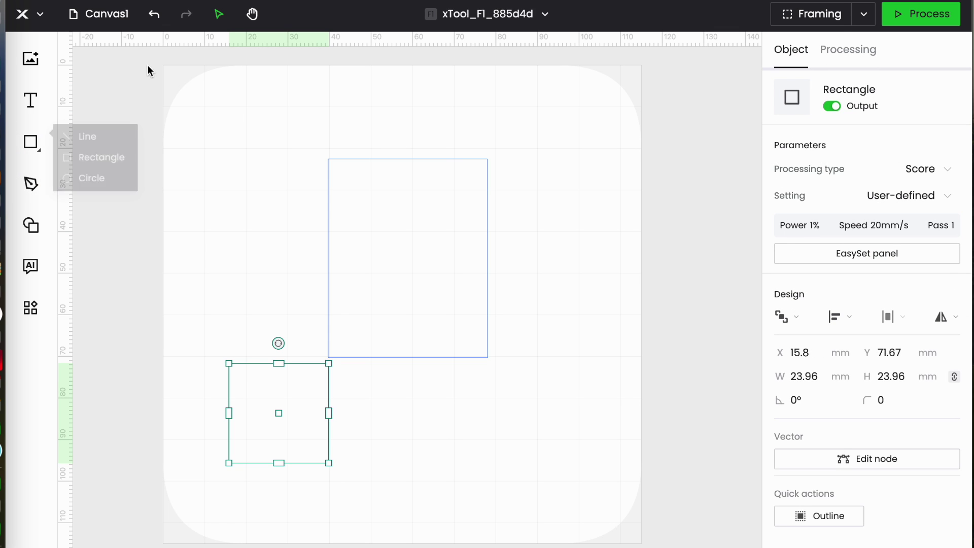
Delete both the rectangle and the square from the canvas
{"action": "left_click", "coordinate": [550, 409]}
{"action": "left_click_drag", "start_coordinate": [551, 409], "coordinate": [609, 522]}
{"action": "key", "text": "Delete"}
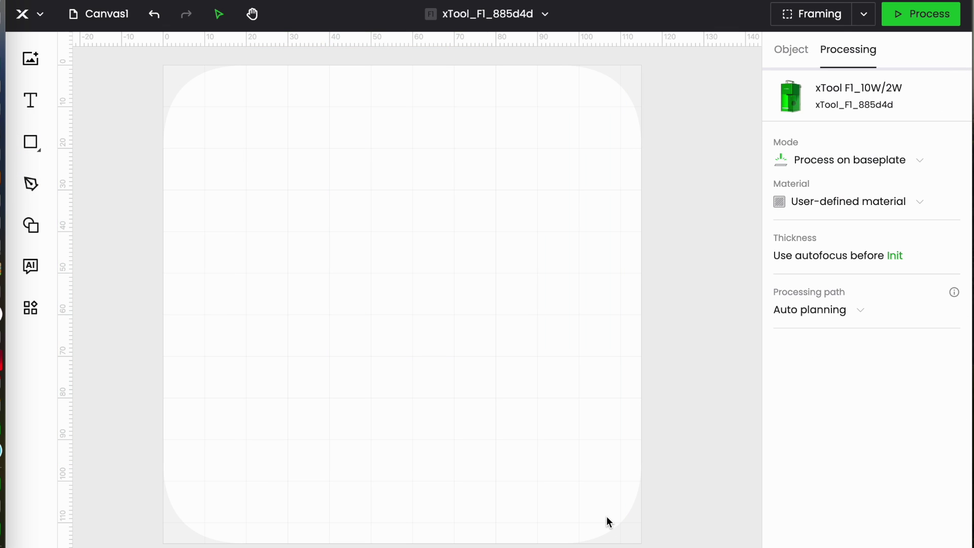
Draw a circle about 38 mm in diameter and an ellipse about 77 × 27 mm below it
{"action": "mouse_move", "coordinate": [38, 148]}
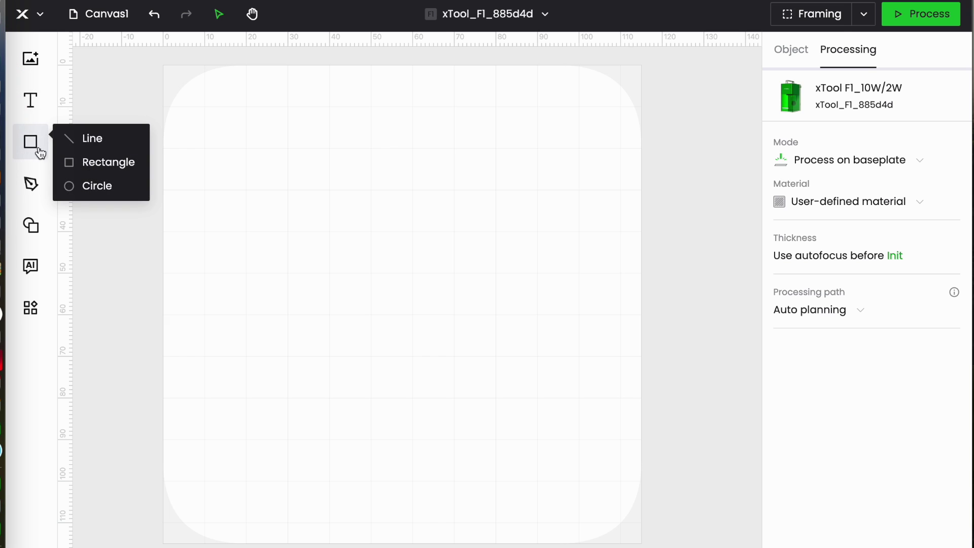
{"action": "left_click", "coordinate": [81, 187]}
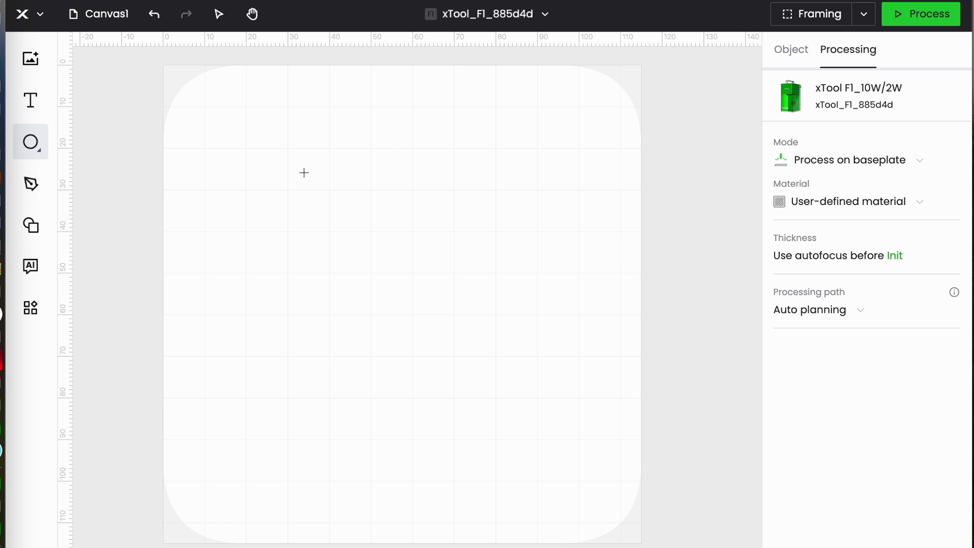
{"action": "left_click_drag", "start_coordinate": [262, 138], "coordinate": [418, 325]}
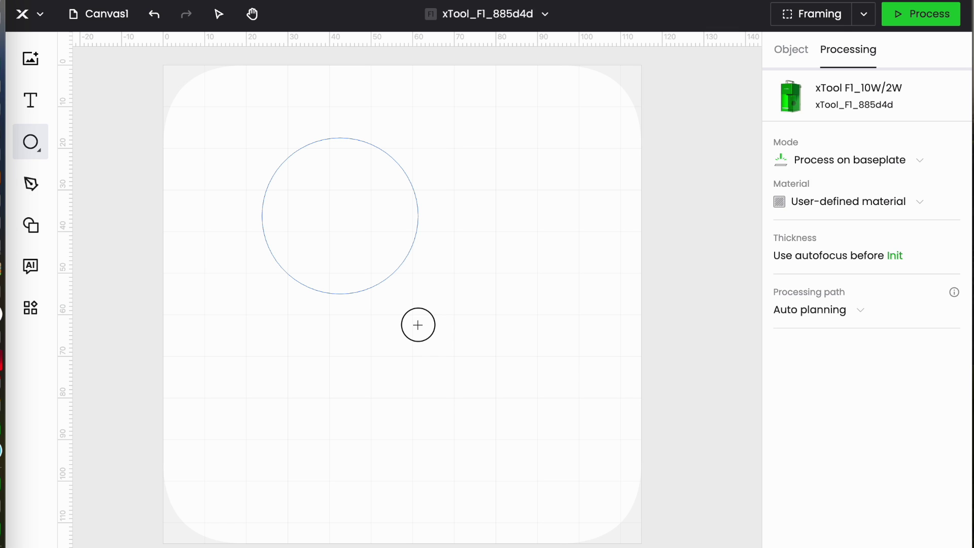
{"action": "left_click_drag", "start_coordinate": [418, 325], "coordinate": [418, 325]}
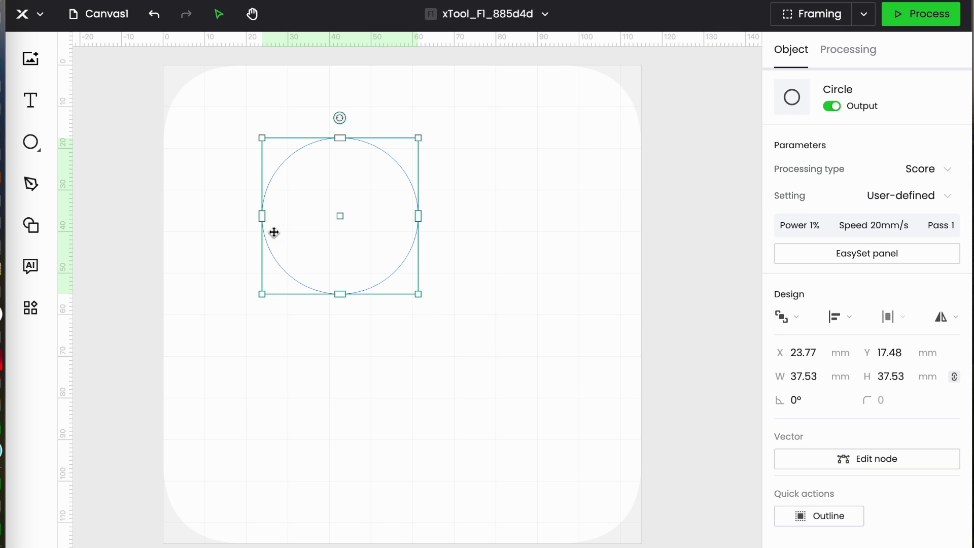
{"action": "mouse_move", "coordinate": [38, 152]}
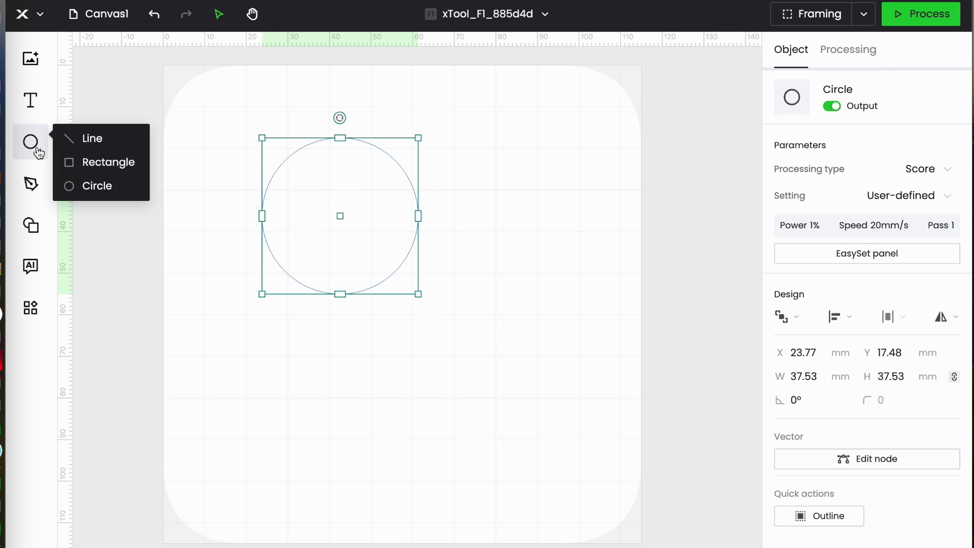
{"action": "left_click", "coordinate": [80, 195]}
{"action": "left_click_drag", "start_coordinate": [223, 348], "coordinate": [542, 462]}
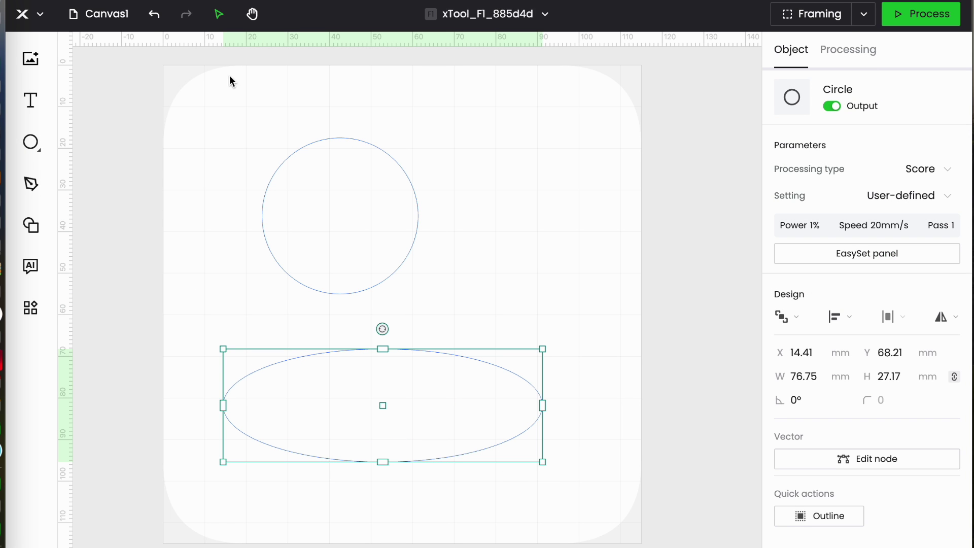
Undo the drawing of the ellipse and the circle
{"action": "left_click", "coordinate": [154, 14]}
{"action": "left_click", "coordinate": [154, 13]}
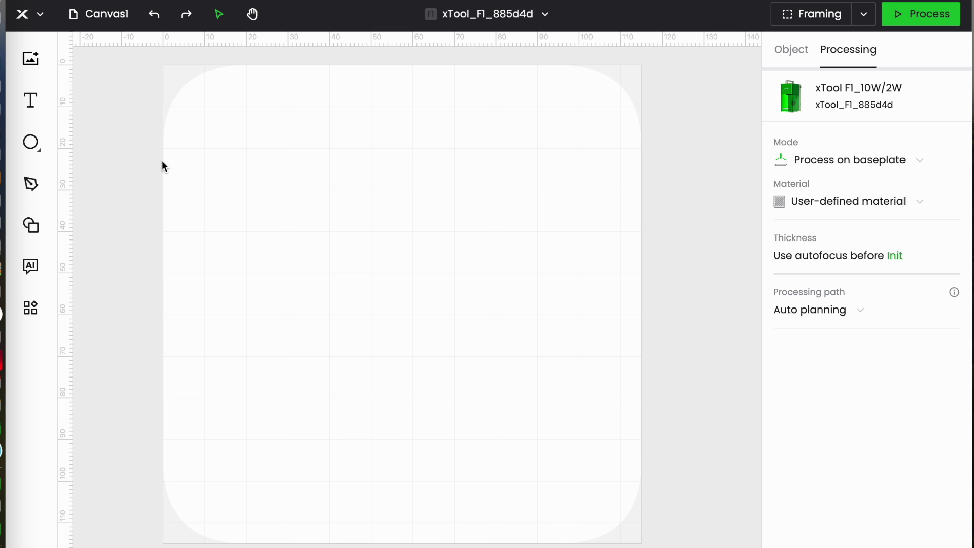
{"action": "scroll", "coordinate": [162, 161], "scroll_direction": "right", "scroll_amount": 3}
{"action": "scroll", "coordinate": [162, 162], "scroll_direction": "left", "scroll_amount": 5}
{"action": "scroll", "coordinate": [162, 161], "scroll_direction": "down", "scroll_amount": 1}
{"action": "scroll", "coordinate": [162, 161], "scroll_direction": "right", "scroll_amount": 1}
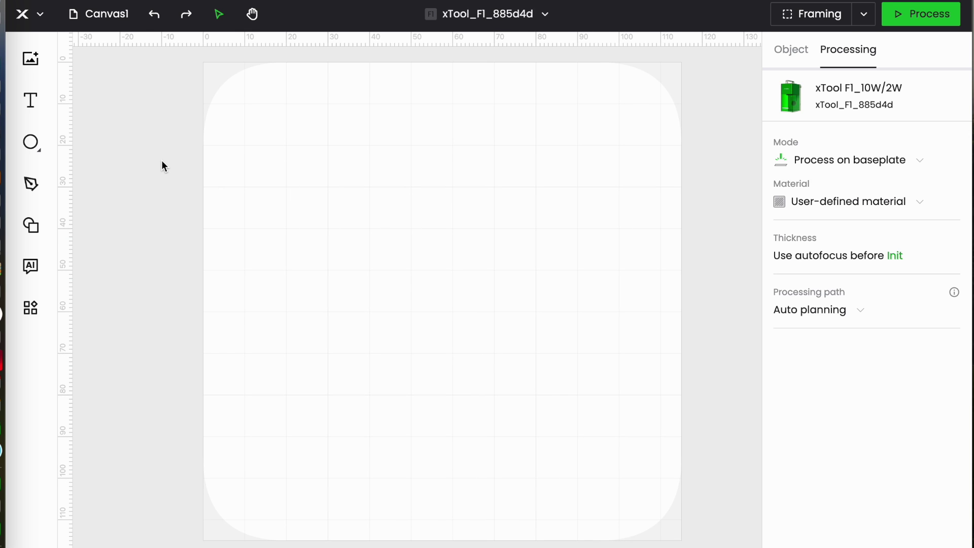
Browse the shape library's categories, from basic shapes and borders to patterns and parts
{"action": "left_click", "coordinate": [32, 226]}
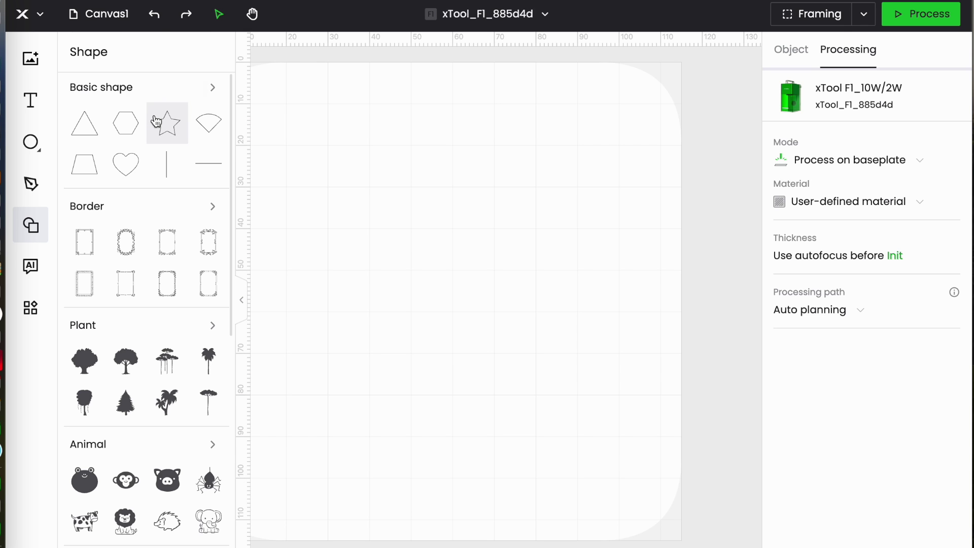
{"action": "scroll", "coordinate": [156, 120], "scroll_direction": "down", "scroll_amount": 3}
{"action": "scroll", "coordinate": [155, 120], "scroll_direction": "down", "scroll_amount": 7}
{"action": "scroll", "coordinate": [155, 121], "scroll_direction": "up", "scroll_amount": 7}
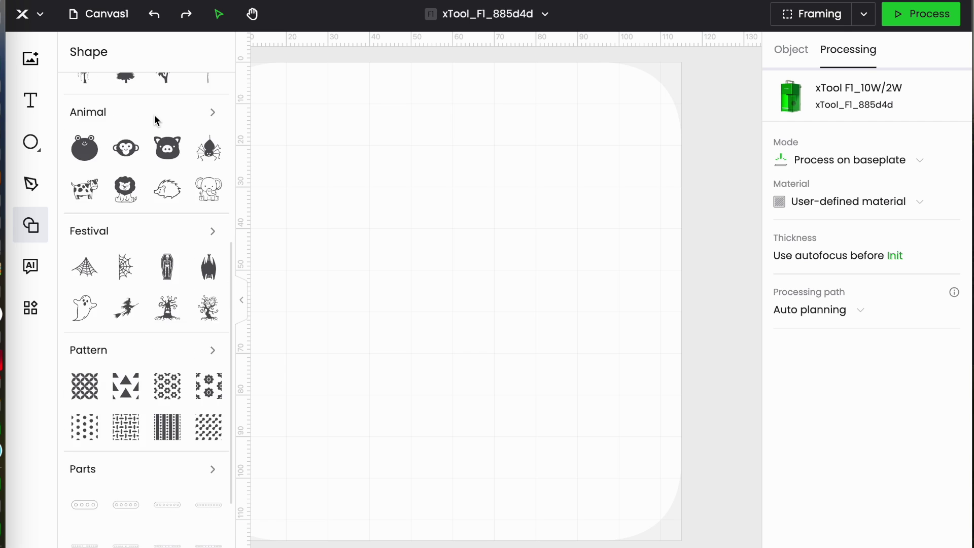
{"action": "scroll", "coordinate": [156, 121], "scroll_direction": "up", "scroll_amount": 3}
{"action": "scroll", "coordinate": [156, 121], "scroll_direction": "down", "scroll_amount": 2}
{"action": "scroll", "coordinate": [156, 121], "scroll_direction": "up", "scroll_amount": 2}
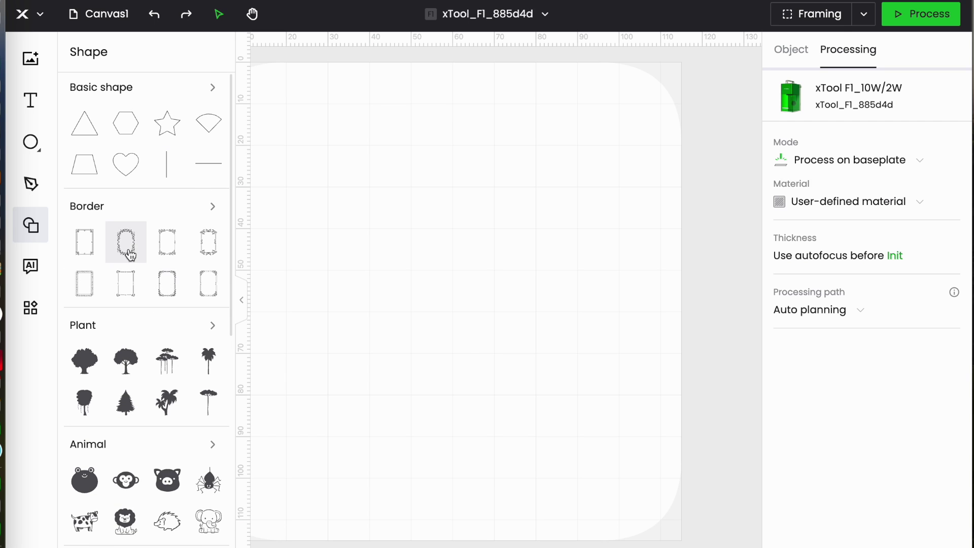
{"action": "scroll", "coordinate": [128, 332], "scroll_direction": "down", "scroll_amount": 8}
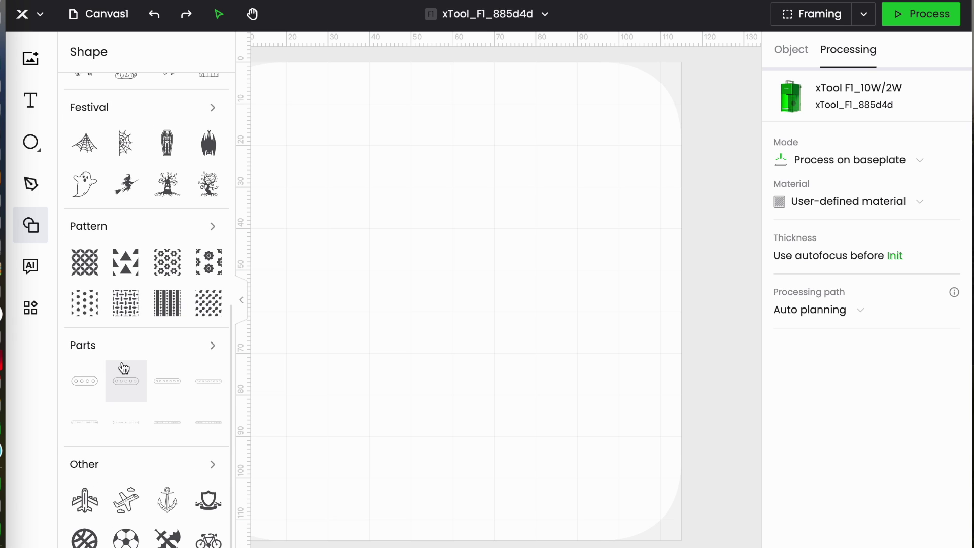
{"action": "scroll", "coordinate": [146, 449], "scroll_direction": "up", "scroll_amount": 1}
{"action": "scroll", "coordinate": [147, 449], "scroll_direction": "down", "scroll_amount": 1}
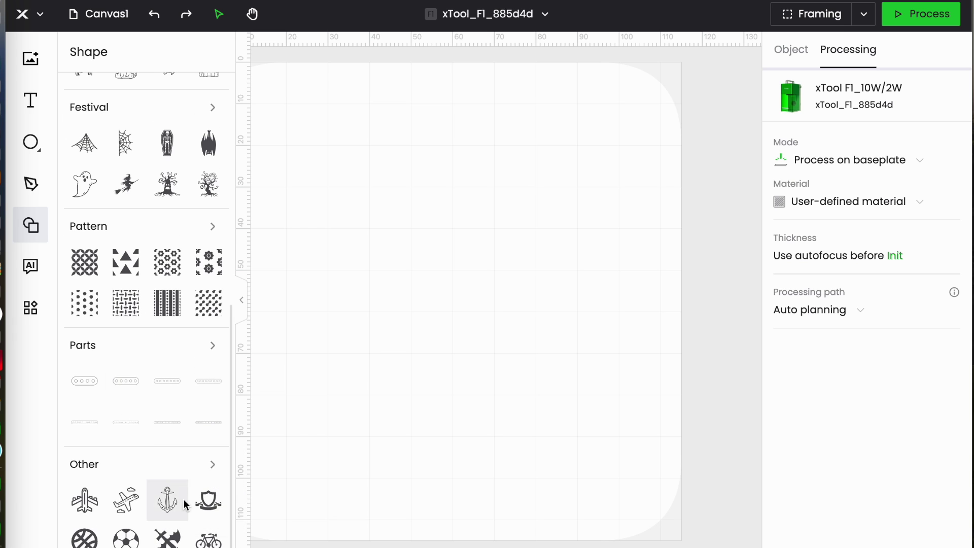
Examine the full collection of shapes in the library's Other category
{"action": "left_click", "coordinate": [214, 468]}
{"action": "scroll", "coordinate": [156, 357], "scroll_direction": "down", "scroll_amount": 1}
{"action": "scroll", "coordinate": [155, 357], "scroll_direction": "up", "scroll_amount": 1}
{"action": "scroll", "coordinate": [155, 357], "scroll_direction": "down", "scroll_amount": 1}
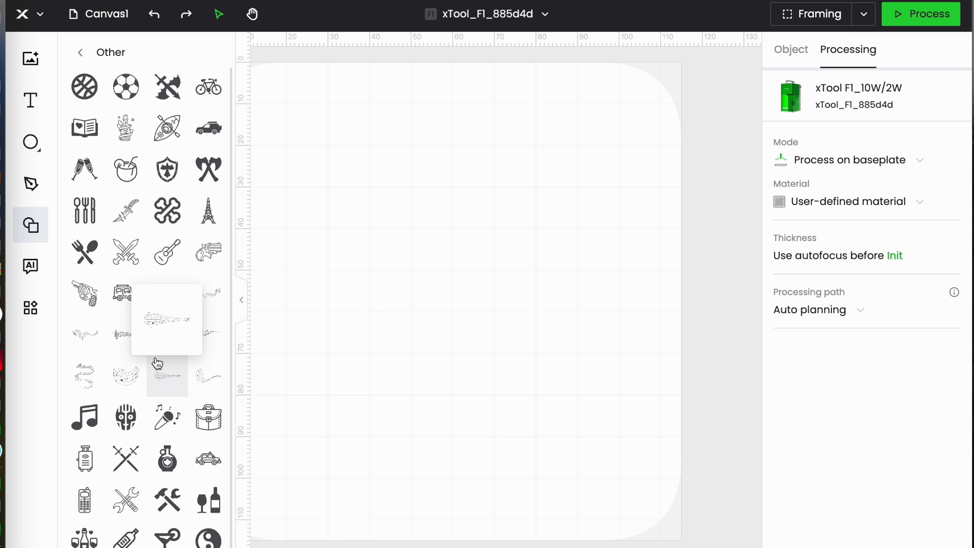
{"action": "scroll", "coordinate": [154, 357], "scroll_direction": "up", "scroll_amount": 1}
{"action": "scroll", "coordinate": [154, 357], "scroll_direction": "down", "scroll_amount": 1}
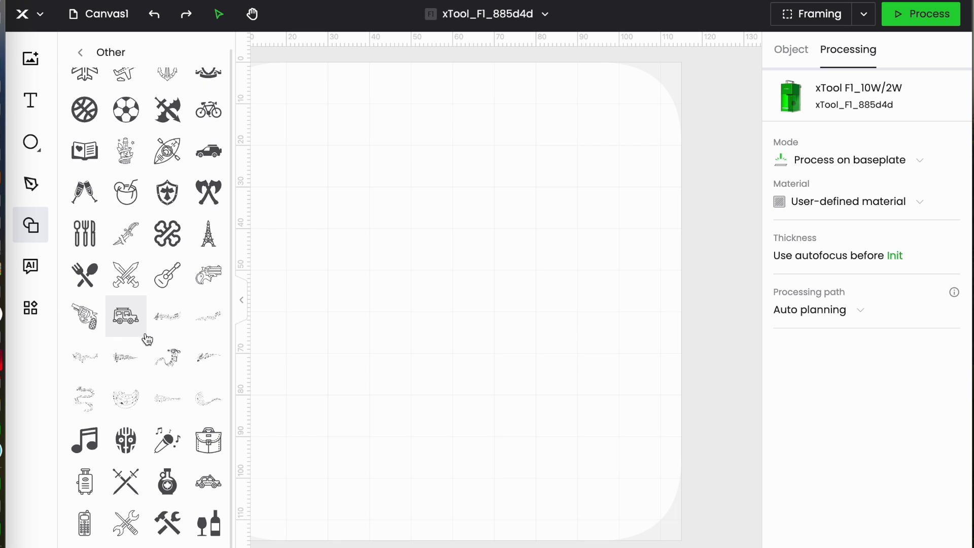
{"action": "left_click", "coordinate": [75, 52]}
Insert a hexagon from the basic shapes onto the canvas
{"action": "scroll", "coordinate": [108, 114], "scroll_direction": "up", "scroll_amount": 6}
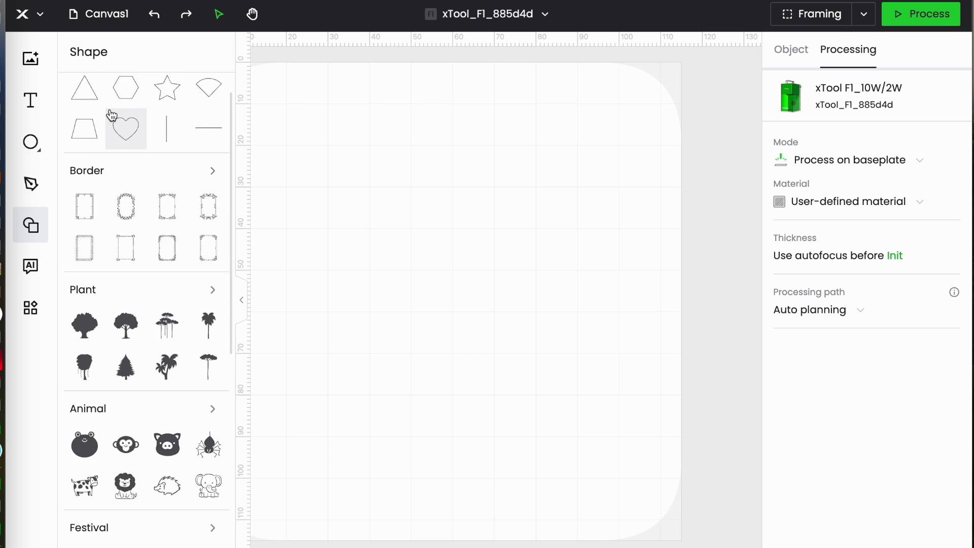
{"action": "mouse_move", "coordinate": [126, 126]}
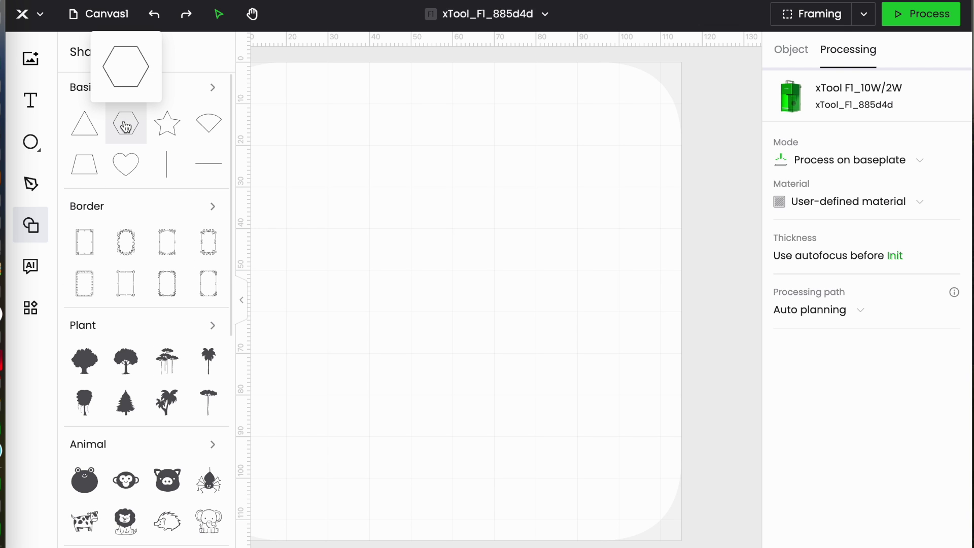
{"action": "left_click", "coordinate": [126, 124]}
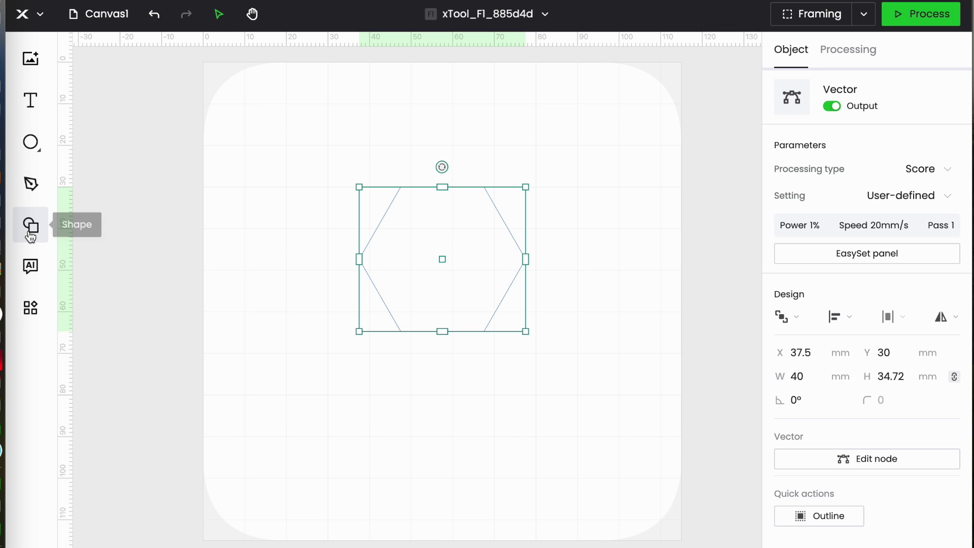
{"action": "left_click", "coordinate": [30, 225]}
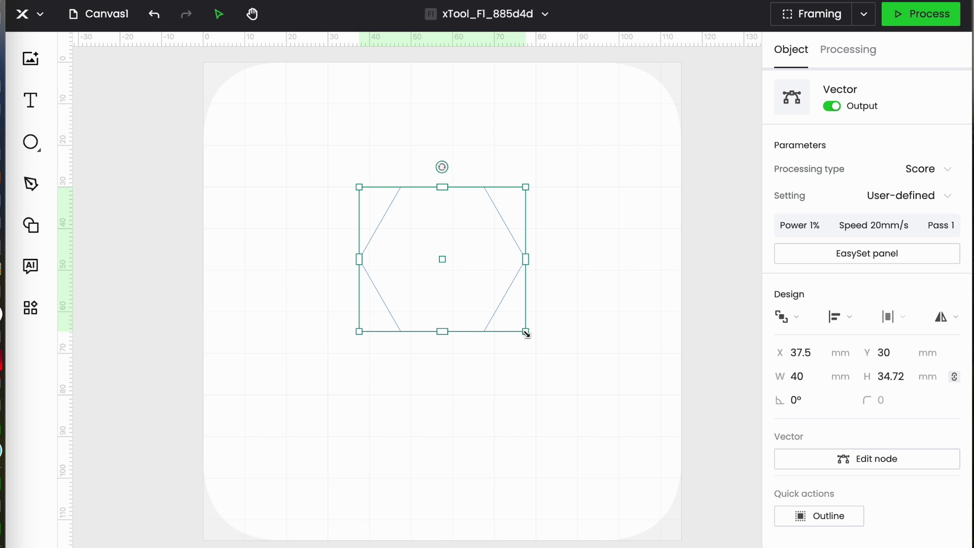
Enlarge the hexagon proportionally to about 61 × 53 mm and unlock its aspect ratio
{"action": "left_click_drag", "start_coordinate": [525, 332], "coordinate": [598, 409]}
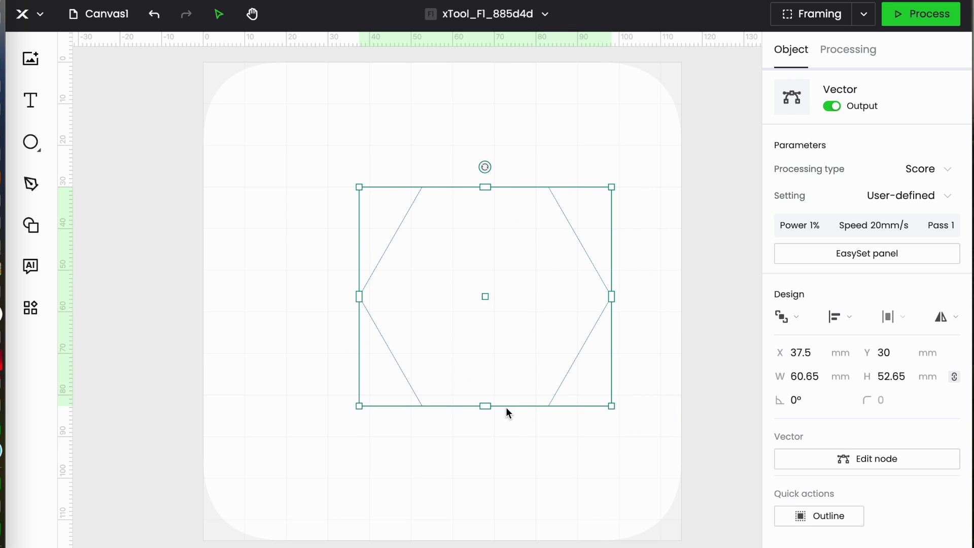
{"action": "left_click", "coordinate": [954, 376]}
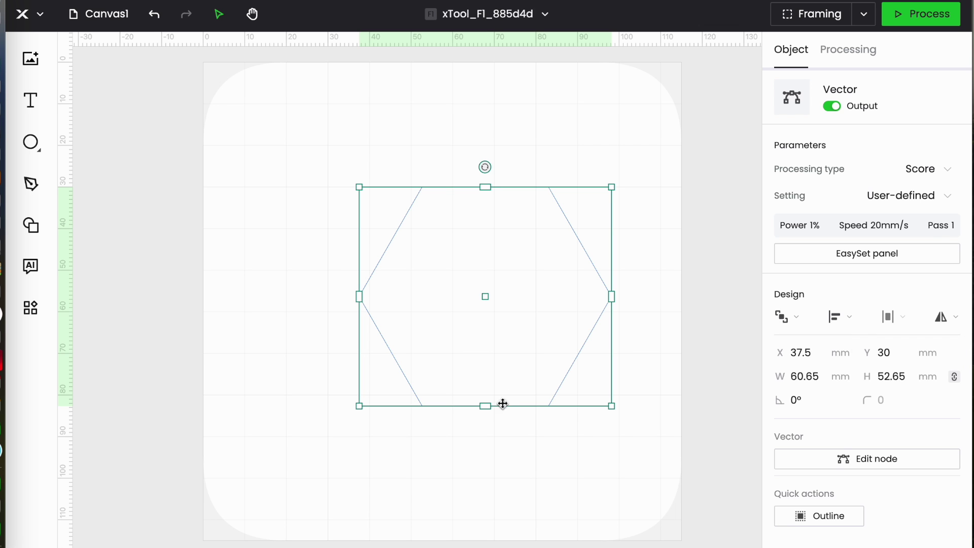
Move the hexagon to about X 11 mm, Y 14 mm and shrink it to about 41 × 35 mm
{"action": "left_click_drag", "start_coordinate": [486, 406], "coordinate": [485, 450]}
{"action": "left_click_drag", "start_coordinate": [482, 317], "coordinate": [425, 300]}
{"action": "left_click_drag", "start_coordinate": [607, 432], "coordinate": [415, 269]}
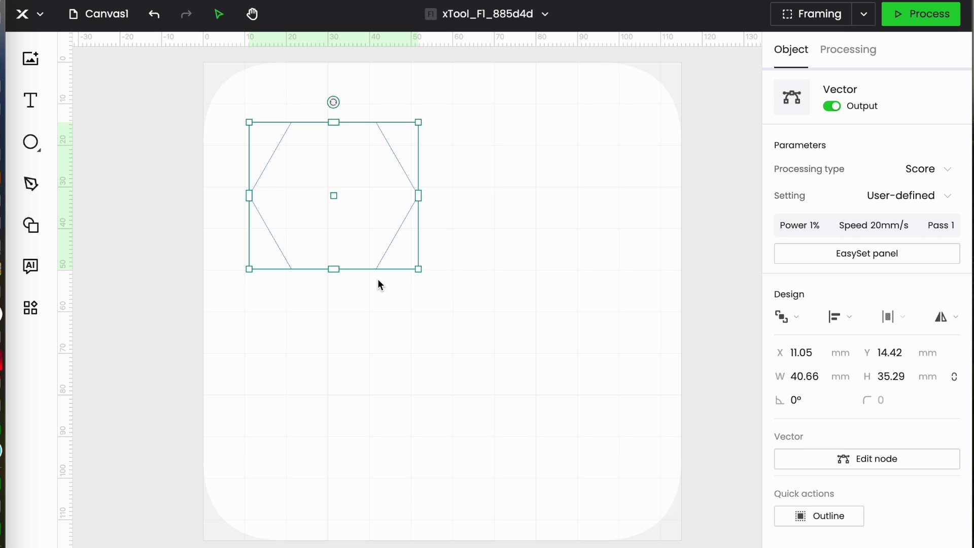
Stretch the hexagon's width and height independently to about 50 × 44 mm
{"action": "left_click_drag", "start_coordinate": [335, 269], "coordinate": [320, 423]}
{"action": "left_click_drag", "start_coordinate": [418, 276], "coordinate": [455, 279]}
{"action": "left_click_drag", "start_coordinate": [352, 424], "coordinate": [352, 305]}
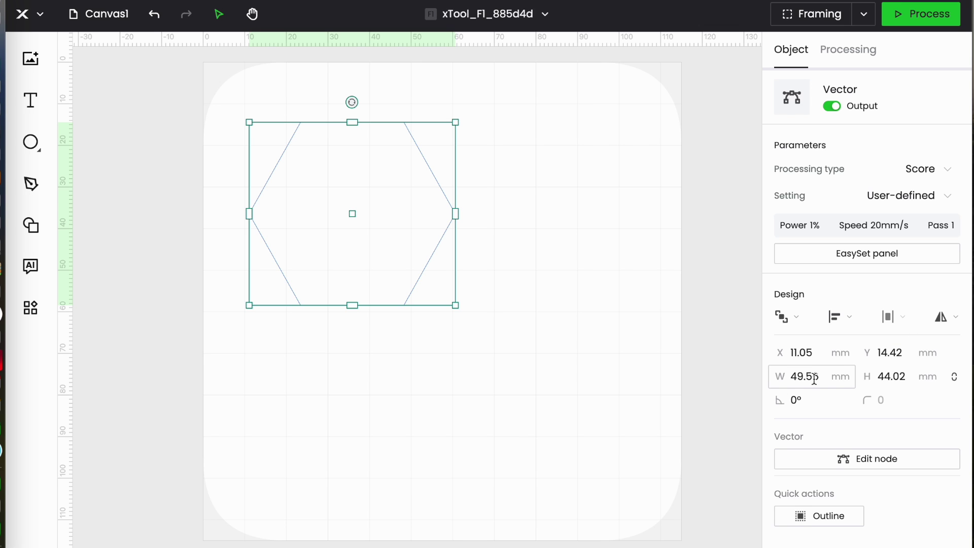
Set the hexagon's width to 80 mm
{"action": "left_click", "coordinate": [793, 376]}
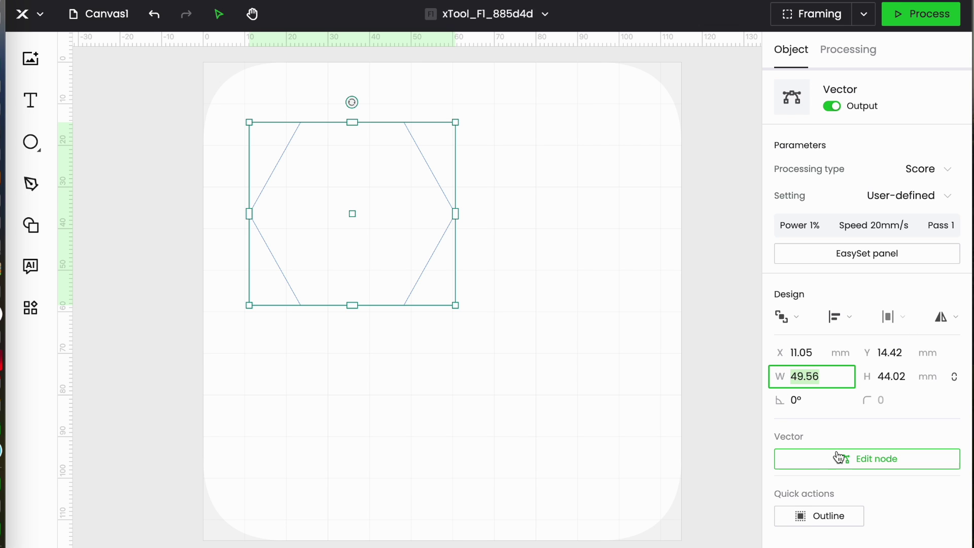
{"action": "type", "text": "8"}
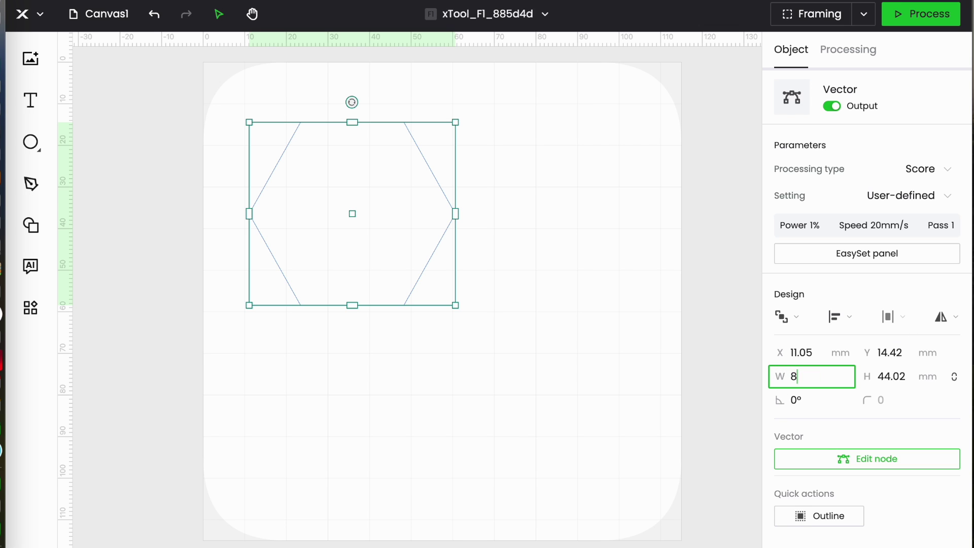
{"action": "type", "text": "0"}
{"action": "key", "text": "Return"}
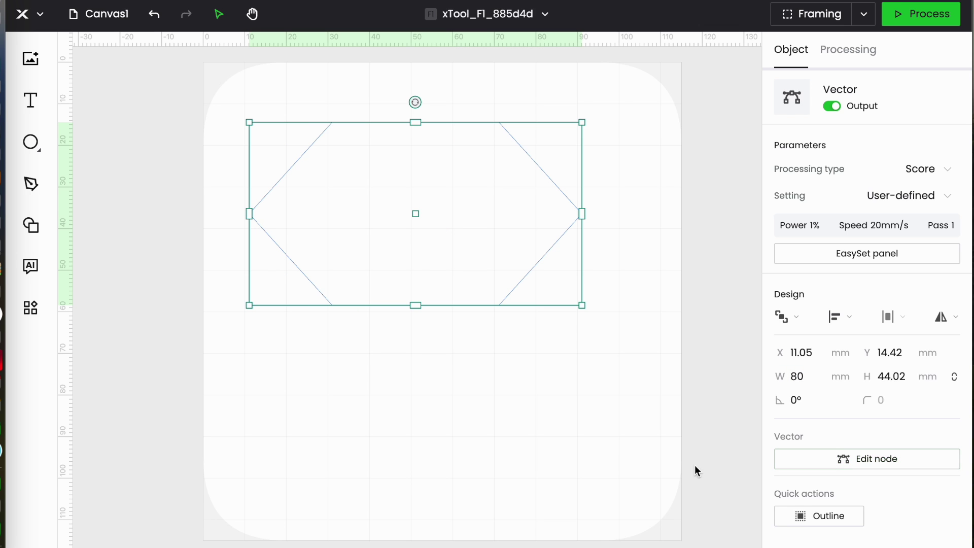
Set the hexagon's height to 80 mm and move it to about X 17 mm, Y 18 mm
{"action": "left_click_drag", "start_coordinate": [906, 377], "coordinate": [878, 377]}
{"action": "type", "text": "80"}
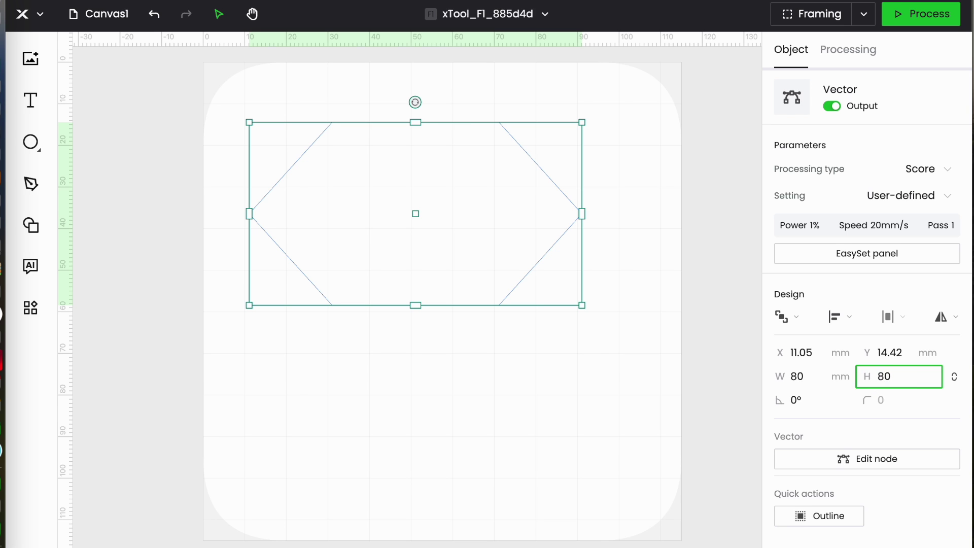
{"action": "key", "text": "Return"}
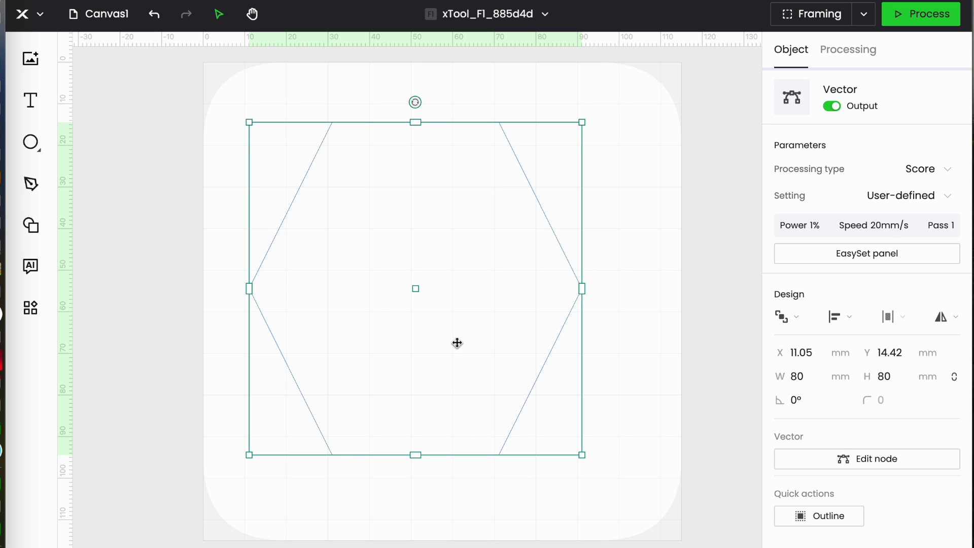
{"action": "left_click_drag", "start_coordinate": [406, 303], "coordinate": [443, 346]}
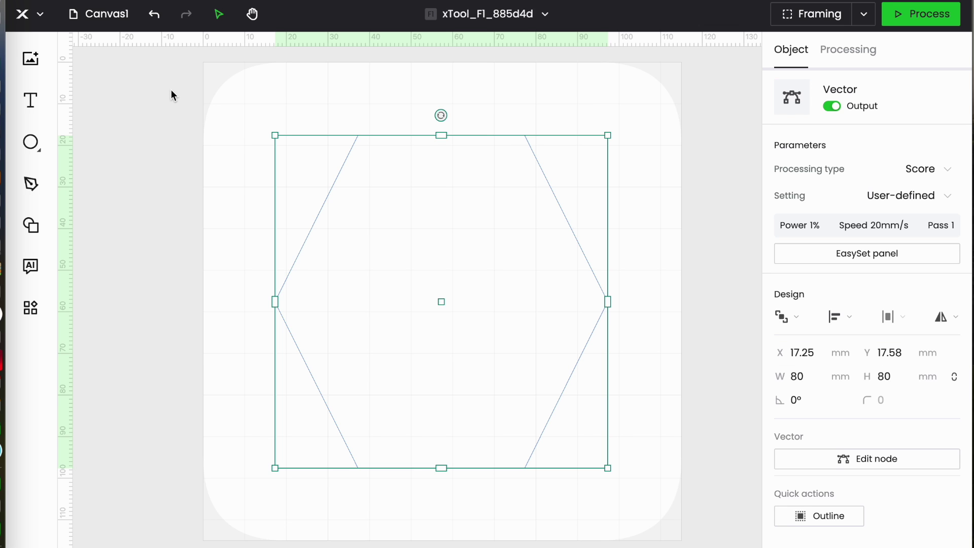
Delete the enlarged hexagon, and insert a new library hexagon placed at about X 17 mm, Y 14 mm
{"action": "key", "text": "Delete"}
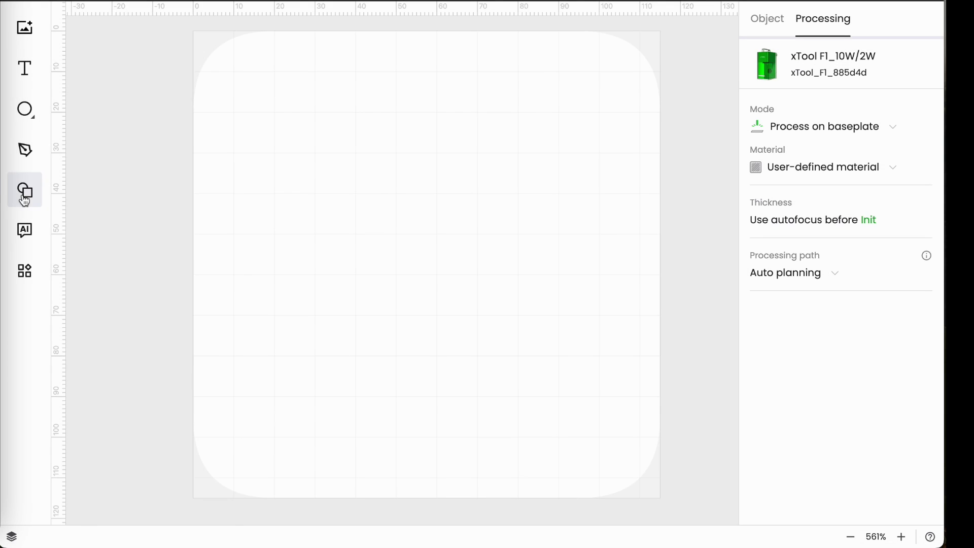
{"action": "left_click", "coordinate": [24, 199]}
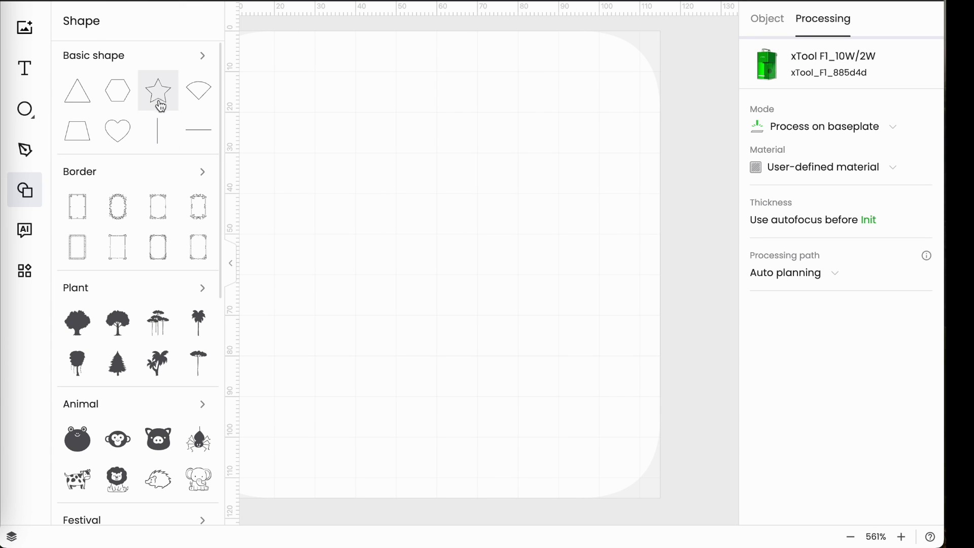
{"action": "left_click", "coordinate": [124, 101]}
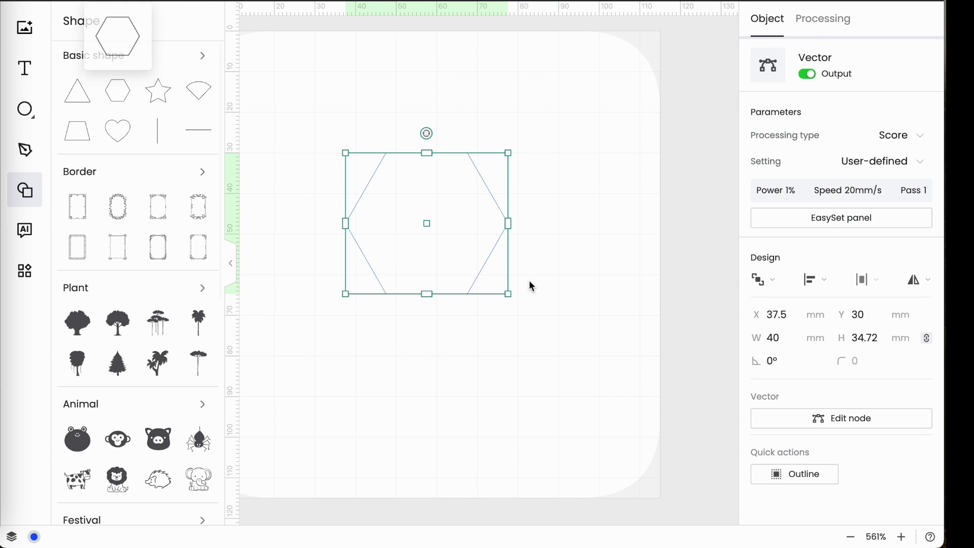
{"action": "left_click_drag", "start_coordinate": [435, 236], "coordinate": [435, 237]}
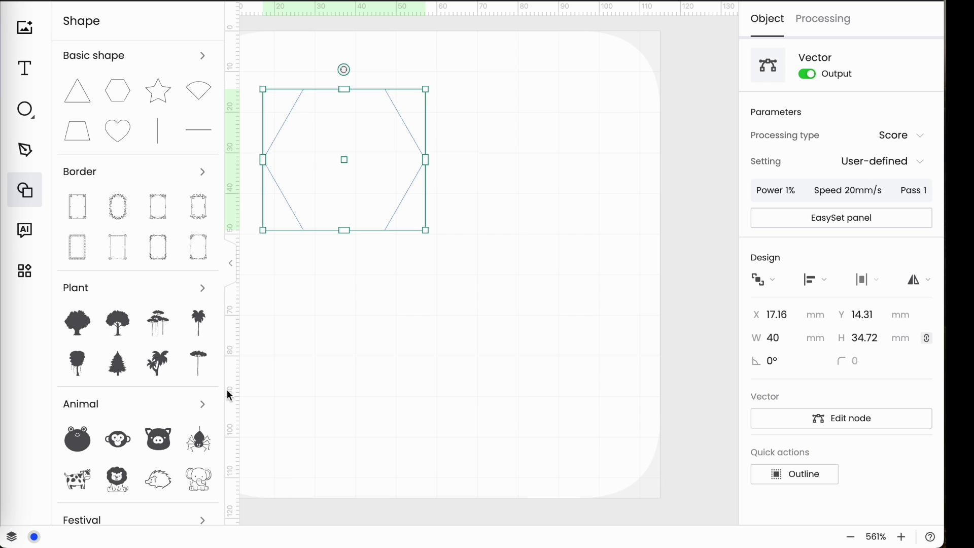
Insert a library star and place it diagonally below the hexagon at about X 57 mm, Y 46 mm
{"action": "left_click", "coordinate": [158, 93]}
{"action": "left_click_drag", "start_coordinate": [427, 255], "coordinate": [504, 318]}
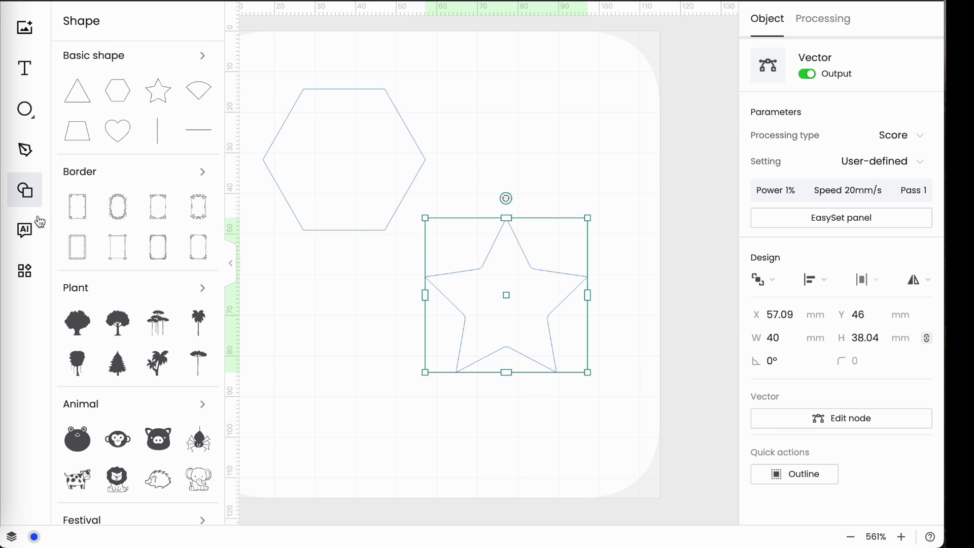
{"action": "left_click", "coordinate": [23, 195]}
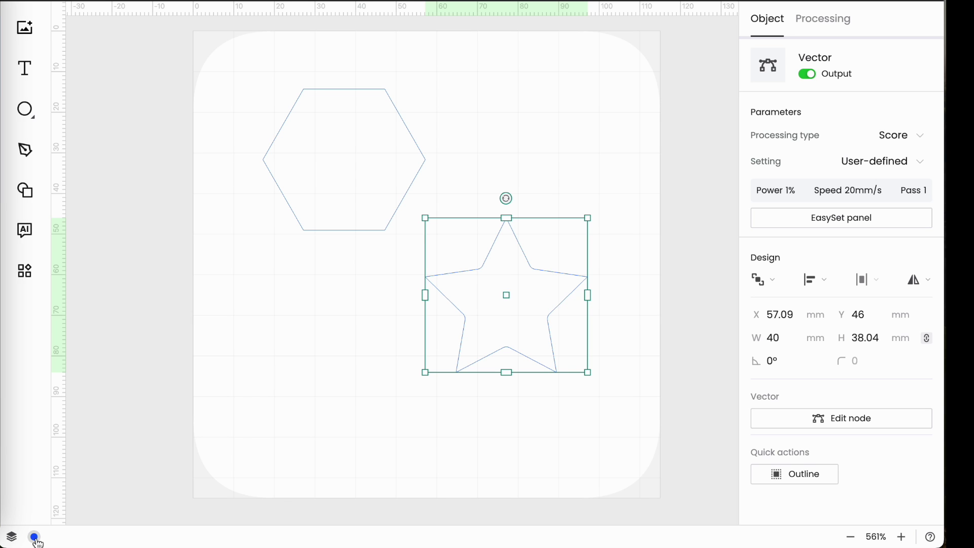
Change the processing type of both the star and the hexagon to Engrave
{"action": "left_click", "coordinate": [923, 136]}
{"action": "left_click", "coordinate": [869, 188]}
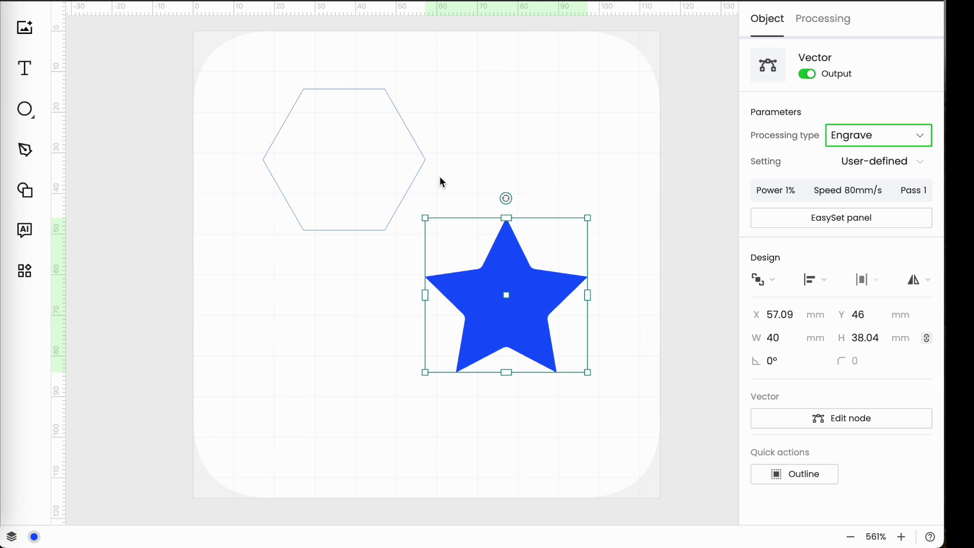
{"action": "left_click", "coordinate": [399, 182]}
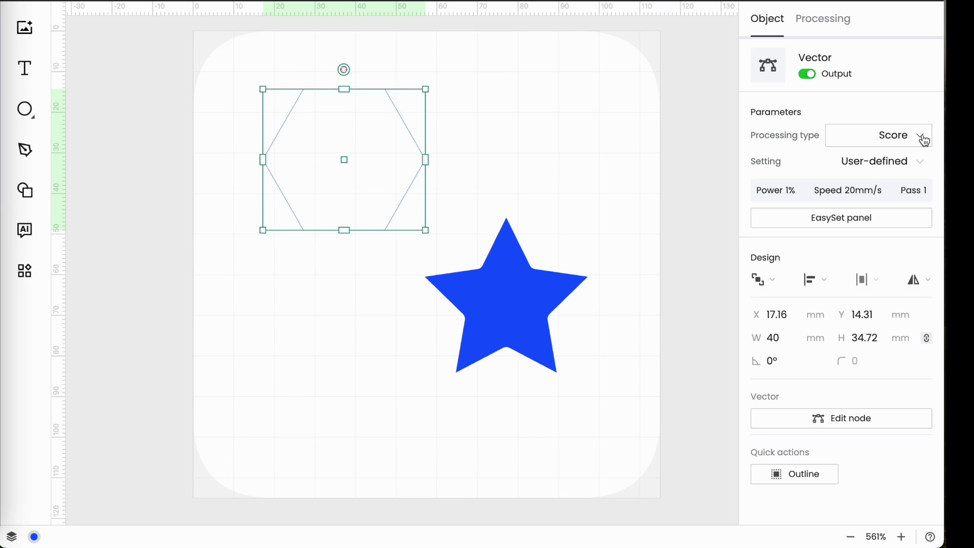
{"action": "left_click", "coordinate": [920, 137]}
{"action": "left_click", "coordinate": [856, 188]}
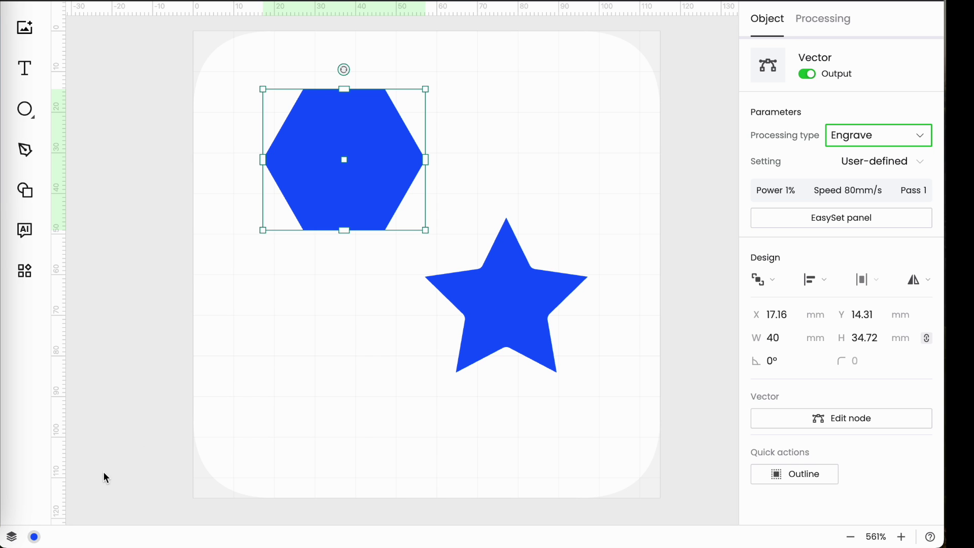
Shift the star down to about Y 49 mm and assign it the red layer colour
{"action": "left_click", "coordinate": [498, 338]}
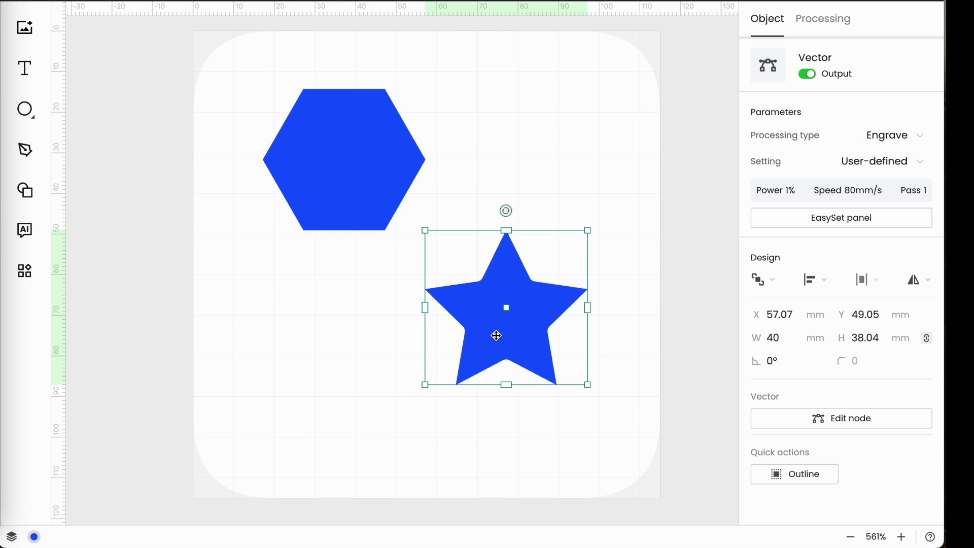
{"action": "right_click", "coordinate": [497, 335]}
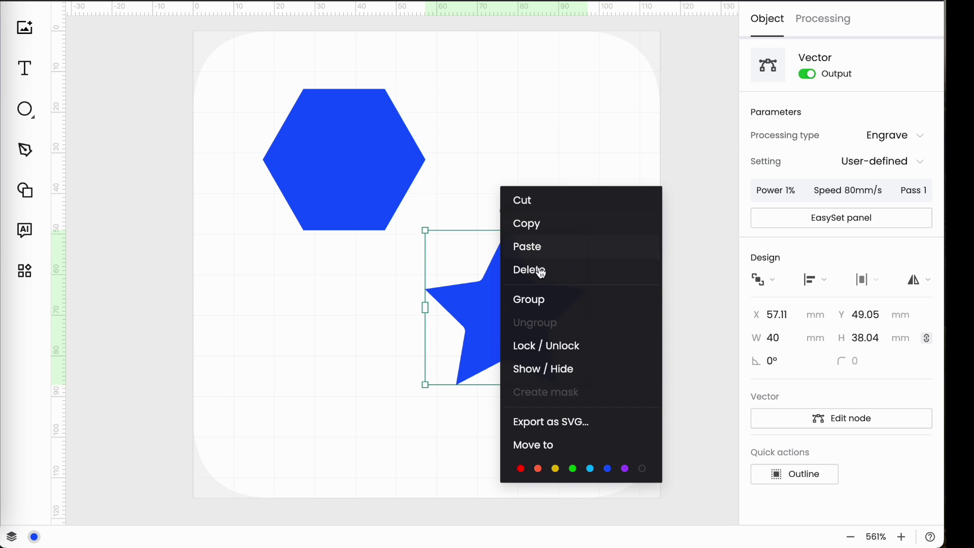
{"action": "left_click", "coordinate": [521, 468]}
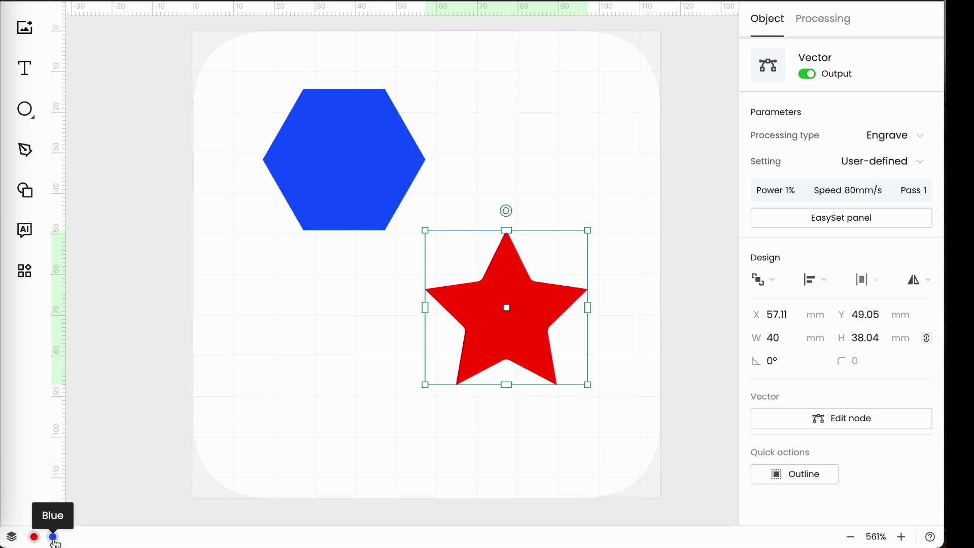
Lock the red star through the object list and try to select it on the canvas
{"action": "left_click", "coordinate": [13, 540]}
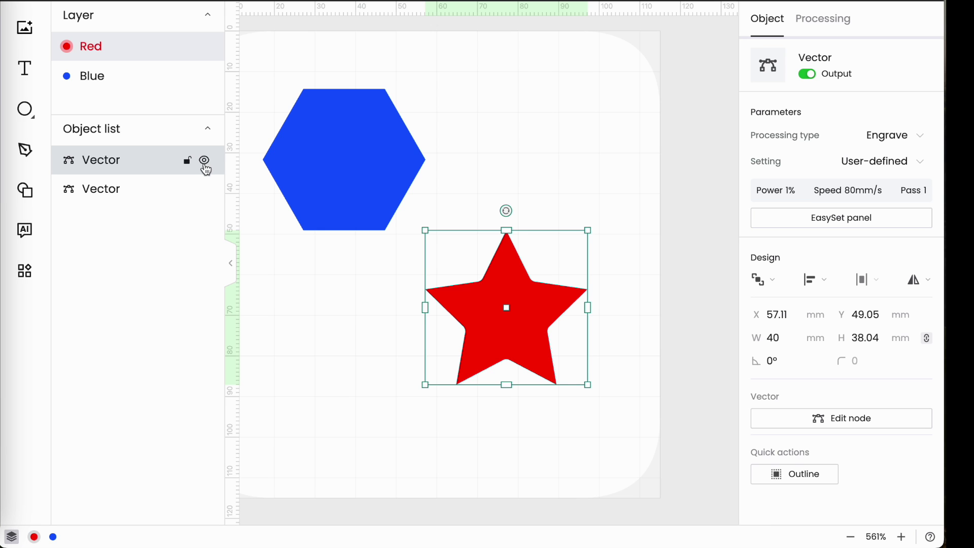
{"action": "left_click", "coordinate": [189, 163]}
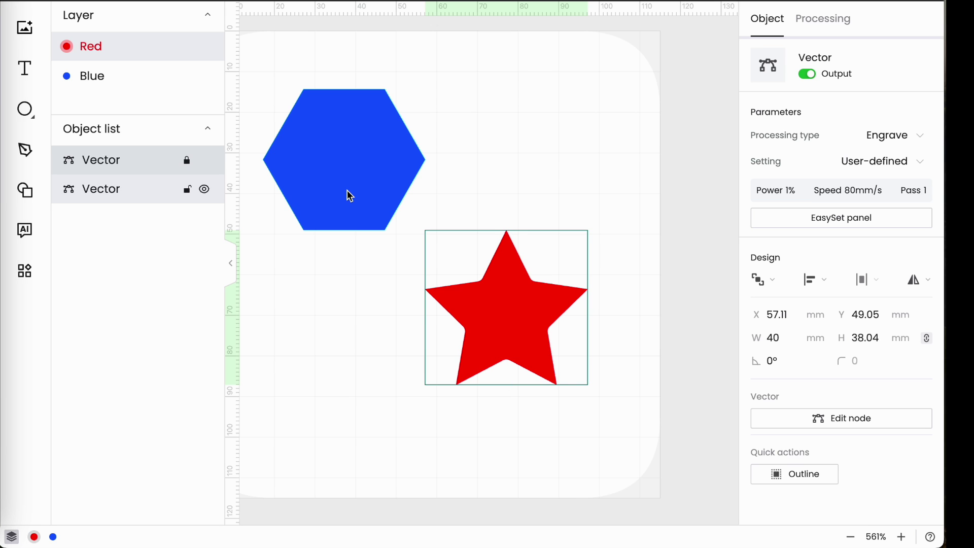
{"action": "left_click", "coordinate": [492, 222]}
{"action": "left_click", "coordinate": [378, 309]}
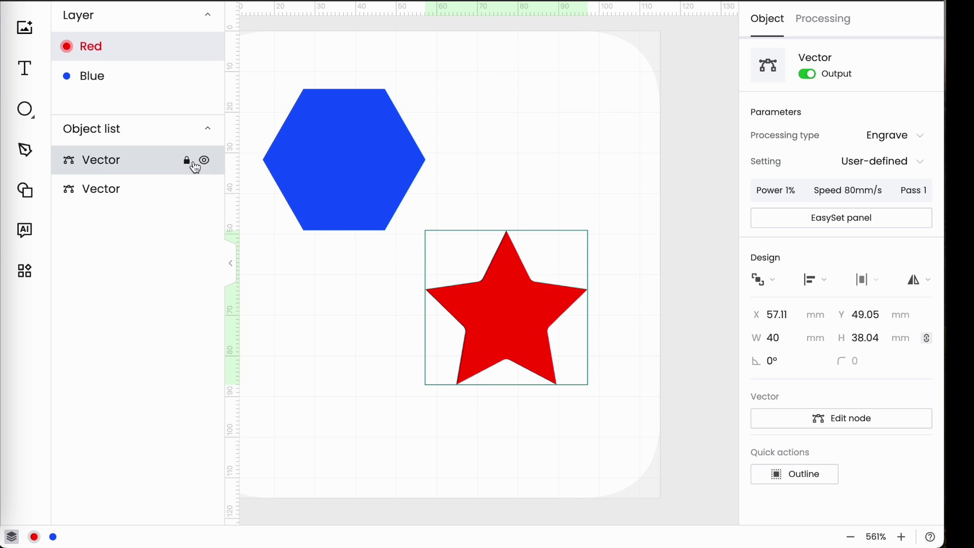
Unlock the red star and nudge it slightly on the canvas
{"action": "left_click", "coordinate": [474, 341]}
{"action": "mouse_move", "coordinate": [507, 310]}
{"action": "left_mouse_down"}
{"action": "mouse_move", "coordinate": [434, 304]}
{"action": "mouse_move", "coordinate": [507, 310]}
{"action": "left_mouse_up"}
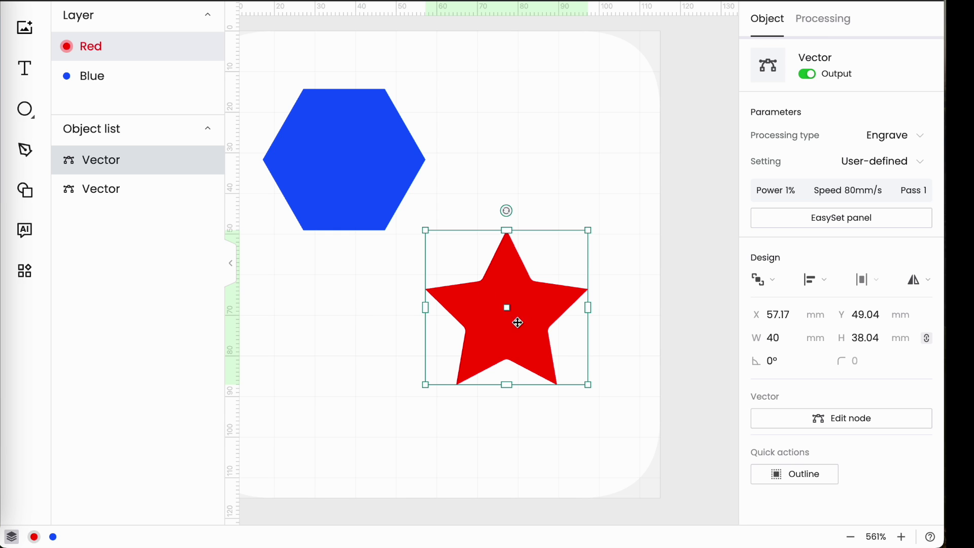
{"action": "left_click", "coordinate": [11, 537]}
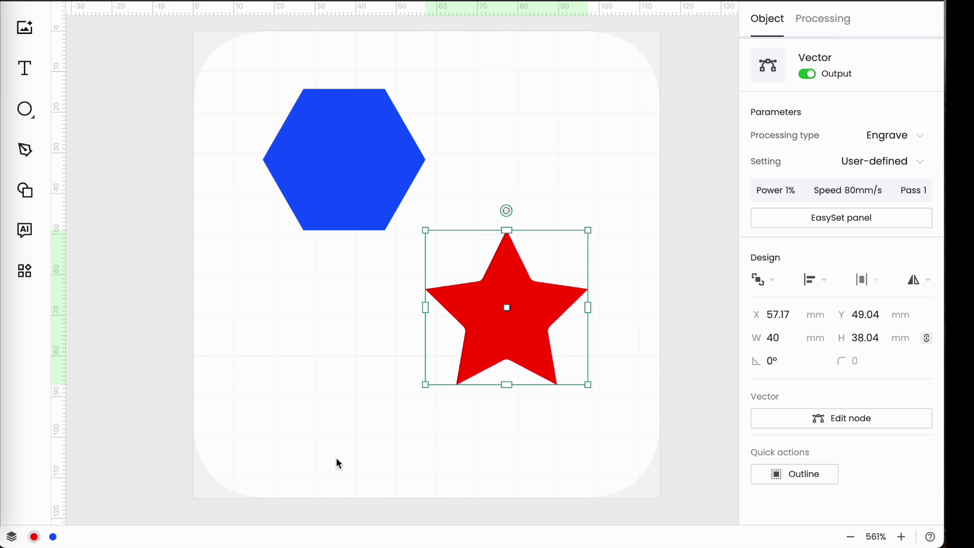
Hide the red star and make it visible again through the object list
{"action": "right_click", "coordinate": [488, 320]}
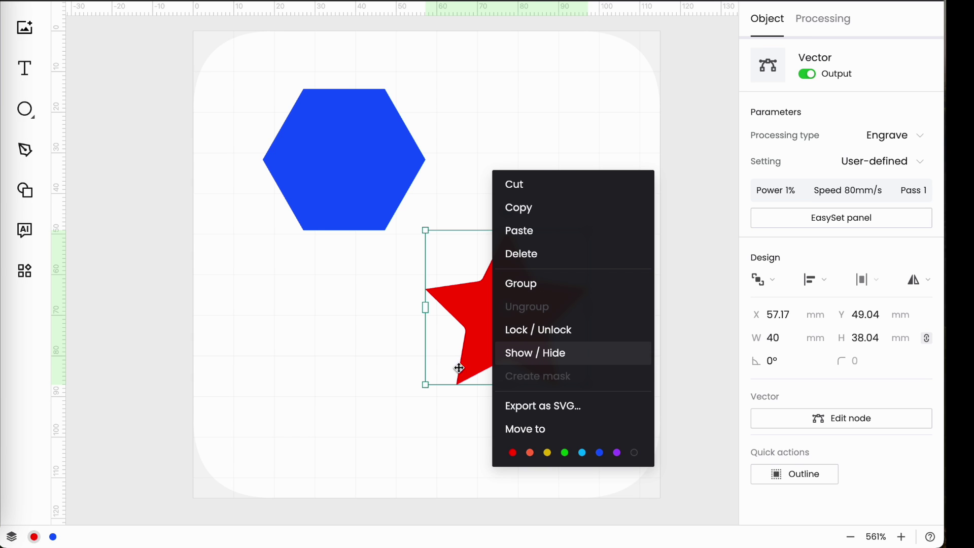
{"action": "left_click", "coordinate": [522, 361]}
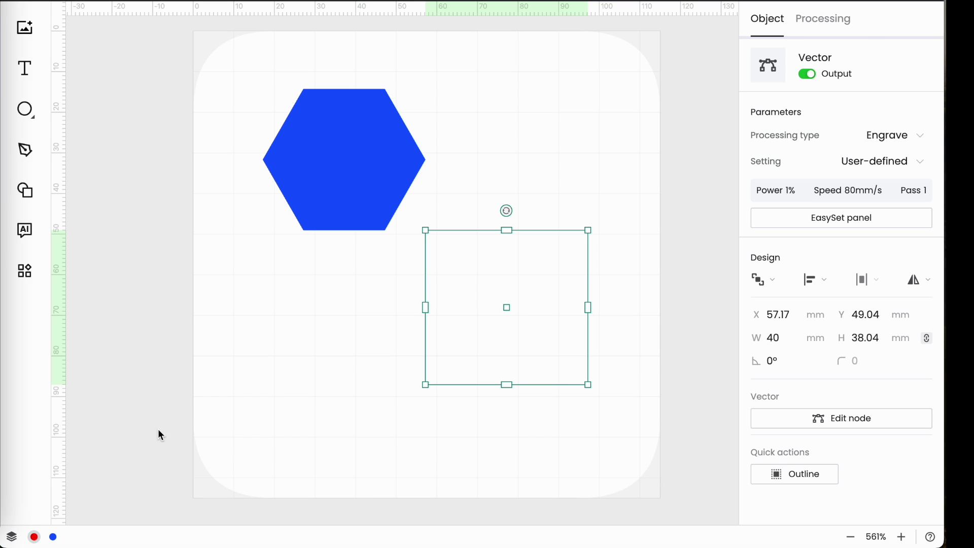
{"action": "left_click", "coordinate": [11, 537]}
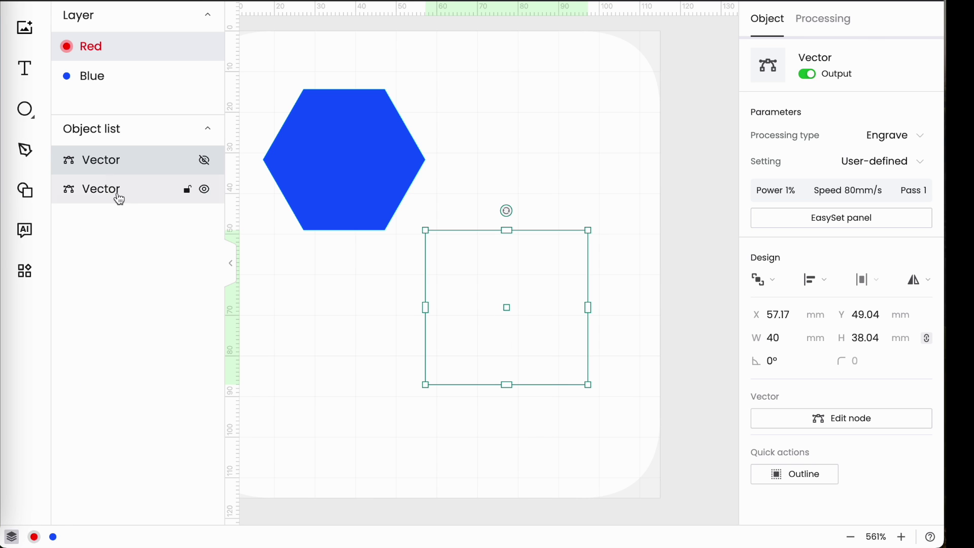
{"action": "left_click", "coordinate": [205, 162]}
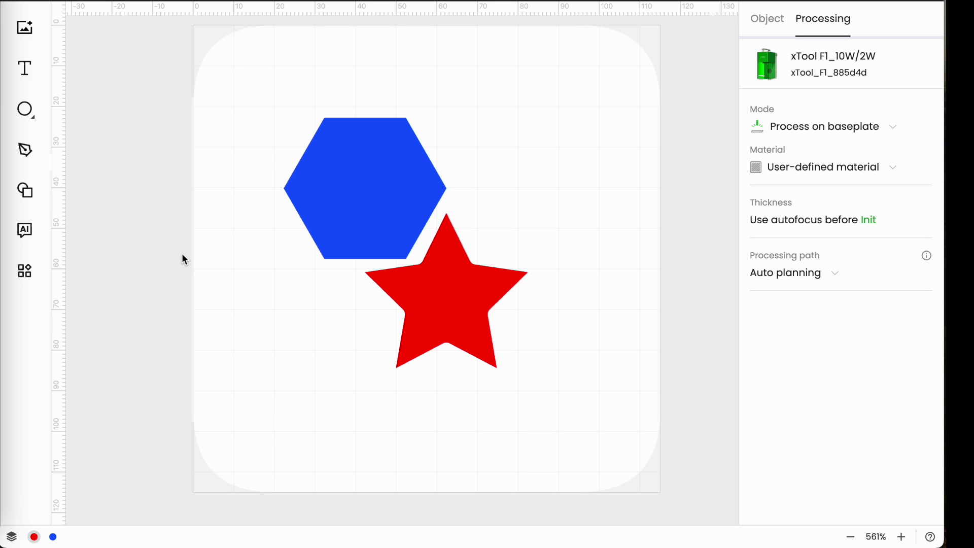
Insert a heart from the basic shapes and set its processing type to Engrave
{"action": "left_click", "coordinate": [29, 193]}
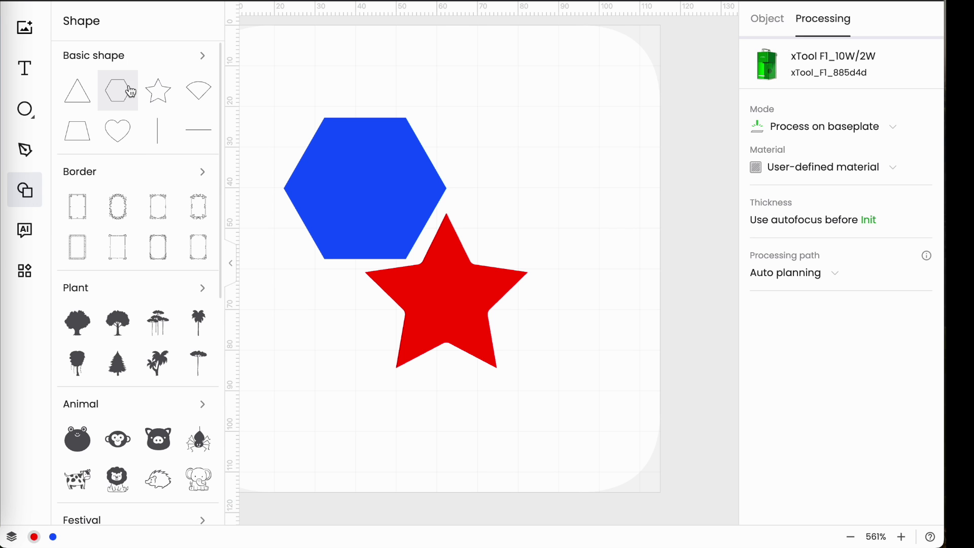
{"action": "left_click", "coordinate": [120, 132]}
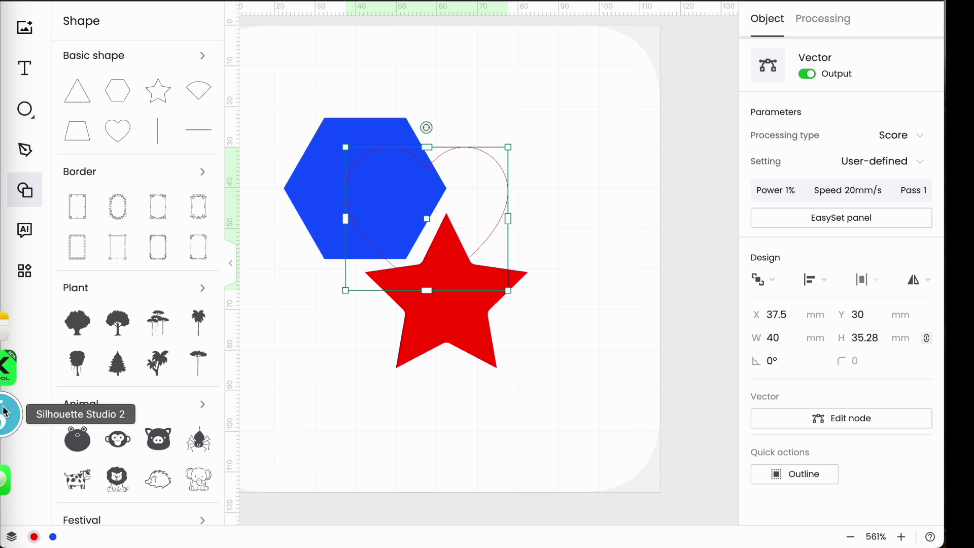
{"action": "left_click", "coordinate": [25, 191]}
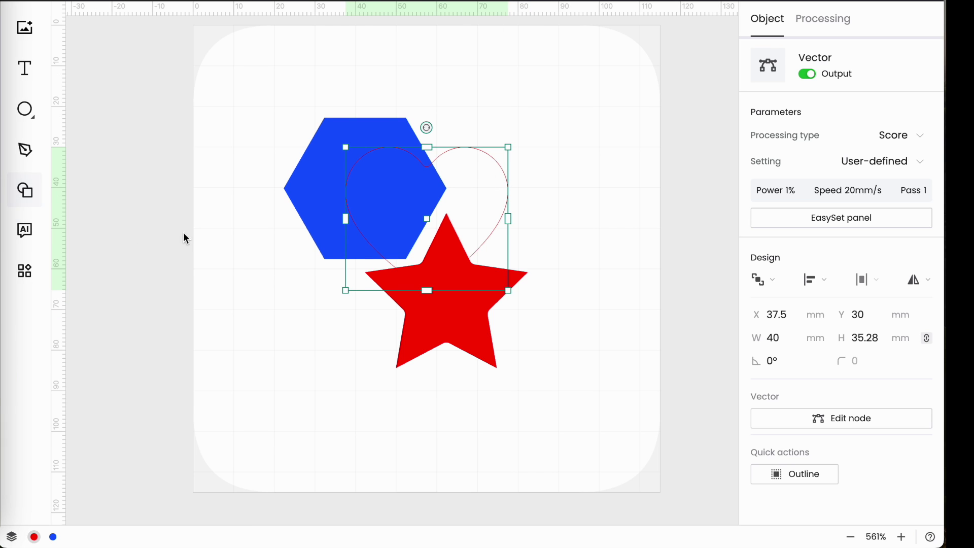
{"action": "left_click", "coordinate": [922, 141]}
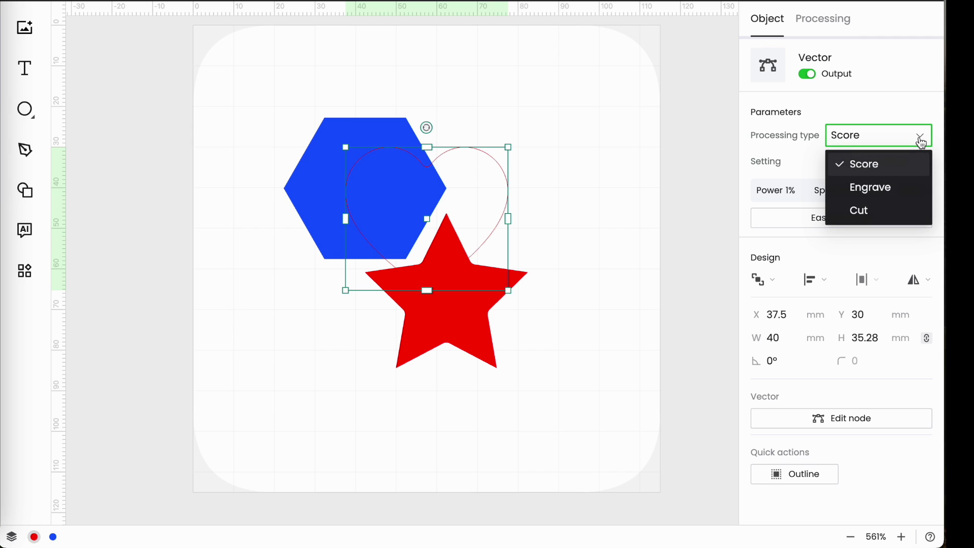
{"action": "left_click", "coordinate": [880, 188]}
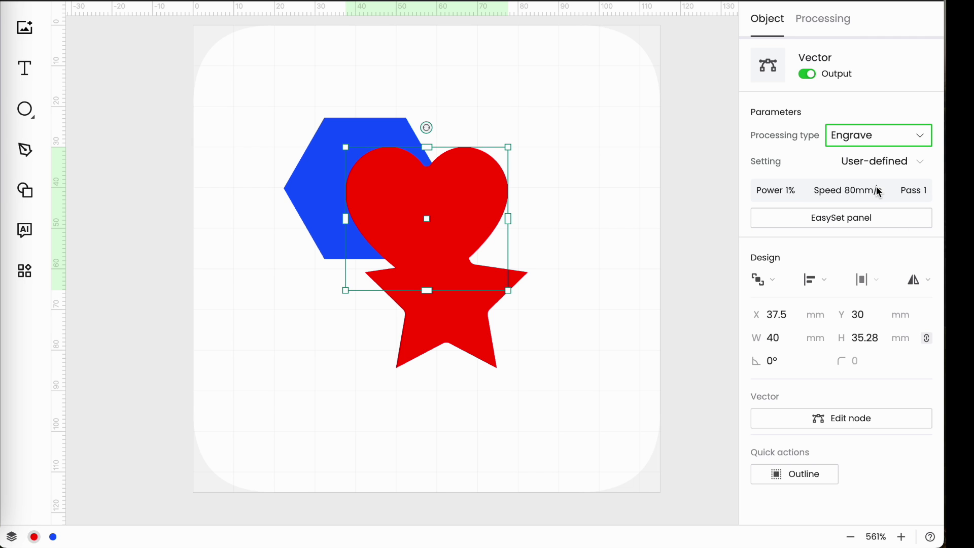
Assign the heart the orange layer colour and move it over the star at about X 42 mm, Y 29 mm
{"action": "right_click", "coordinate": [486, 192]}
{"action": "left_click", "coordinate": [527, 475]}
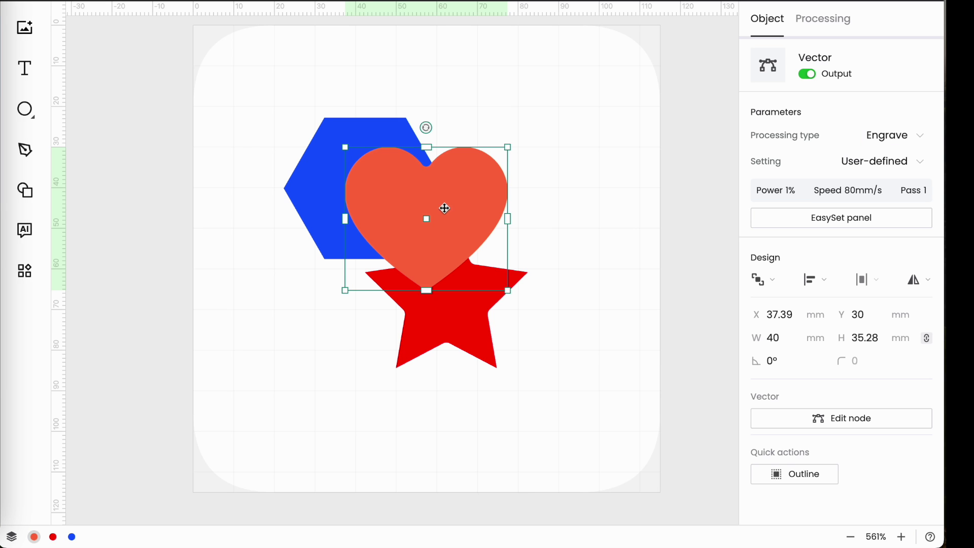
{"action": "left_click_drag", "start_coordinate": [445, 208], "coordinate": [464, 203]}
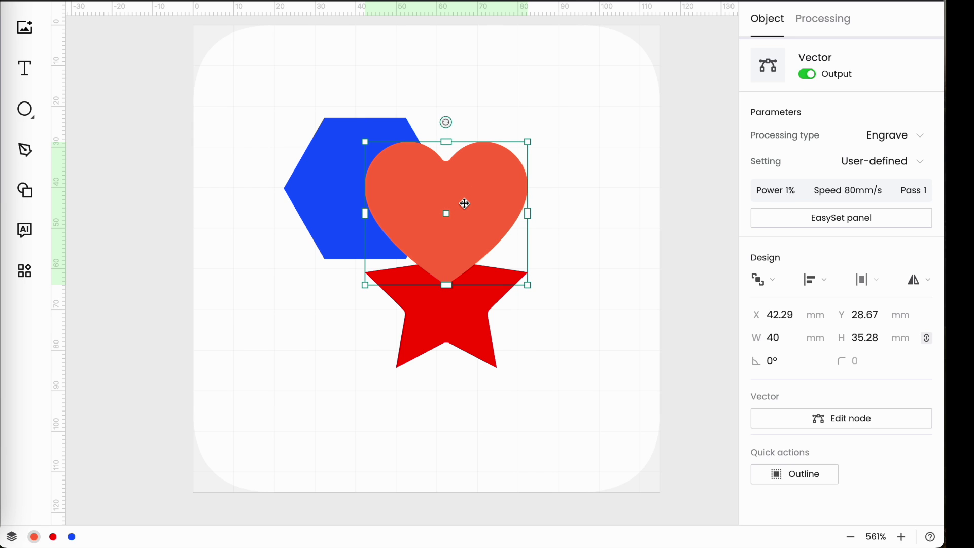
Bring the red star to the front of the stacking order, and send it to the back
{"action": "left_click", "coordinate": [467, 345]}
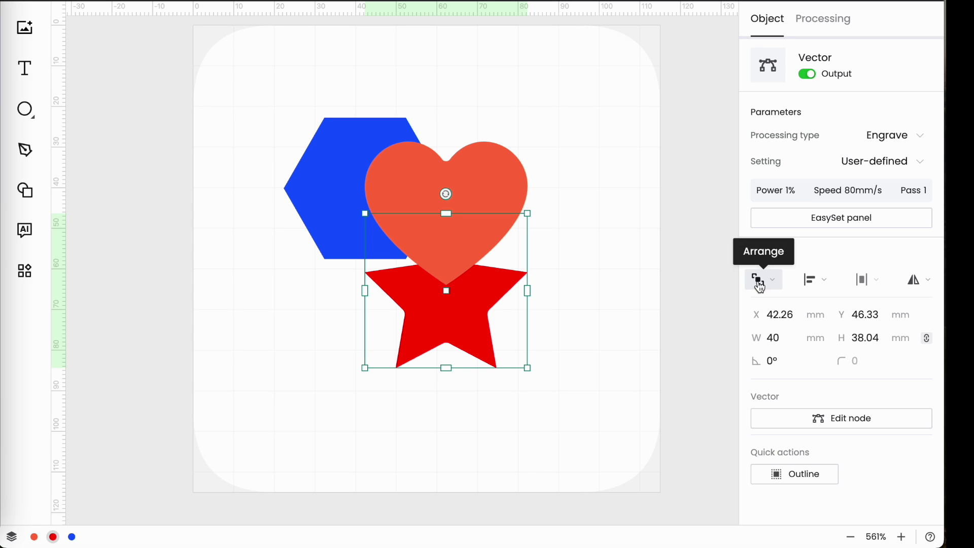
{"action": "left_click", "coordinate": [761, 287]}
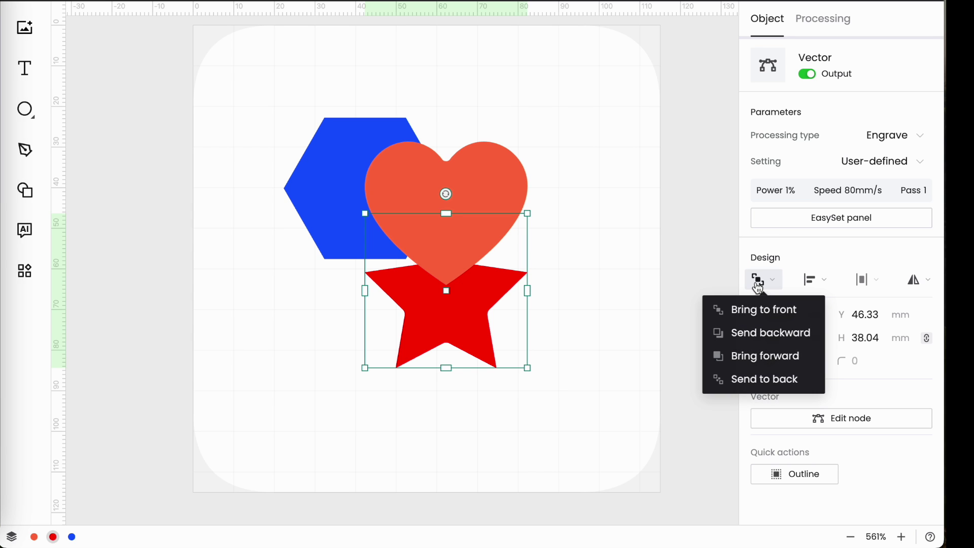
{"action": "left_click", "coordinate": [758, 318]}
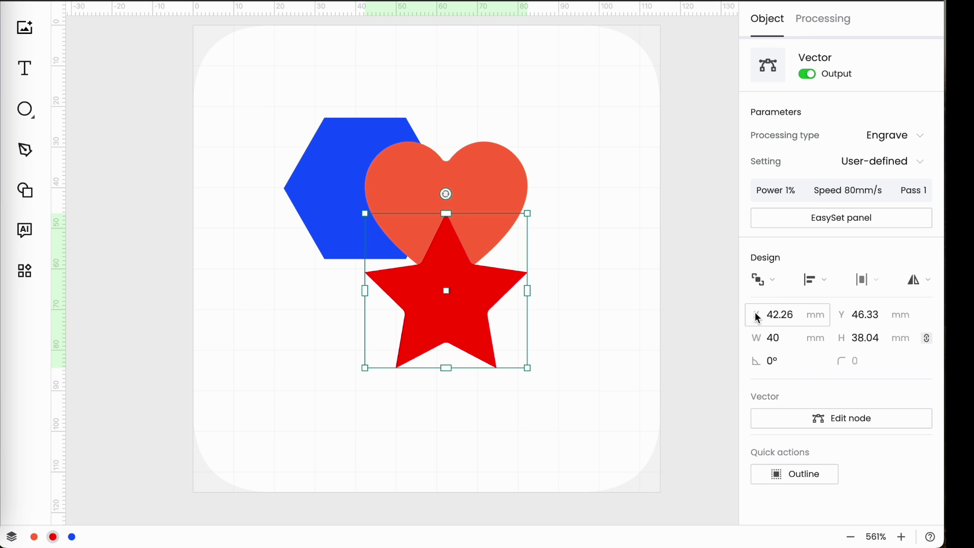
{"action": "left_click", "coordinate": [776, 283]}
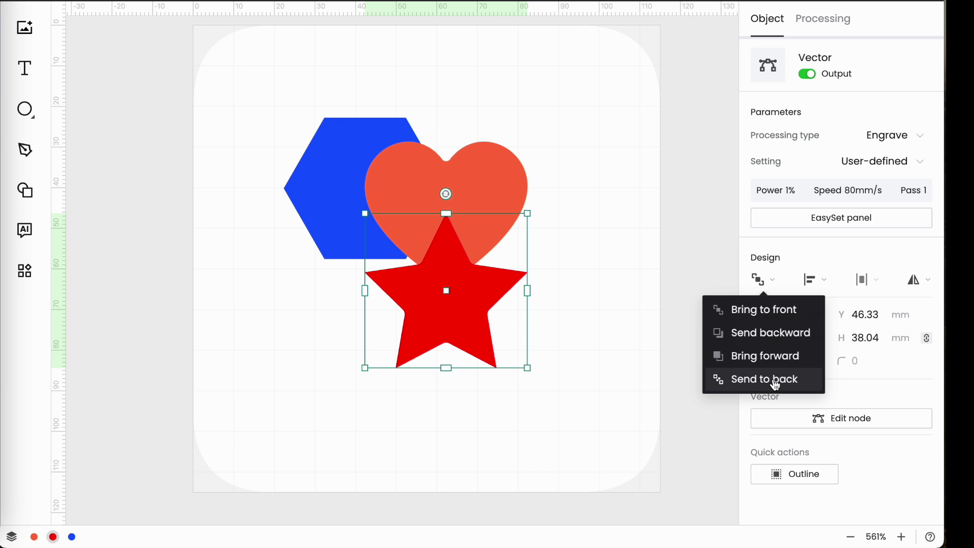
{"action": "left_click", "coordinate": [775, 385]}
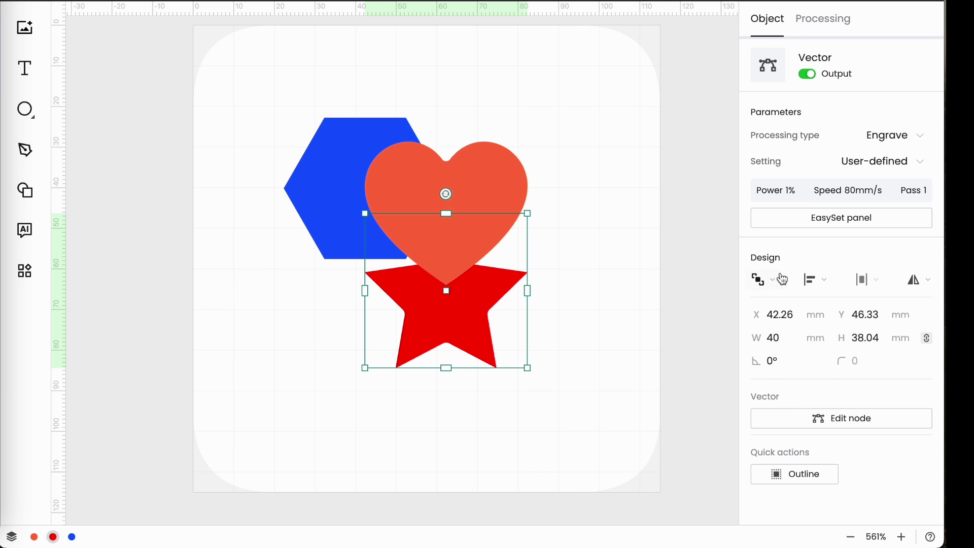
Move the red star under the blue hexagon at about X 30 mm, Y 40 mm, and bring it forward one level
{"action": "left_click_drag", "start_coordinate": [457, 319], "coordinate": [407, 293]}
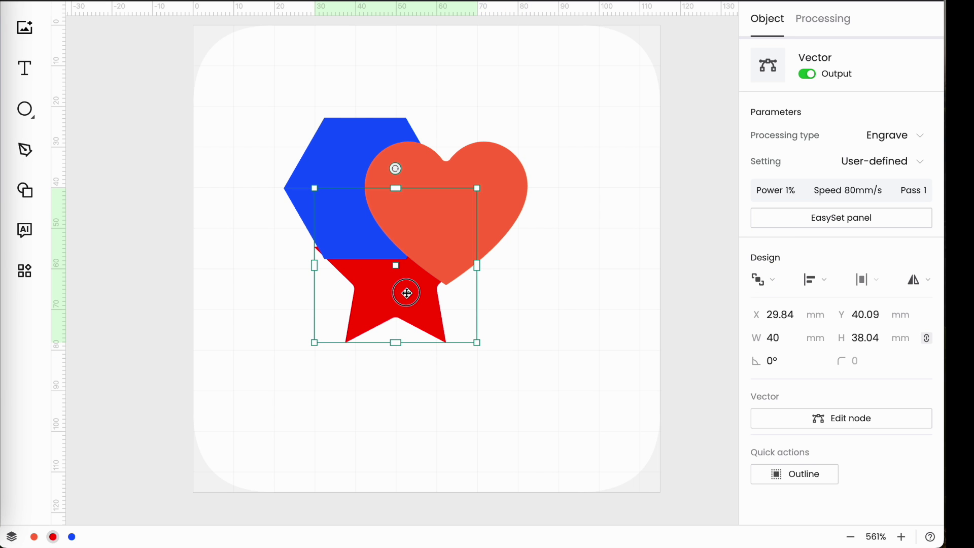
{"action": "left_click", "coordinate": [774, 286]}
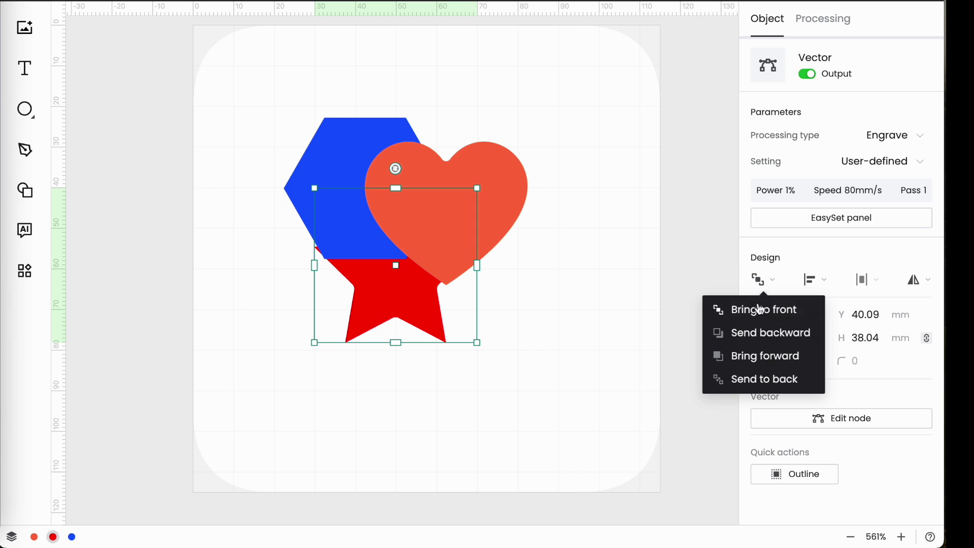
{"action": "left_click", "coordinate": [745, 356]}
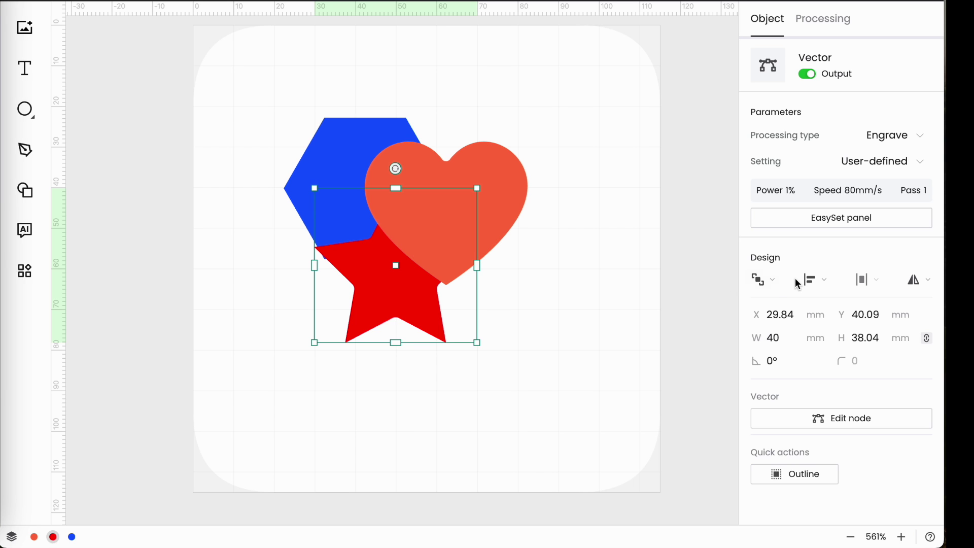
Send the orange heart backward one level in the stacking order
{"action": "left_click", "coordinate": [775, 283]}
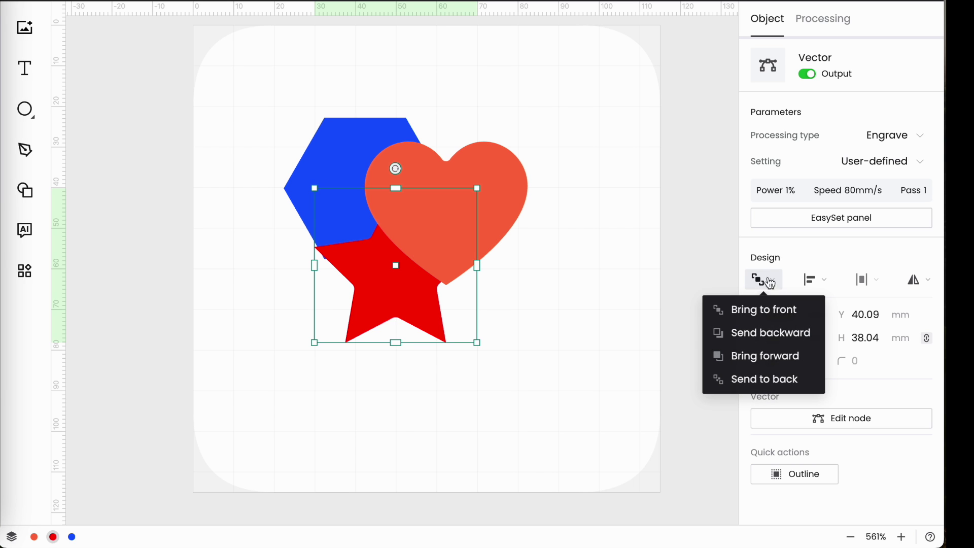
{"action": "left_click", "coordinate": [506, 201]}
{"action": "left_click", "coordinate": [775, 286]}
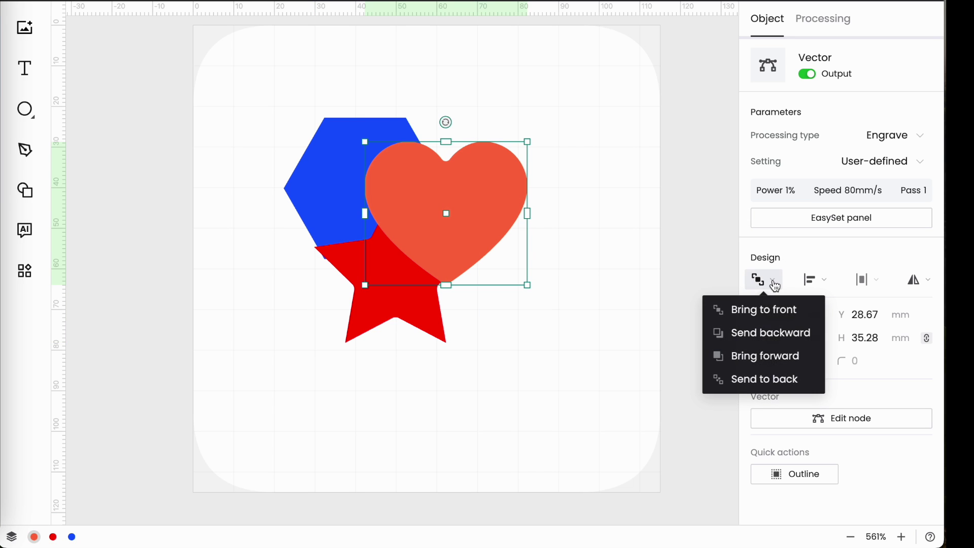
{"action": "left_click", "coordinate": [772, 340]}
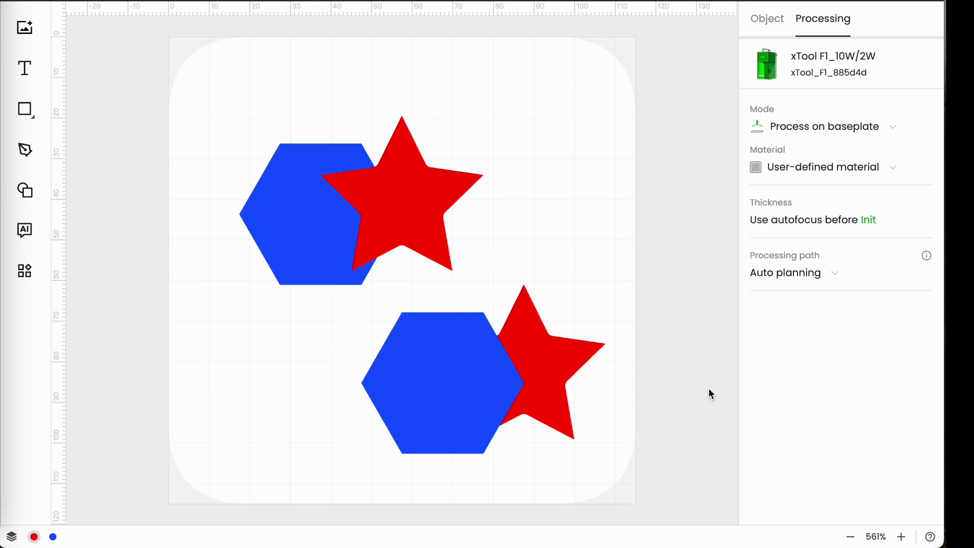
Unite the upper hexagon and star into one shape, and unite the lower hexagon and star likewise
{"action": "left_click_drag", "start_coordinate": [242, 94], "coordinate": [495, 277]}
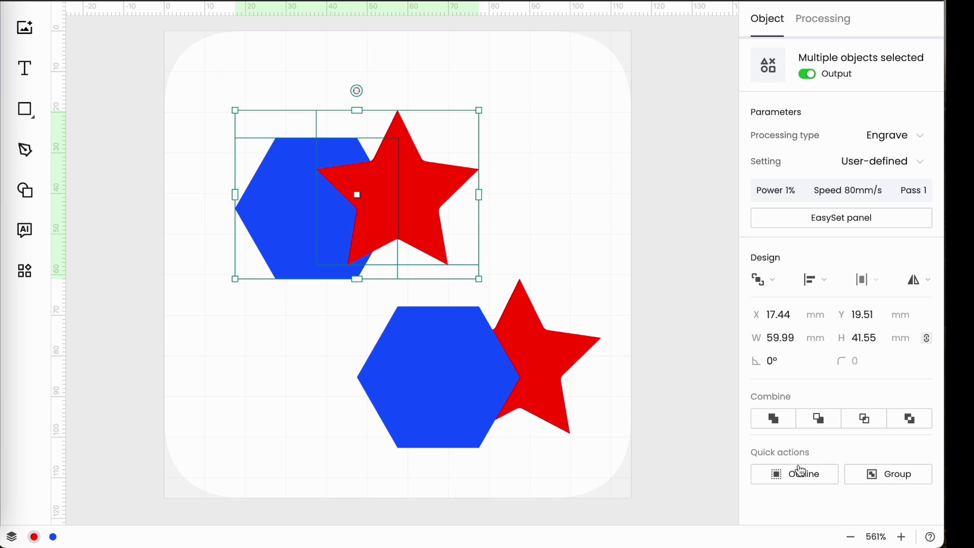
{"action": "left_click", "coordinate": [773, 419]}
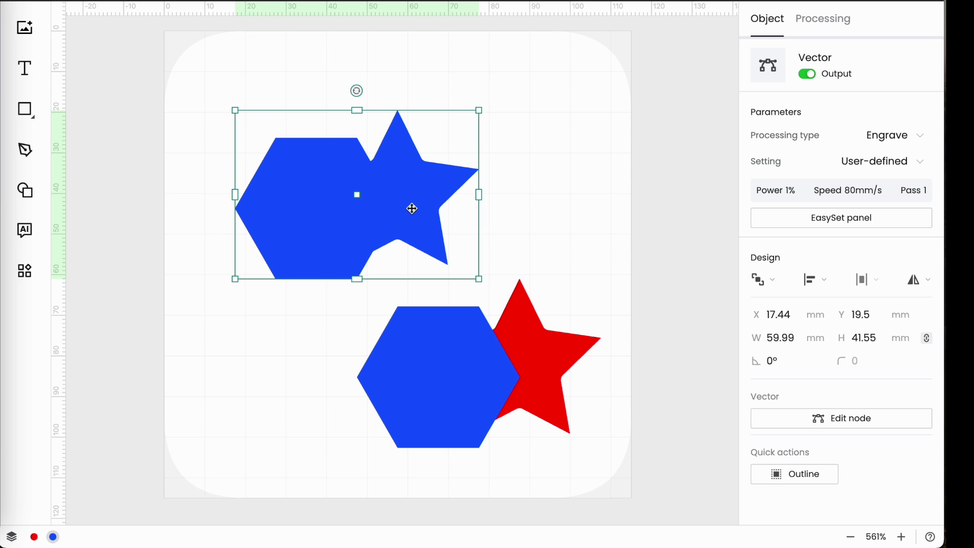
{"action": "left_click", "coordinate": [446, 373]}
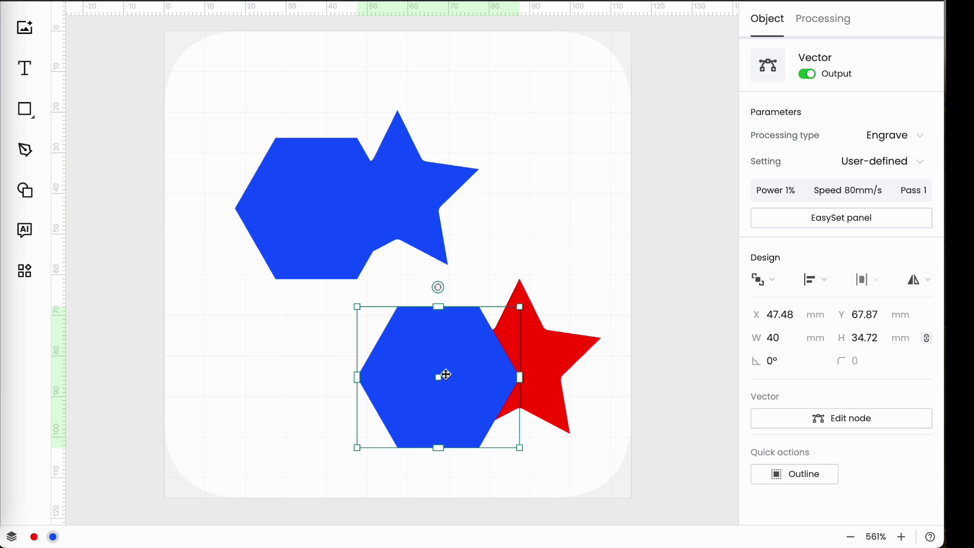
{"action": "left_click", "coordinate": [552, 376], "text": "shift"}
{"action": "left_click", "coordinate": [773, 420]}
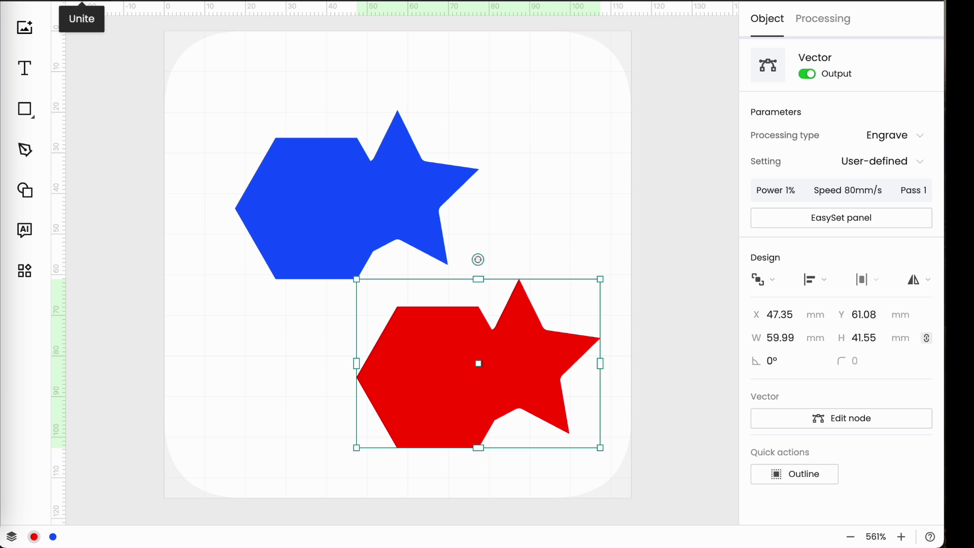
Switch to the Subtract canvas and collapse the canvas list
{"action": "left_click", "coordinate": [25, 27]}
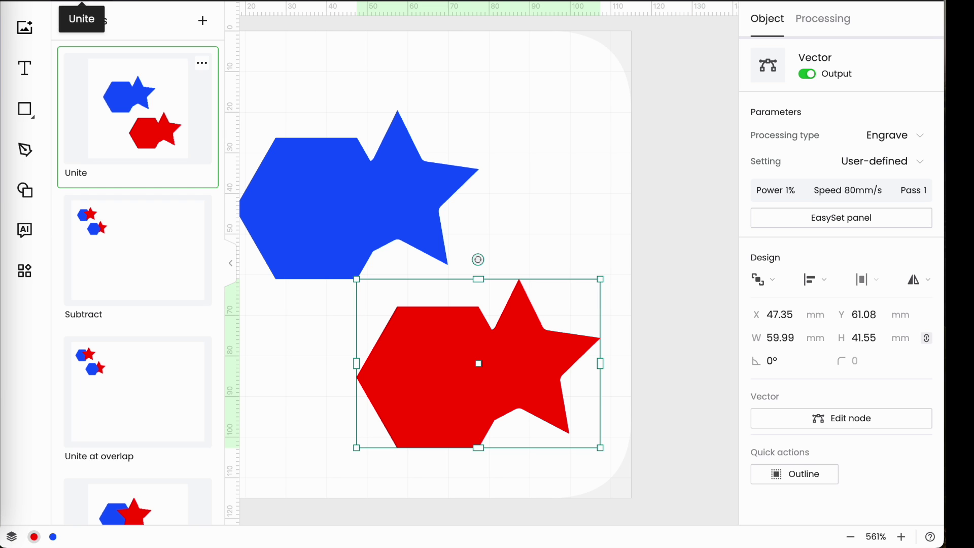
{"action": "left_click", "coordinate": [104, 246]}
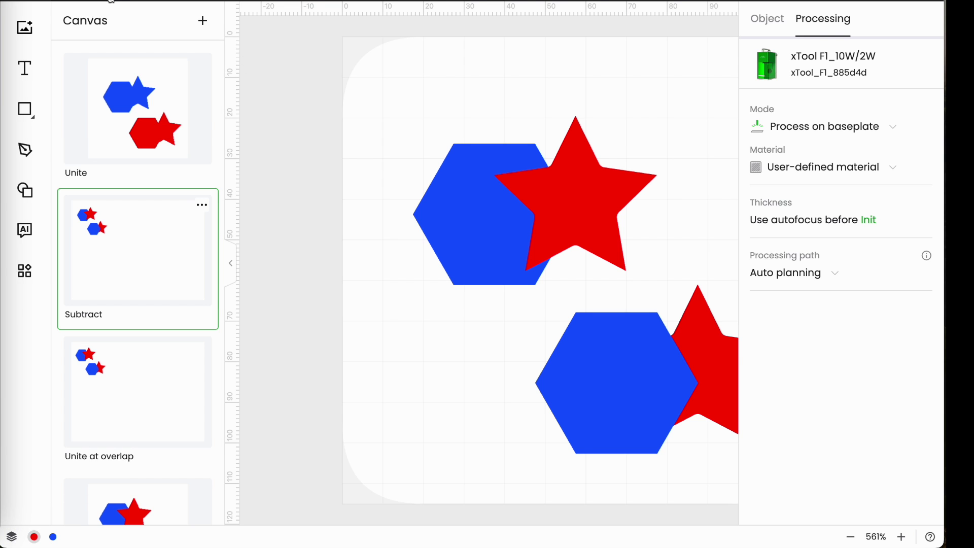
{"action": "left_click", "coordinate": [230, 263]}
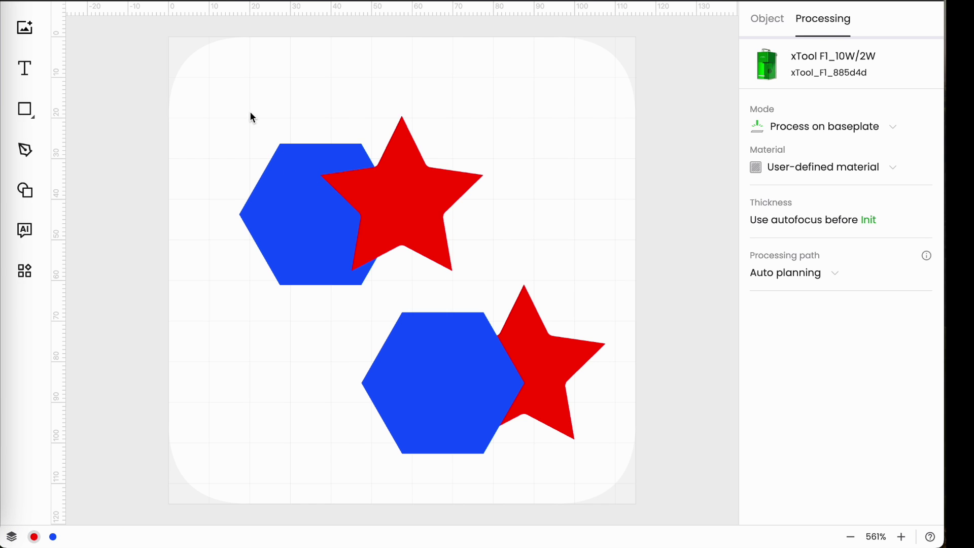
Subtract the upper red star from the blue hexagon beneath it and clear the selection
{"action": "left_click_drag", "start_coordinate": [241, 104], "coordinate": [500, 289]}
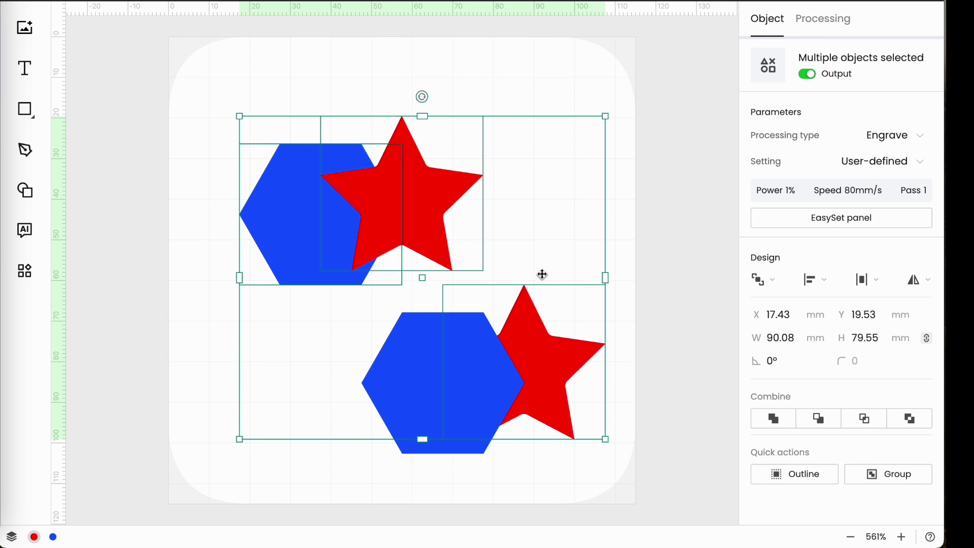
{"action": "left_click", "coordinate": [682, 312]}
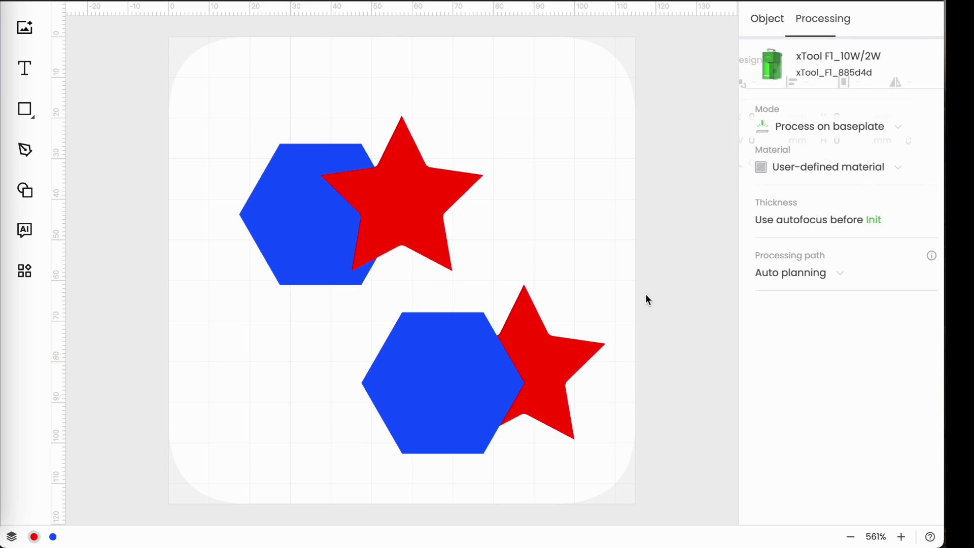
{"action": "left_click", "coordinate": [308, 236]}
{"action": "left_click", "coordinate": [404, 224], "text": "shift"}
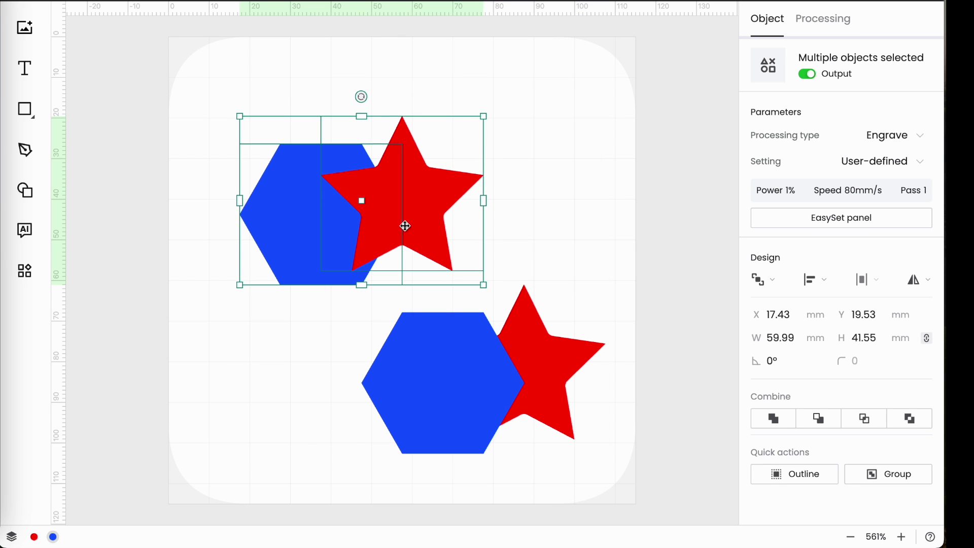
{"action": "left_click", "coordinate": [819, 419]}
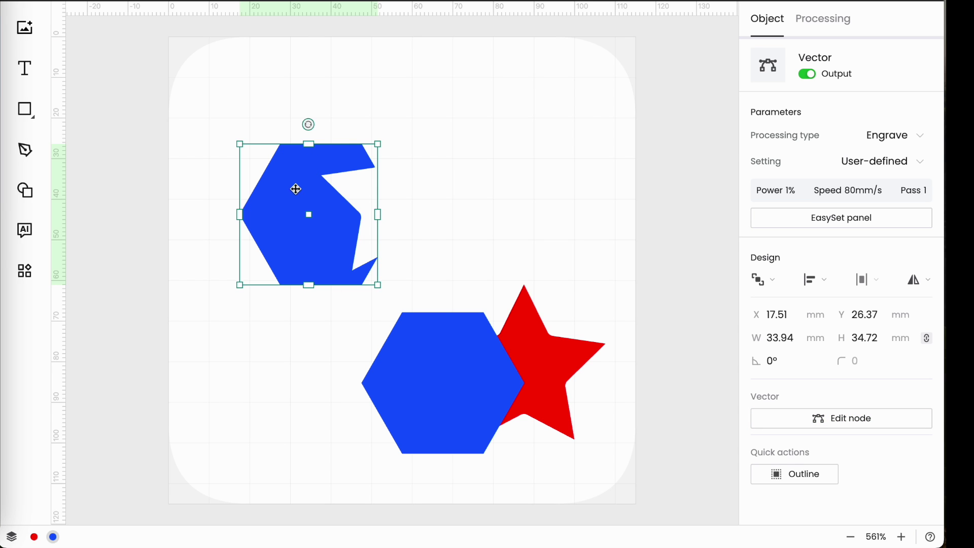
{"action": "left_click", "coordinate": [713, 461]}
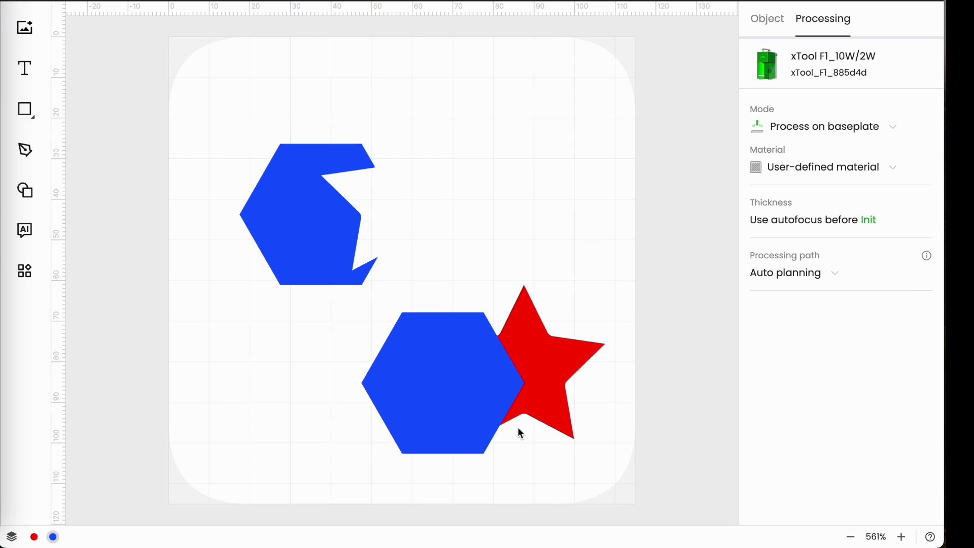
Subtract the lower blue hexagon from the red star behind it
{"action": "left_click", "coordinate": [446, 411]}
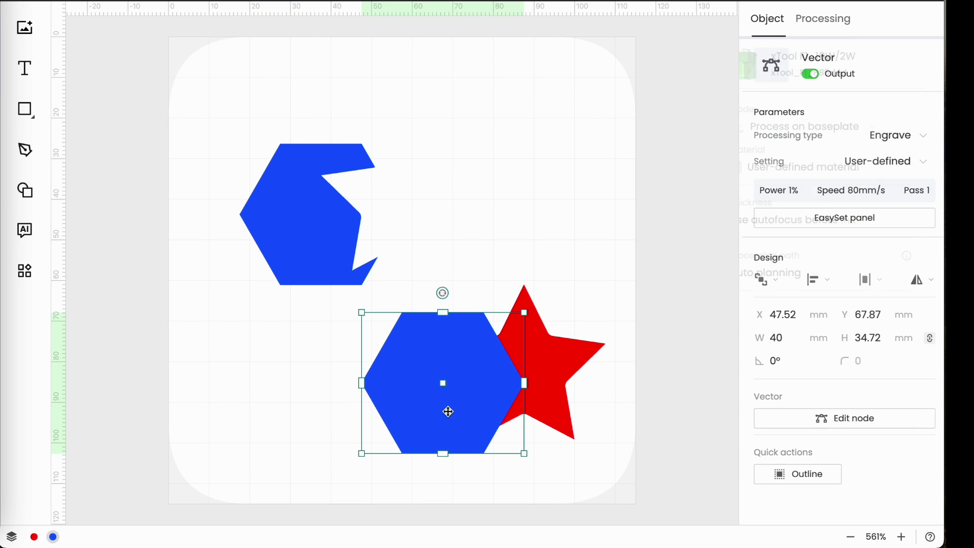
{"action": "left_click", "coordinate": [552, 392], "text": "shift"}
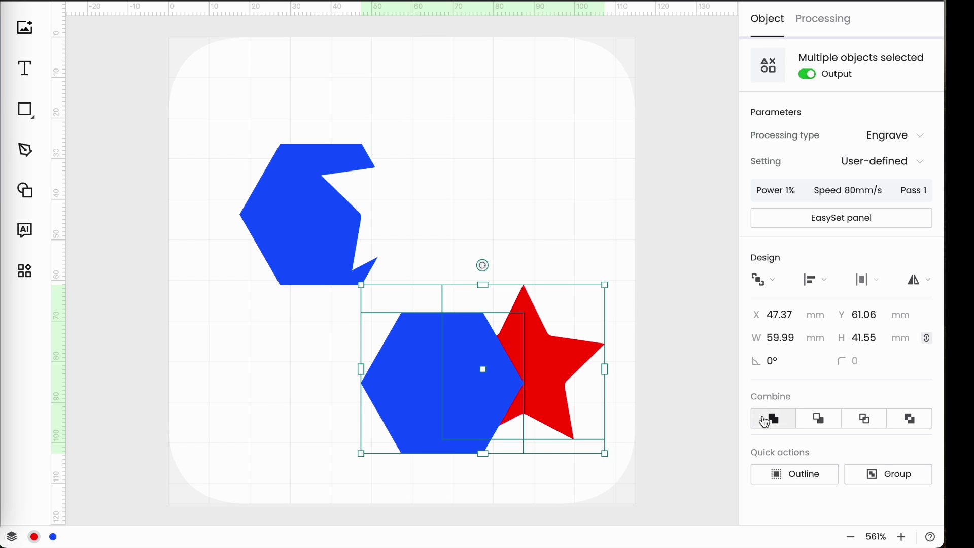
{"action": "left_click", "coordinate": [825, 425]}
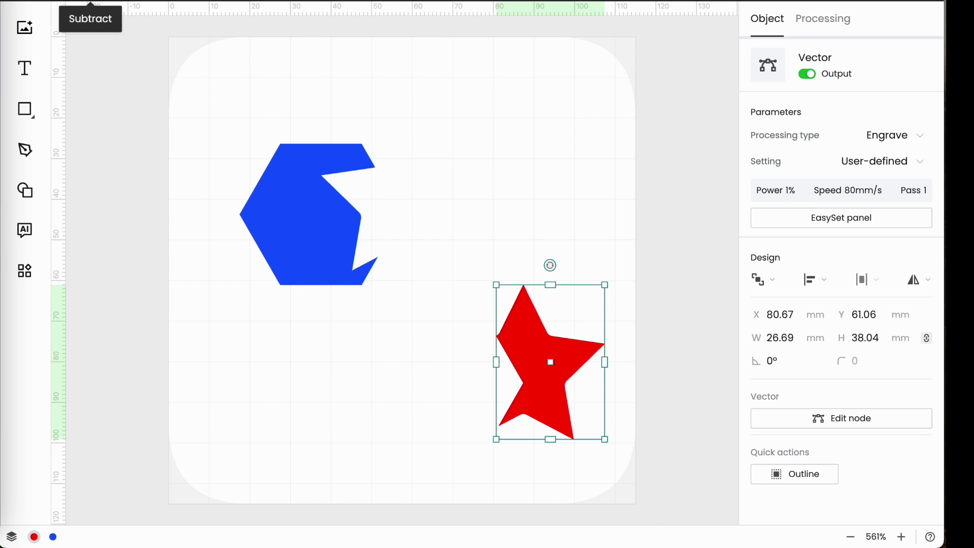
Switch to the Unite at overlap canvas and combine the upper hexagon and star with Unite at overlap
{"action": "left_click", "coordinate": [128, 392]}
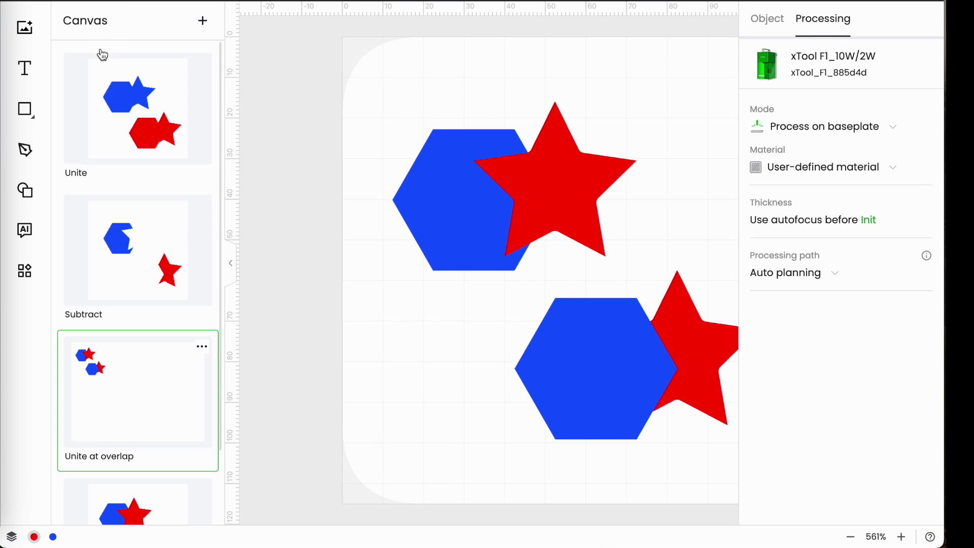
{"action": "left_click", "coordinate": [278, 181]}
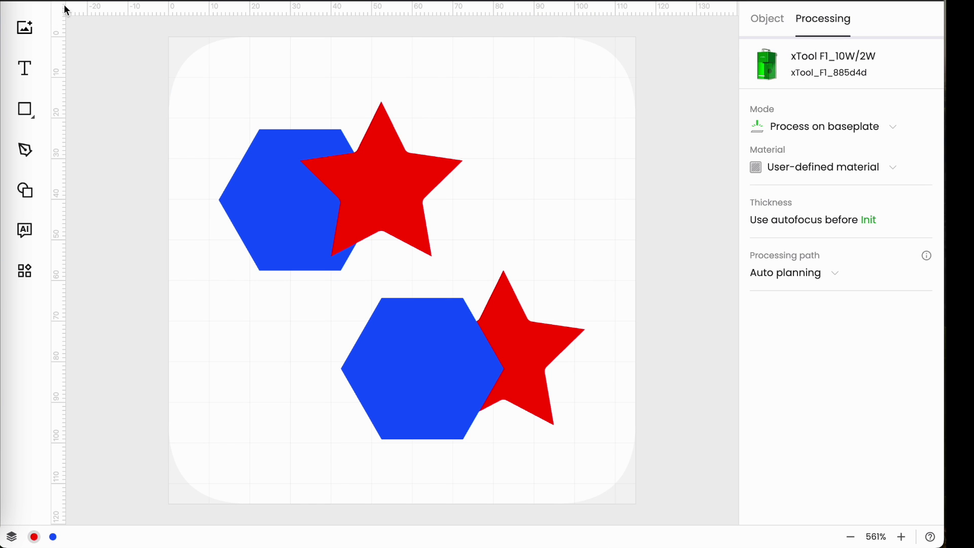
{"action": "left_click_drag", "start_coordinate": [222, 87], "coordinate": [429, 244]}
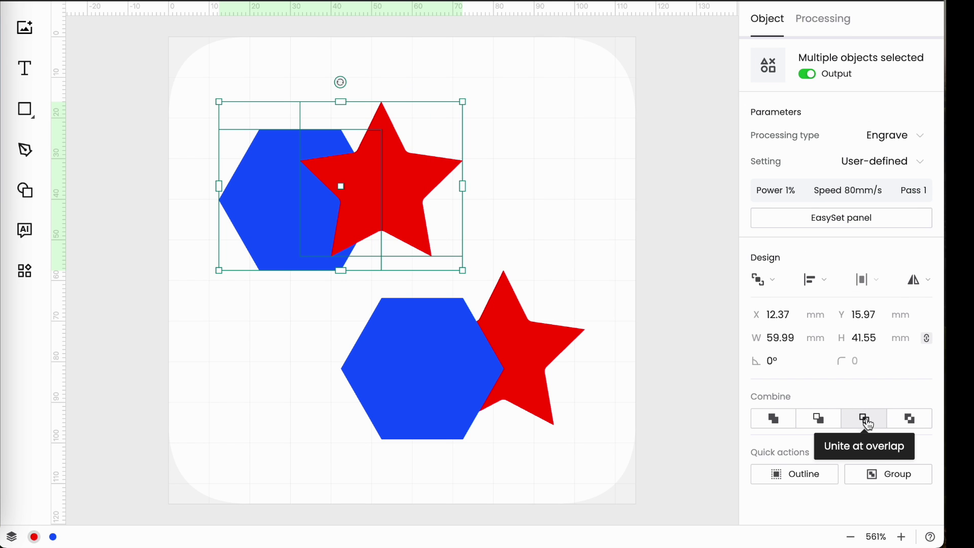
{"action": "left_click", "coordinate": [866, 422]}
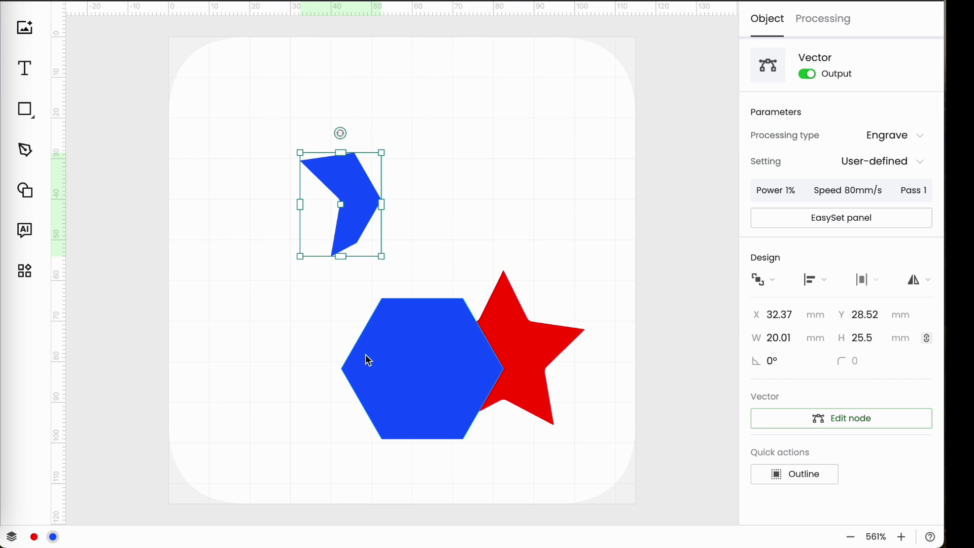
Combine the lower hexagon and star with Unite at overlap
{"action": "left_click", "coordinate": [448, 374]}
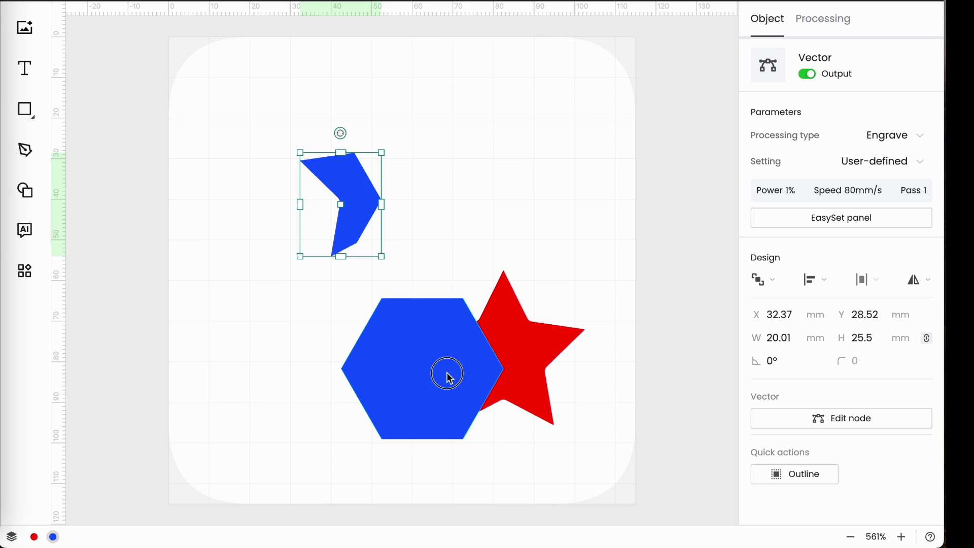
{"action": "left_click", "coordinate": [528, 376], "text": "shift"}
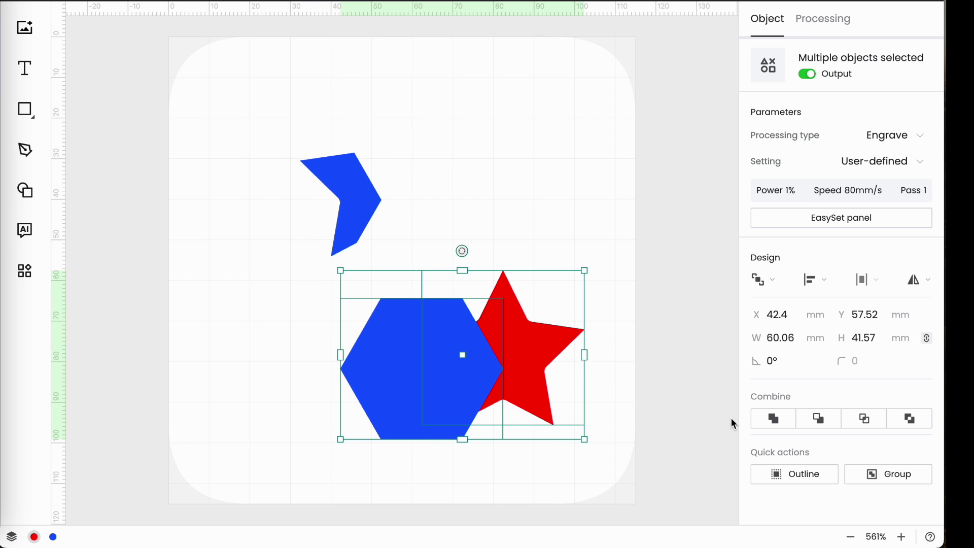
{"action": "left_click", "coordinate": [867, 422]}
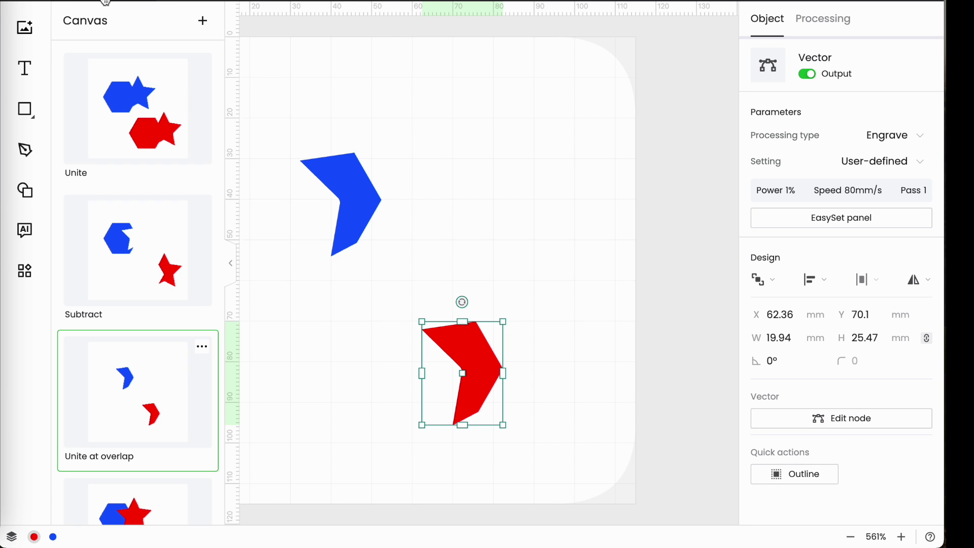
Switch to the fourth canvas and combine the upper hexagon and star so that their overlapping area is cut out
{"action": "scroll", "coordinate": [112, 419], "scroll_direction": "down", "scroll_amount": 3}
{"action": "left_click", "coordinate": [109, 426]}
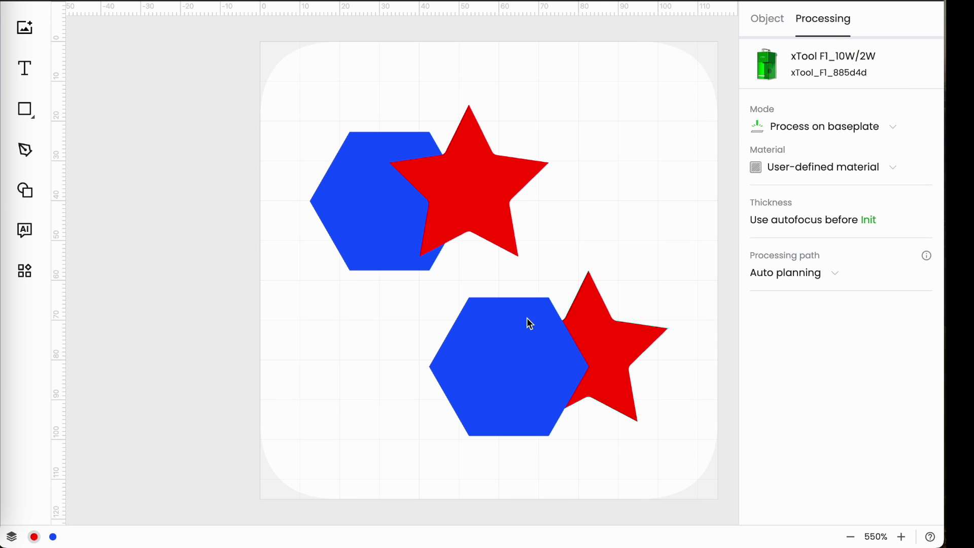
{"action": "left_click", "coordinate": [342, 224]}
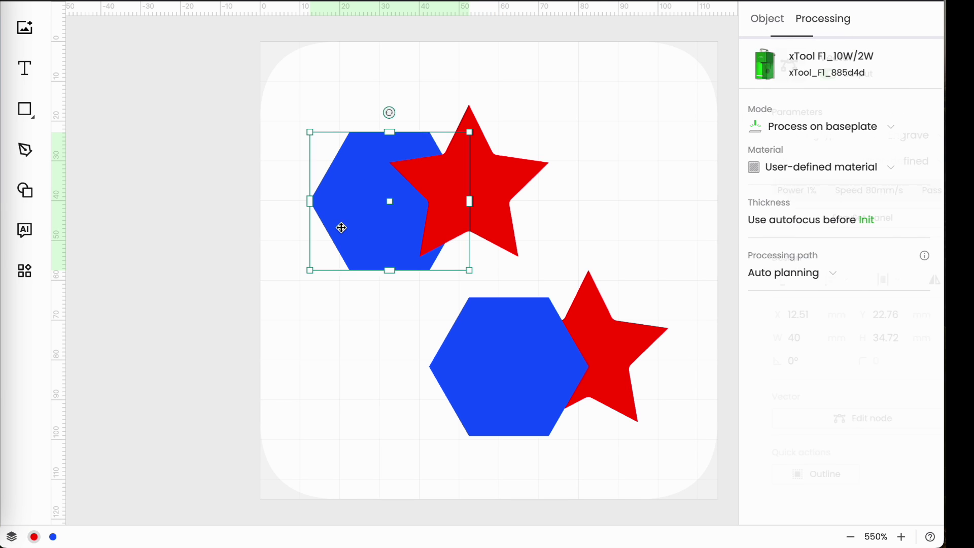
{"action": "left_click", "coordinate": [488, 212], "text": "shift"}
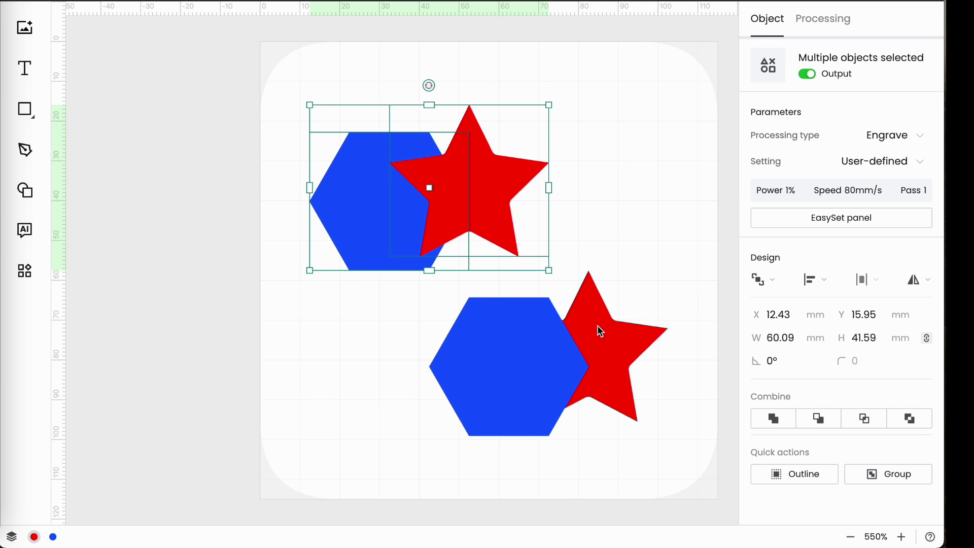
{"action": "left_click", "coordinate": [913, 427]}
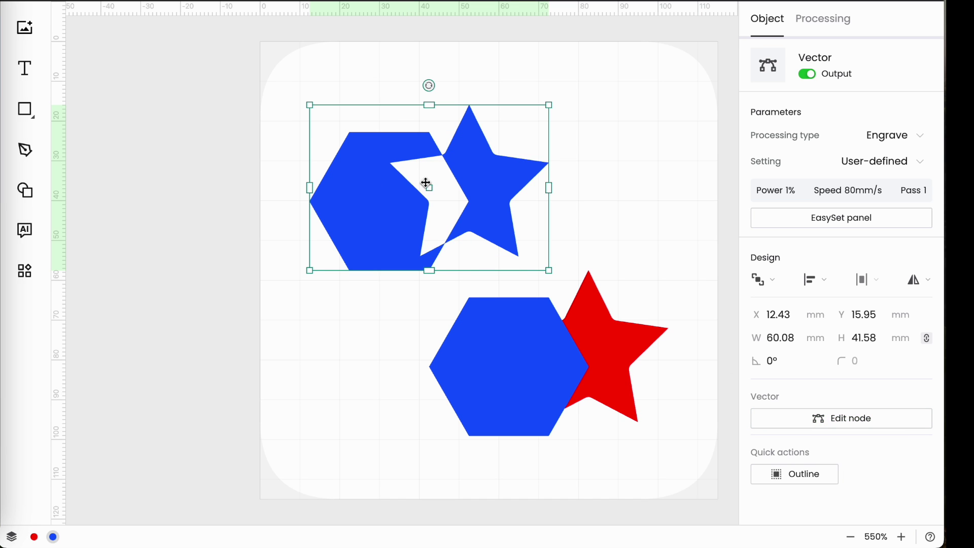
Cut the overlapping area out of the lower hexagon and star by combining them with the same operation
{"action": "left_click", "coordinate": [481, 353]}
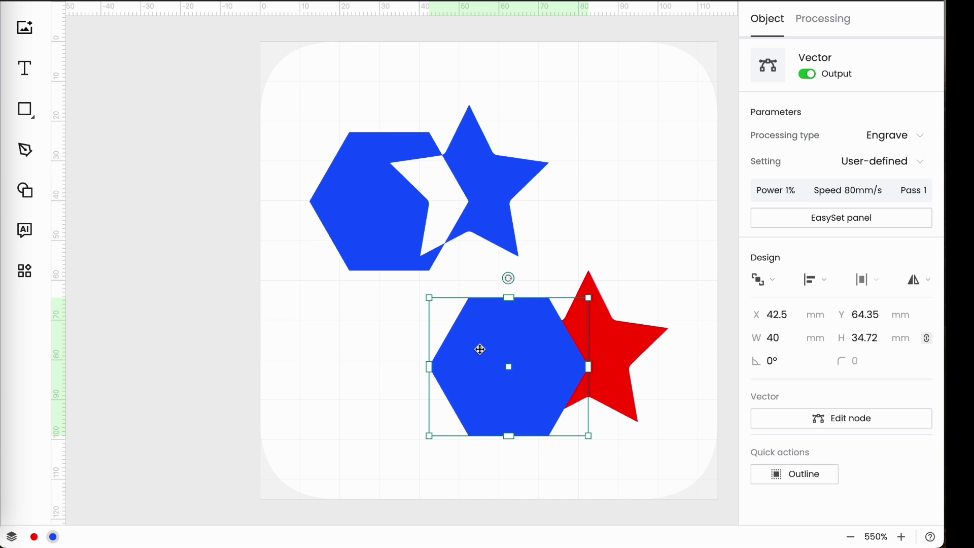
{"action": "left_click", "coordinate": [625, 348], "text": "shift"}
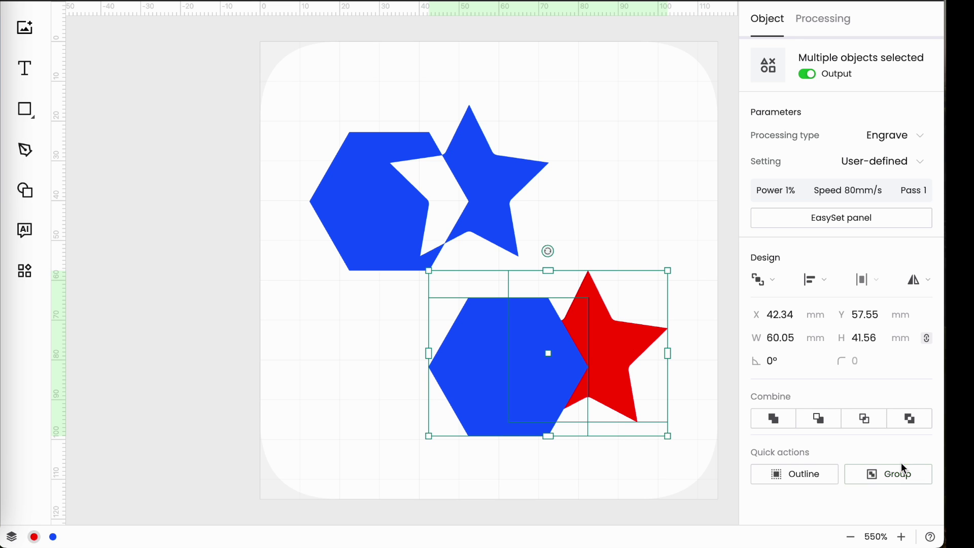
{"action": "left_click", "coordinate": [910, 419]}
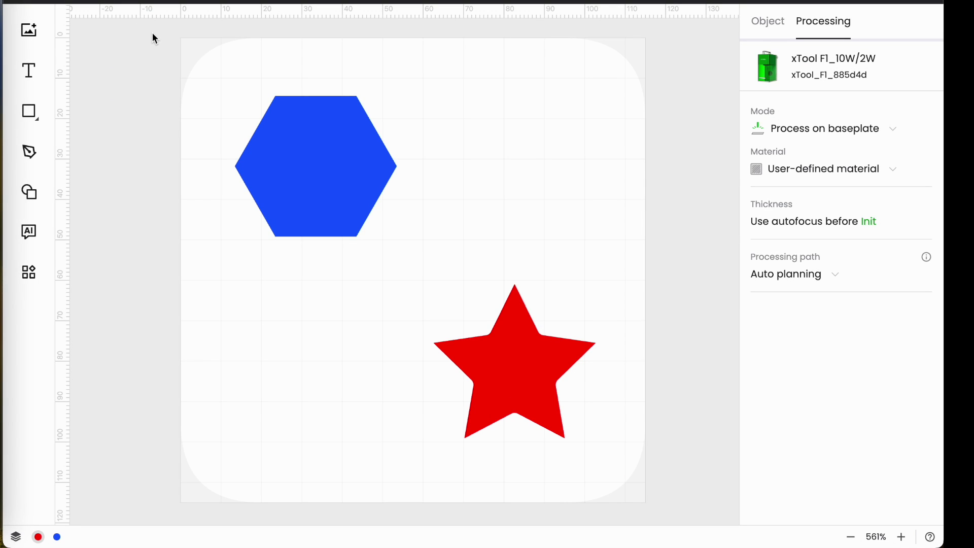
Try Align left and Align right on the separate blue hexagon and red star, undoing each alignment
{"action": "left_click_drag", "start_coordinate": [153, 38], "coordinate": [700, 513]}
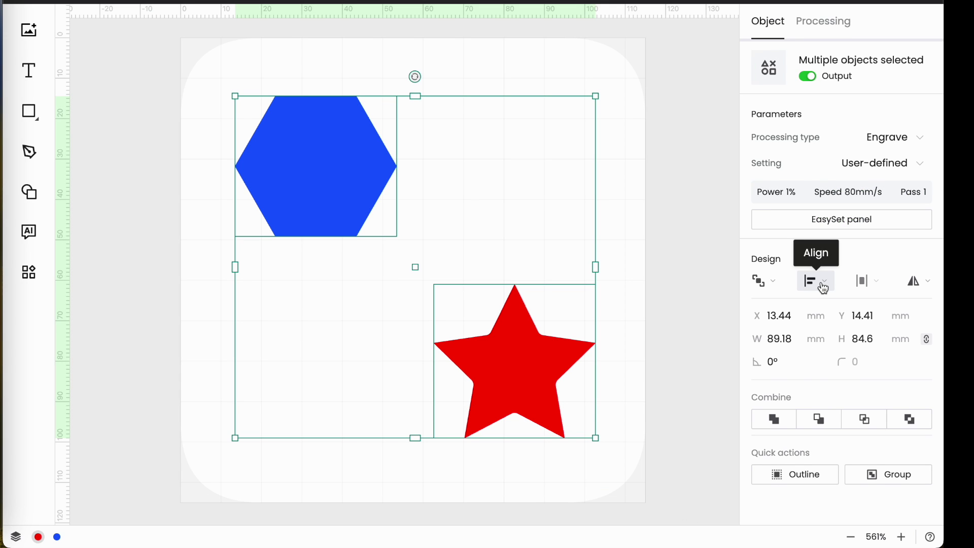
{"action": "left_click", "coordinate": [823, 287]}
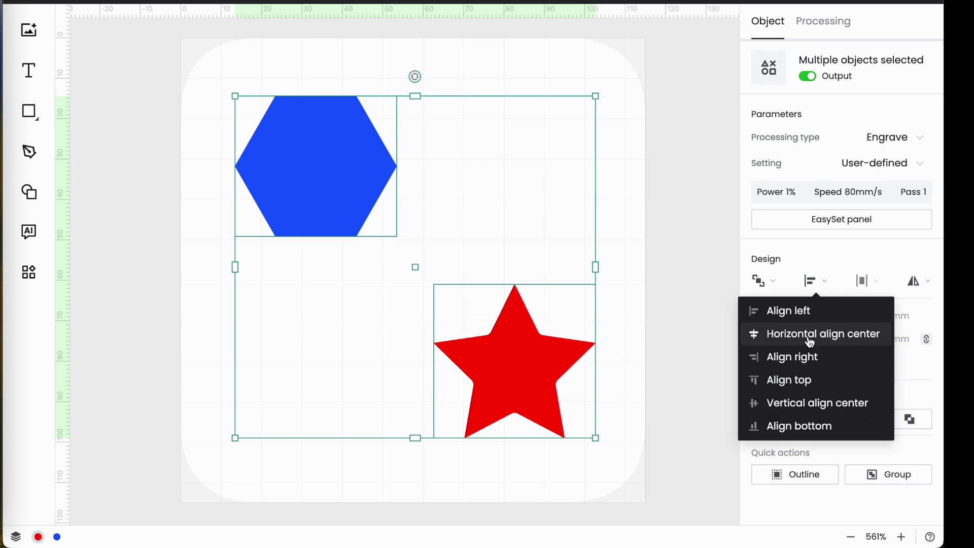
{"action": "left_click", "coordinate": [803, 315]}
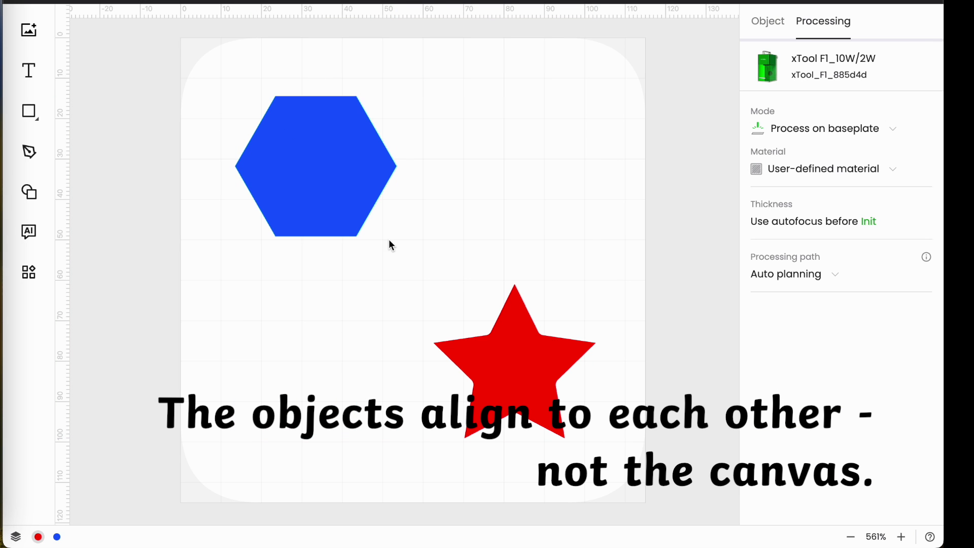
{"action": "left_click_drag", "start_coordinate": [234, 61], "coordinate": [640, 456]}
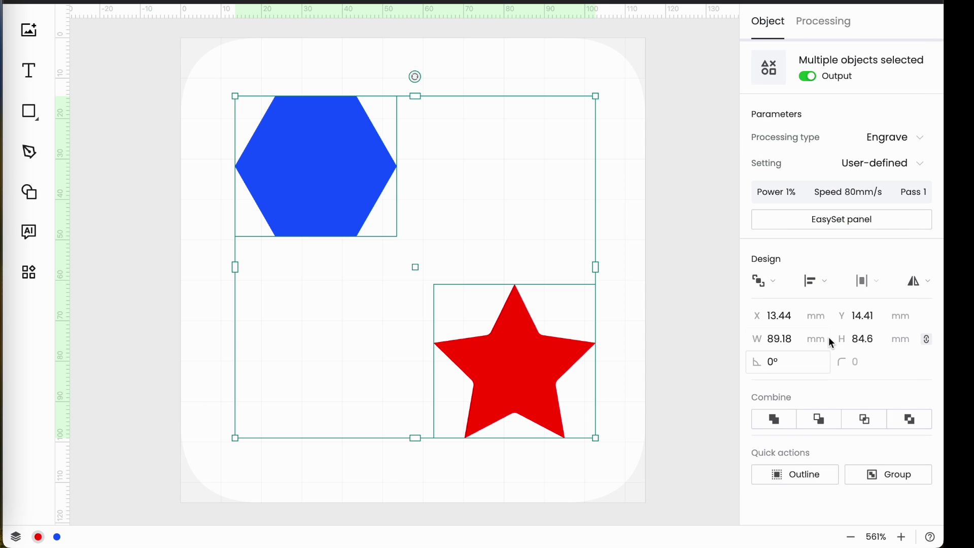
{"action": "left_click", "coordinate": [829, 289]}
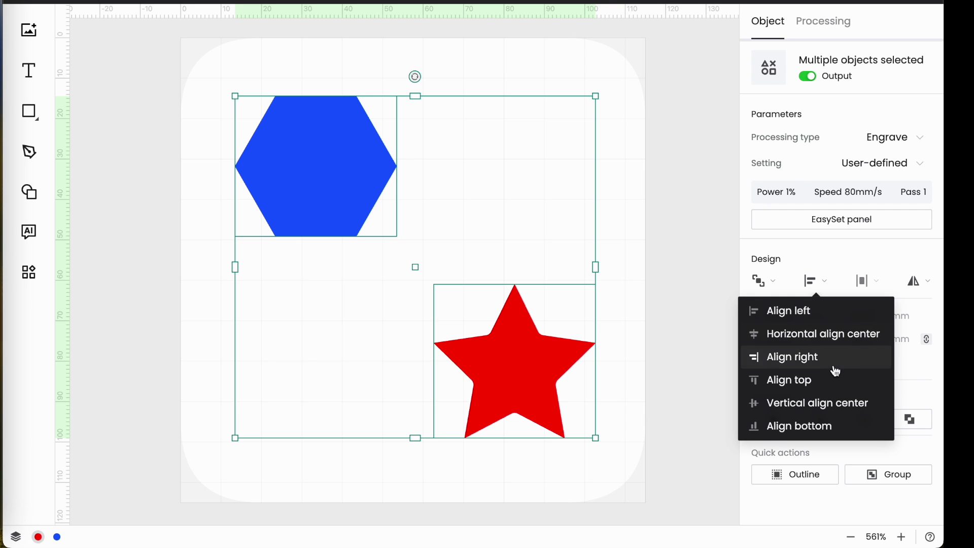
{"action": "left_click", "coordinate": [819, 360]}
{"action": "key", "text": "ctrl+z"}
Try Align top and Align bottom on the hexagon and star, undoing each alignment
{"action": "left_click_drag", "start_coordinate": [231, 66], "coordinate": [631, 481]}
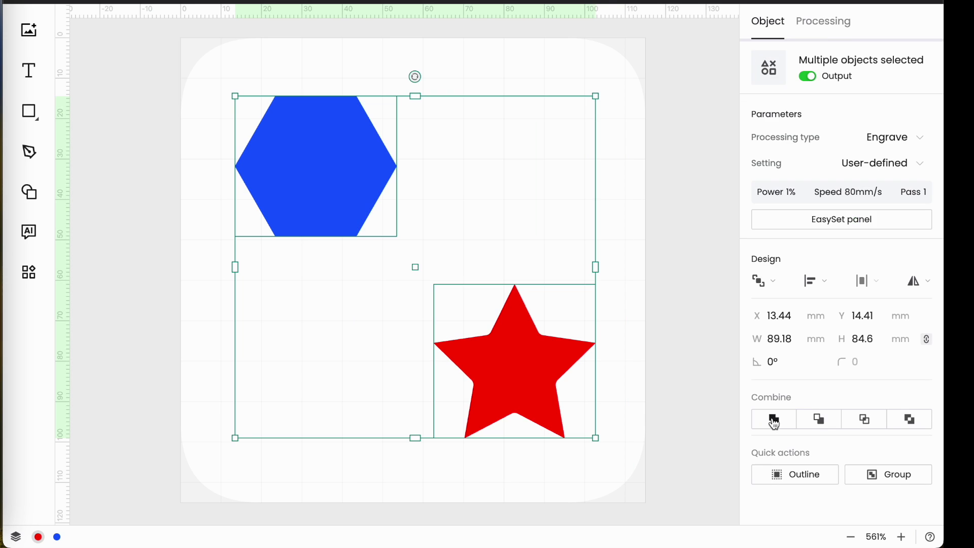
{"action": "left_click", "coordinate": [828, 285]}
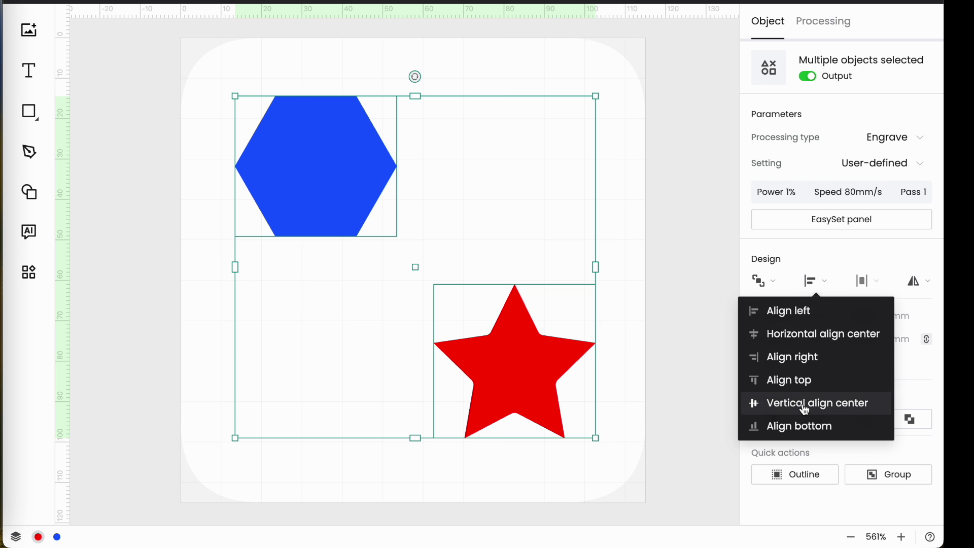
{"action": "left_click", "coordinate": [797, 379]}
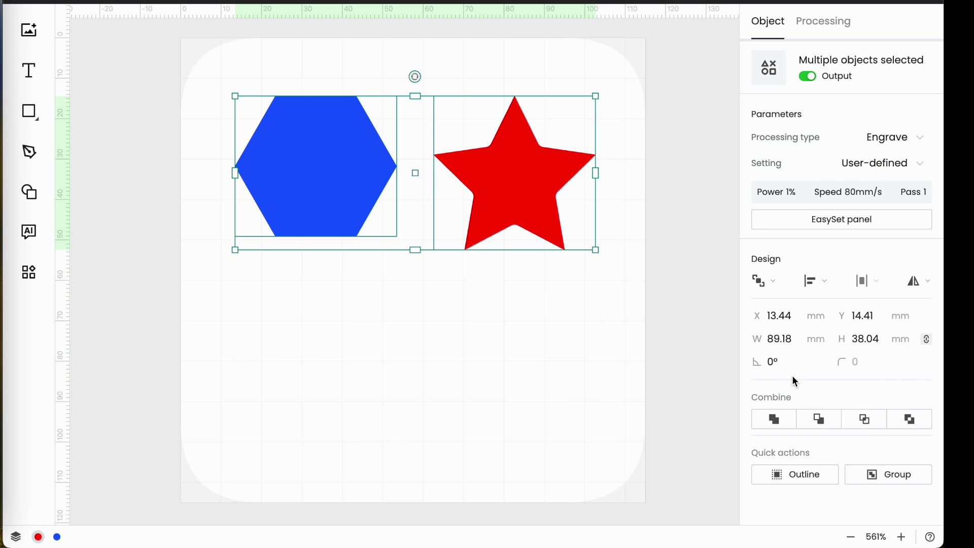
{"action": "left_click", "coordinate": [828, 293]}
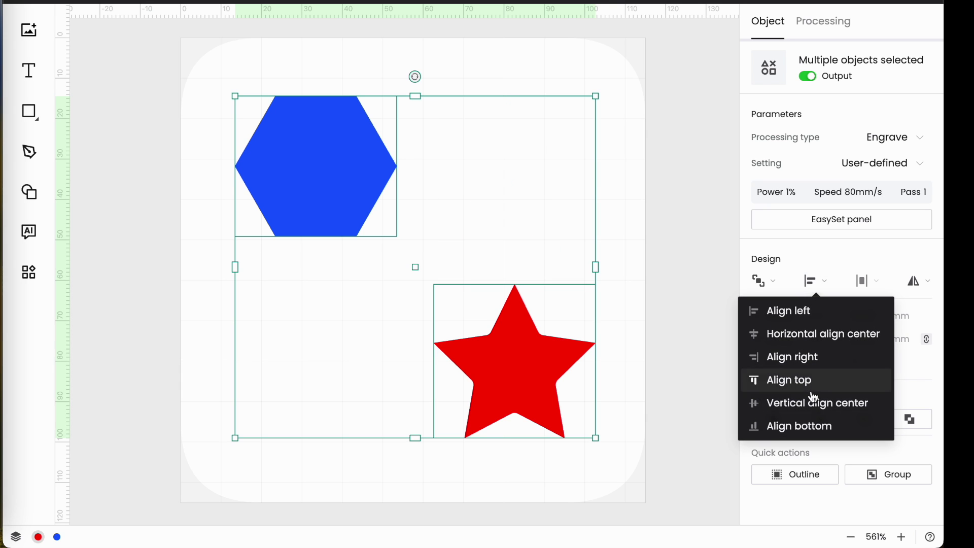
{"action": "left_click", "coordinate": [810, 429]}
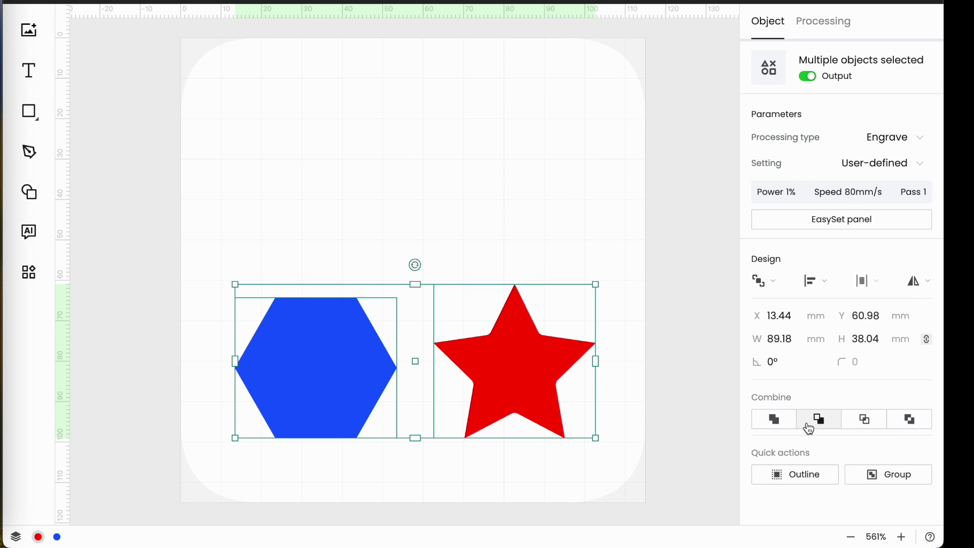
{"action": "key", "text": "ctrl+z"}
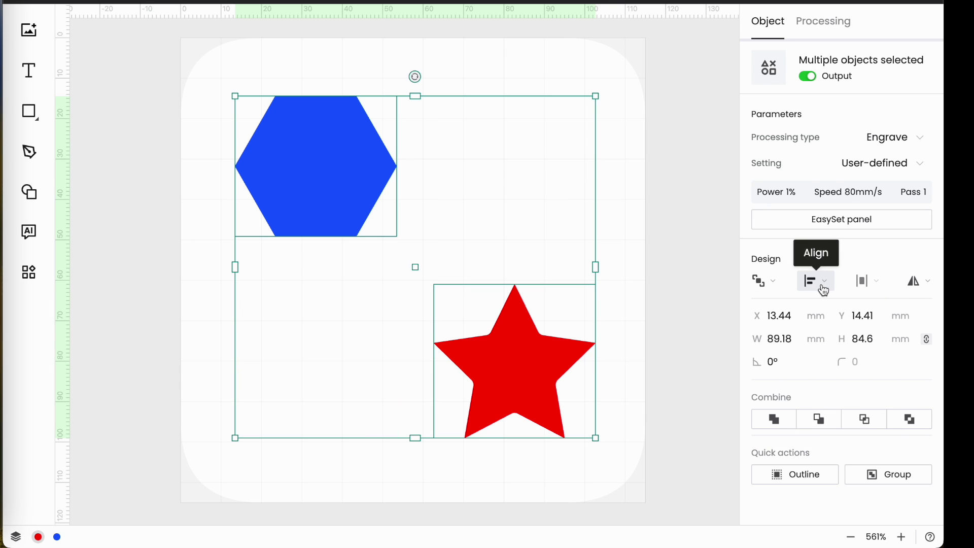
Try Horizontal align center on the hexagon and star and undo it
{"action": "left_click", "coordinate": [823, 292]}
{"action": "left_click", "coordinate": [821, 334]}
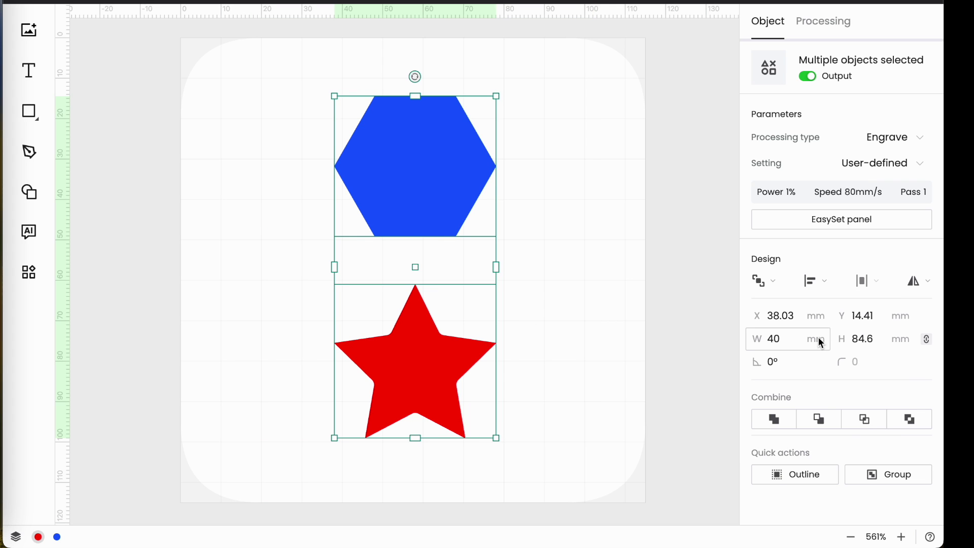
{"action": "key", "text": "ctrl+z"}
Centre the hexagon and star on each other with Vertical align center and Horizontal align center
{"action": "left_click", "coordinate": [818, 282]}
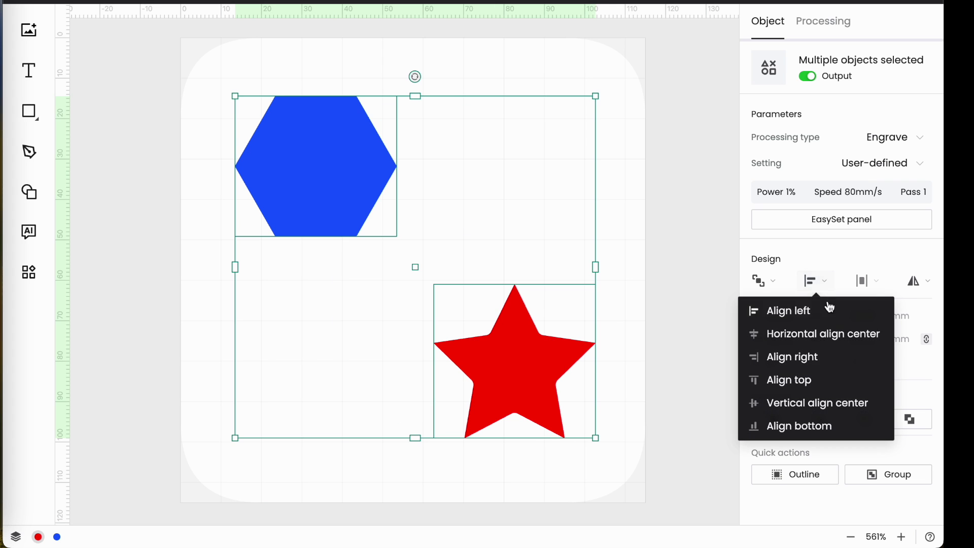
{"action": "left_click", "coordinate": [812, 404]}
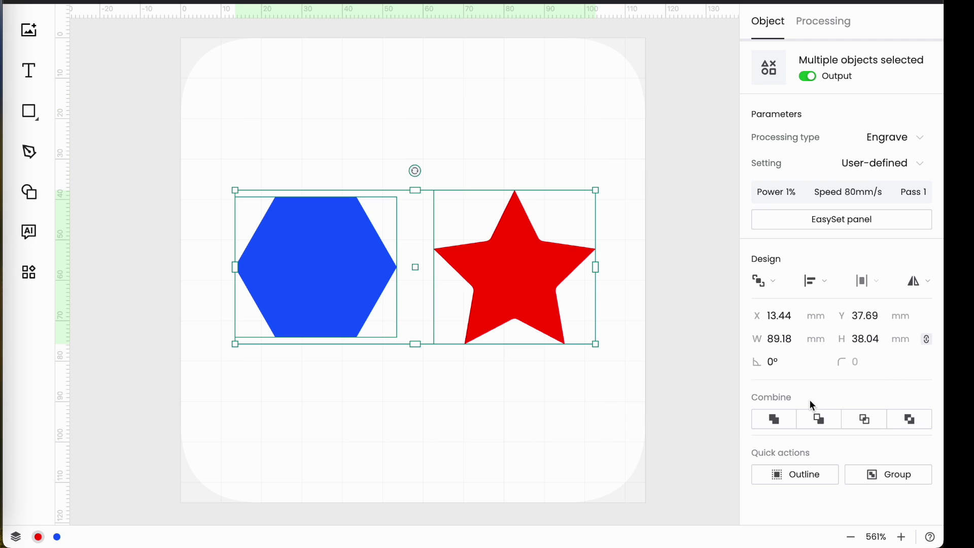
{"action": "left_click", "coordinate": [817, 281]}
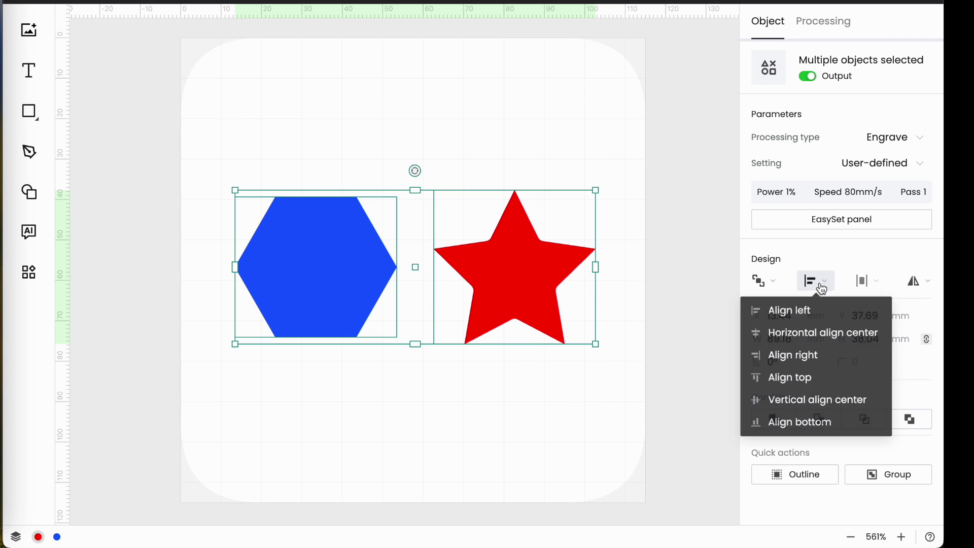
{"action": "left_click", "coordinate": [796, 336]}
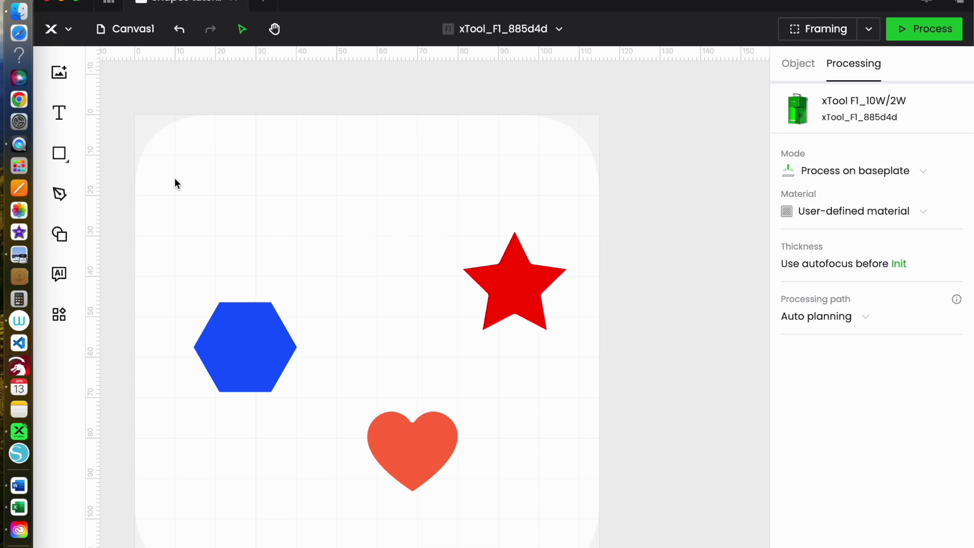
Align the hexagon, heart and star with Vertical align center, distribute them horizontally and clear the selection
{"action": "left_click_drag", "start_coordinate": [155, 131], "coordinate": [754, 545]}
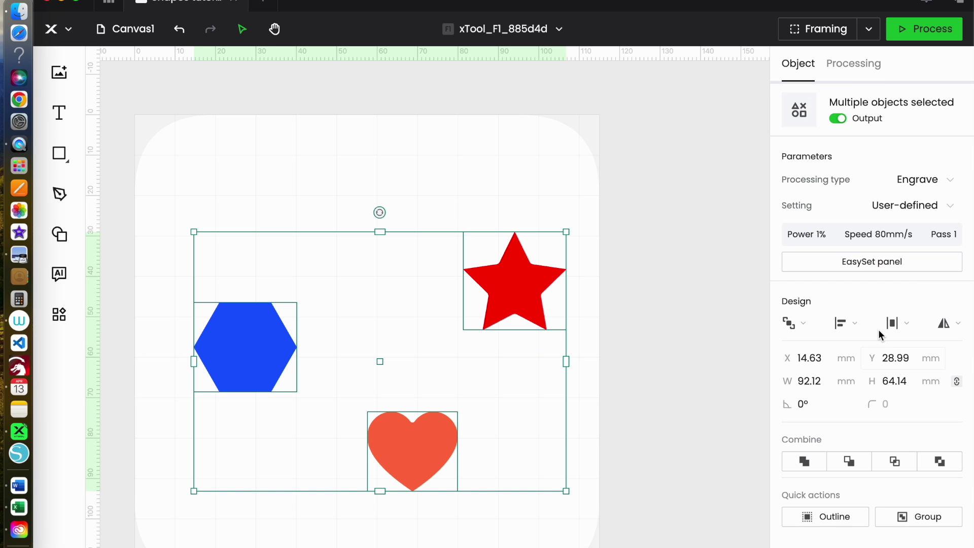
{"action": "left_click", "coordinate": [855, 327]}
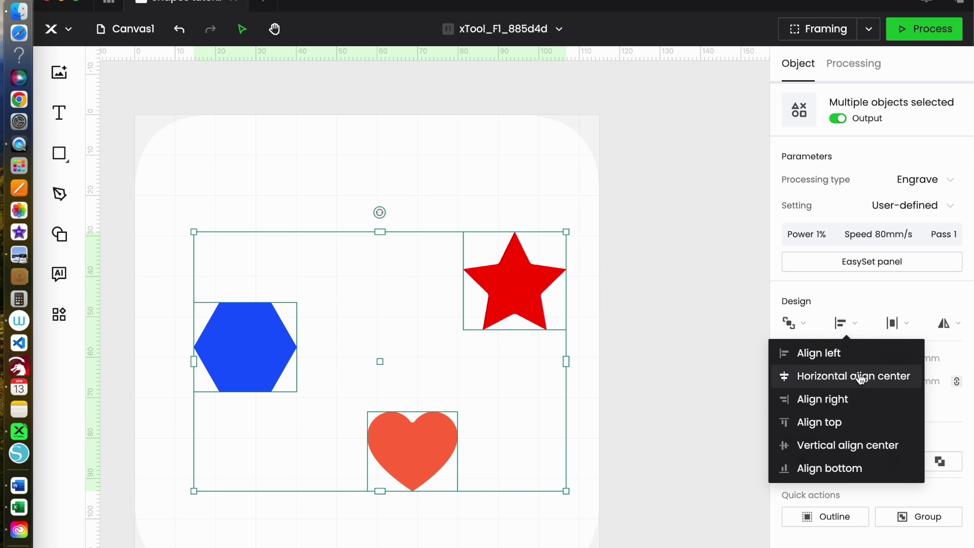
{"action": "left_click", "coordinate": [848, 447]}
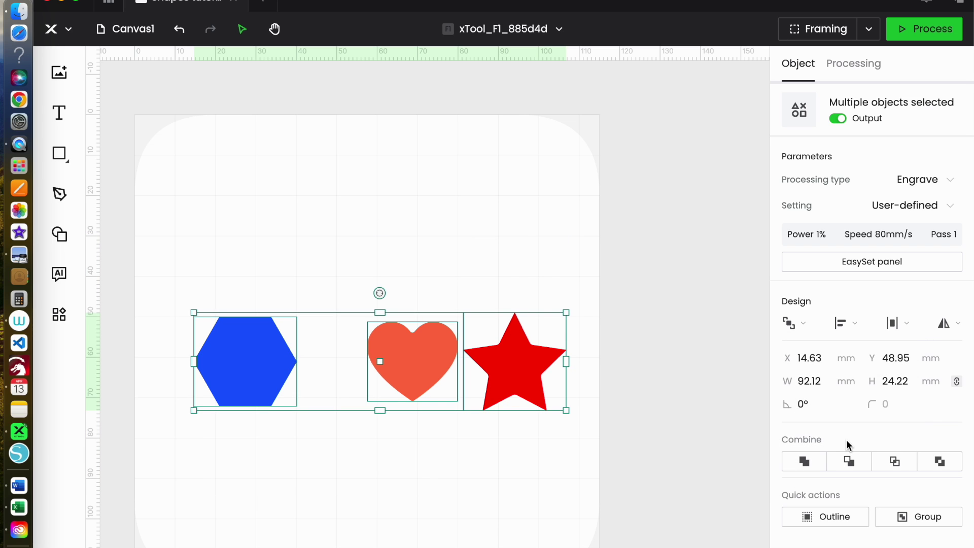
{"action": "left_click", "coordinate": [906, 331]}
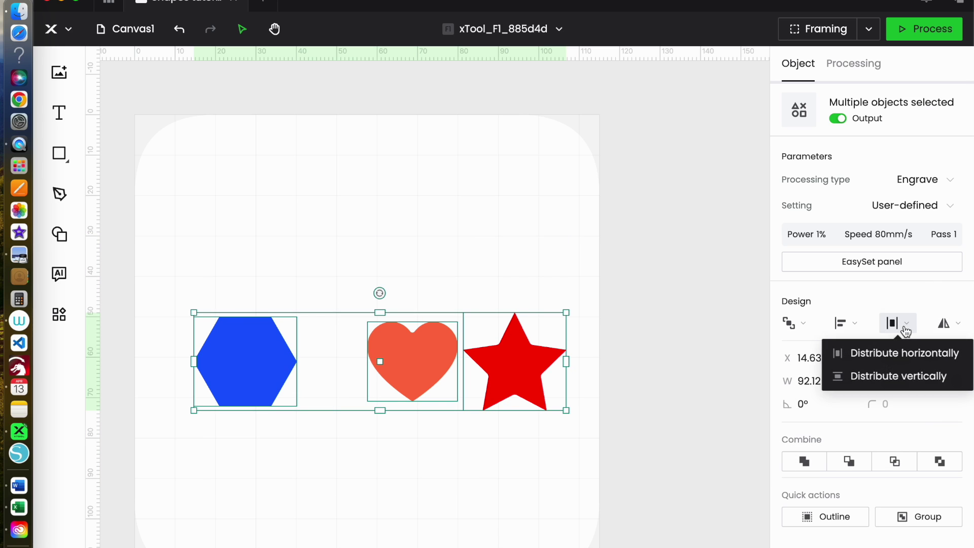
{"action": "left_click", "coordinate": [895, 361]}
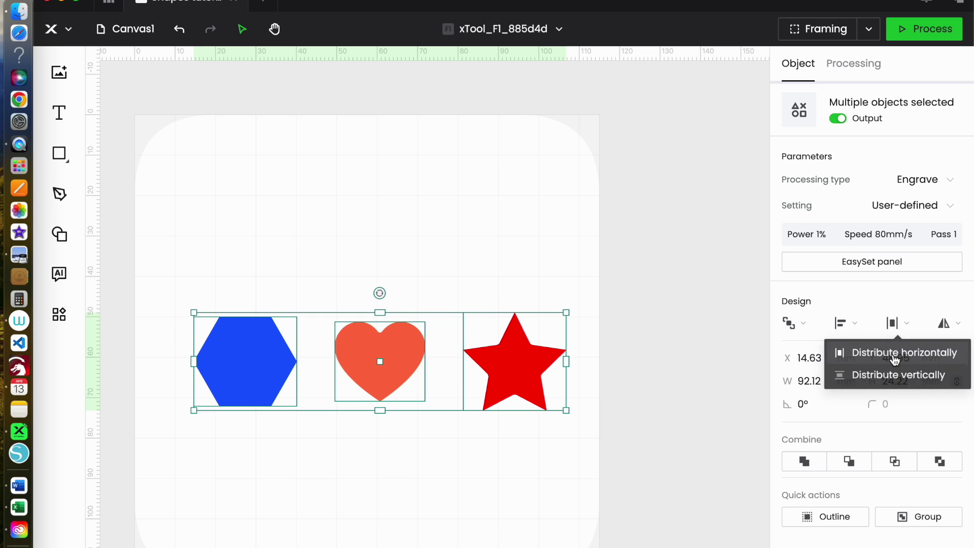
{"action": "left_click", "coordinate": [375, 513]}
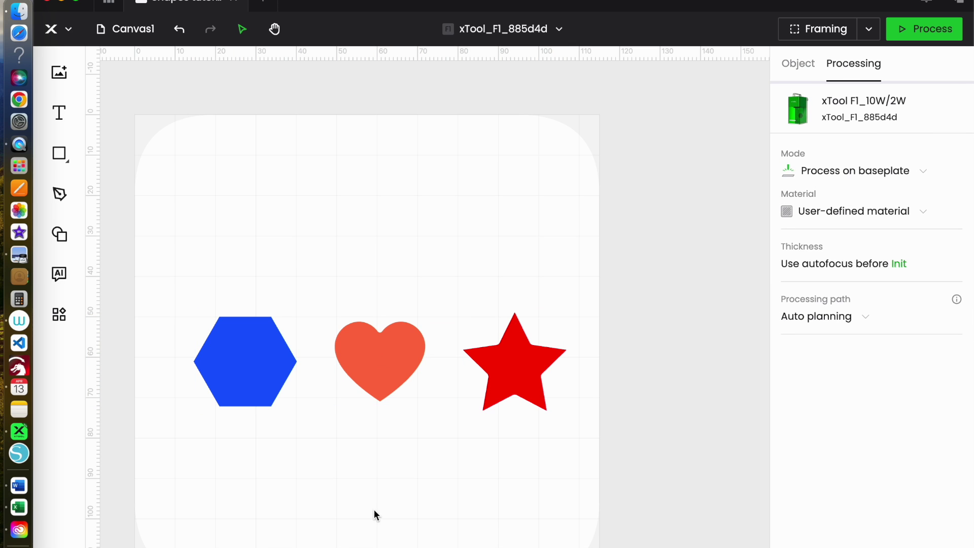
Move the hexagon above and the star below the heart, and align all three with Horizontal align center
{"action": "left_click_drag", "start_coordinate": [238, 353], "coordinate": [257, 246]}
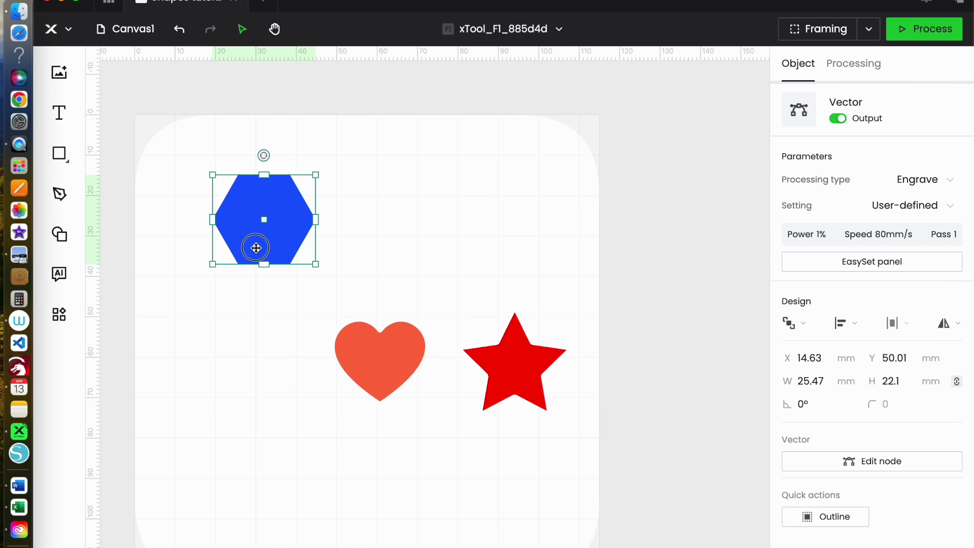
{"action": "left_click_drag", "start_coordinate": [502, 395], "coordinate": [458, 485]}
{"action": "left_click_drag", "start_coordinate": [163, 105], "coordinate": [569, 543]}
{"action": "left_click", "coordinate": [855, 323]}
{"action": "left_click", "coordinate": [837, 382]}
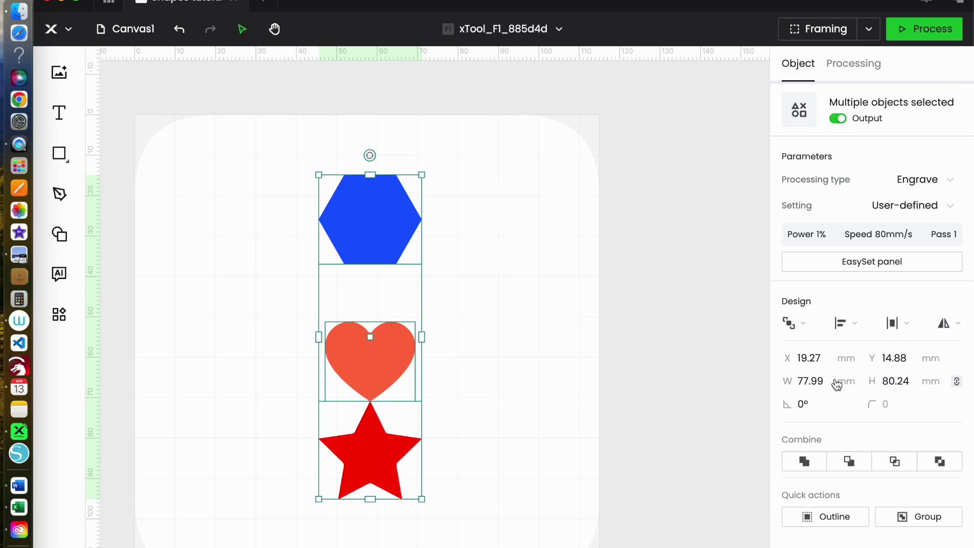
Distribute the stacked hexagon, heart and star vertically and clear the selection
{"action": "left_click", "coordinate": [906, 330]}
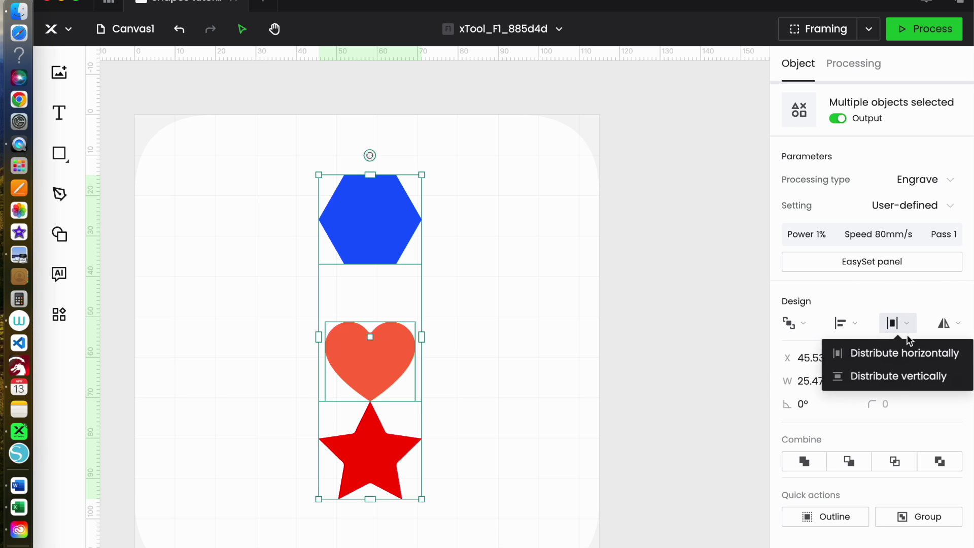
{"action": "left_click", "coordinate": [897, 381]}
{"action": "left_click", "coordinate": [247, 510]}
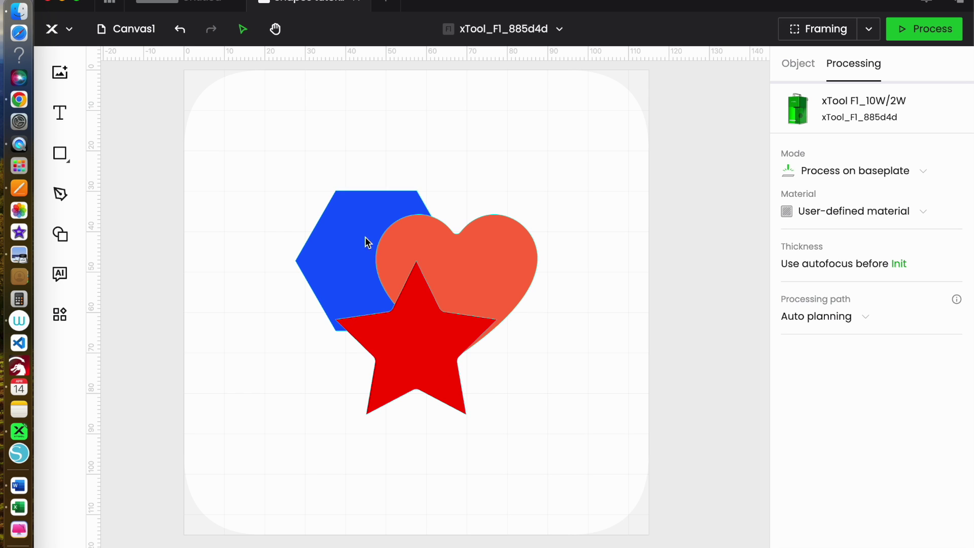
Select the overlapping hexagon, heart and star together and clear the selection
{"action": "left_click_drag", "start_coordinate": [254, 139], "coordinate": [576, 492]}
{"action": "mouse_move", "coordinate": [412, 334]}
{"action": "left_mouse_down"}
{"action": "mouse_move", "coordinate": [403, 331]}
{"action": "mouse_move", "coordinate": [430, 279]}
{"action": "mouse_move", "coordinate": [482, 267]}
{"action": "mouse_move", "coordinate": [503, 236]}
{"action": "mouse_move", "coordinate": [498, 394]}
{"action": "mouse_move", "coordinate": [402, 396]}
{"action": "mouse_move", "coordinate": [362, 311]}
{"action": "mouse_move", "coordinate": [365, 324]}
{"action": "mouse_move", "coordinate": [416, 325]}
{"action": "left_mouse_up"}
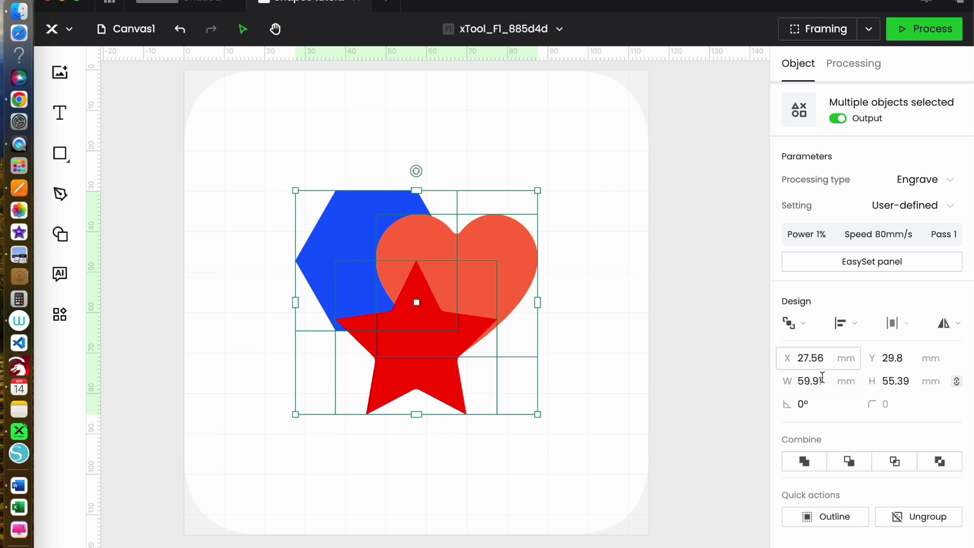
{"action": "left_click", "coordinate": [723, 354]}
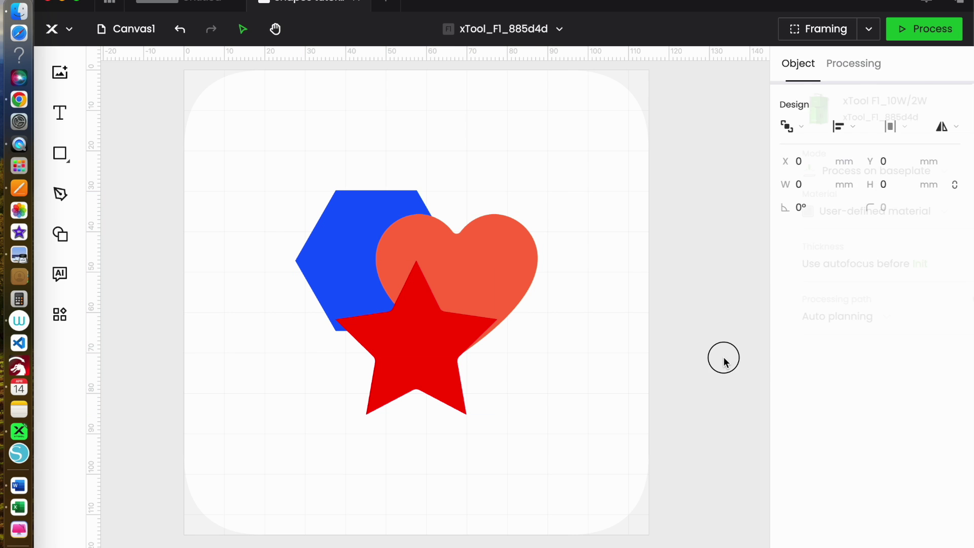
Select the grouped hexagon, heart and star and set their position to X 0 mm and Y 0 mm
{"action": "left_click", "coordinate": [444, 311]}
{"action": "left_click", "coordinate": [826, 358]}
{"action": "left_click_drag", "start_coordinate": [826, 359], "coordinate": [786, 355]}
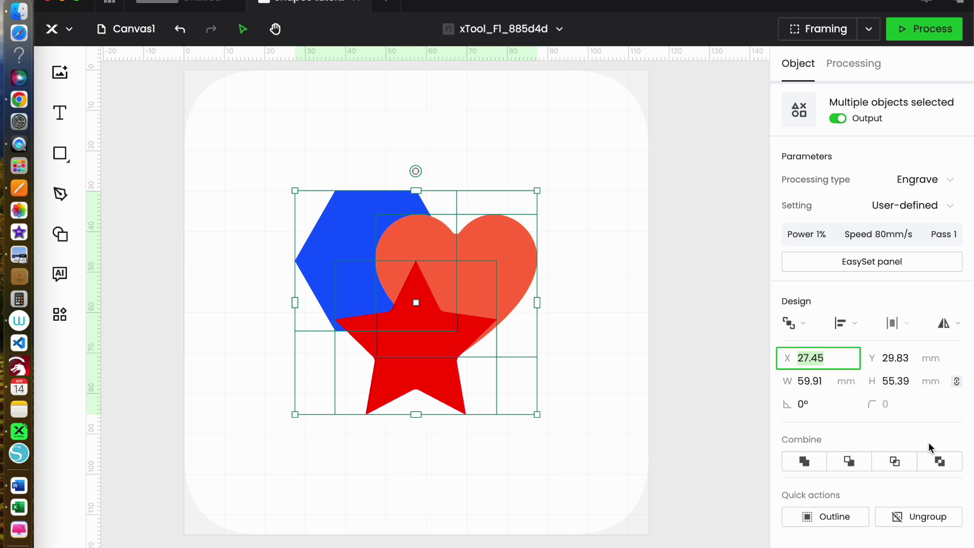
{"action": "type", "text": "0"}
{"action": "key", "text": "Return"}
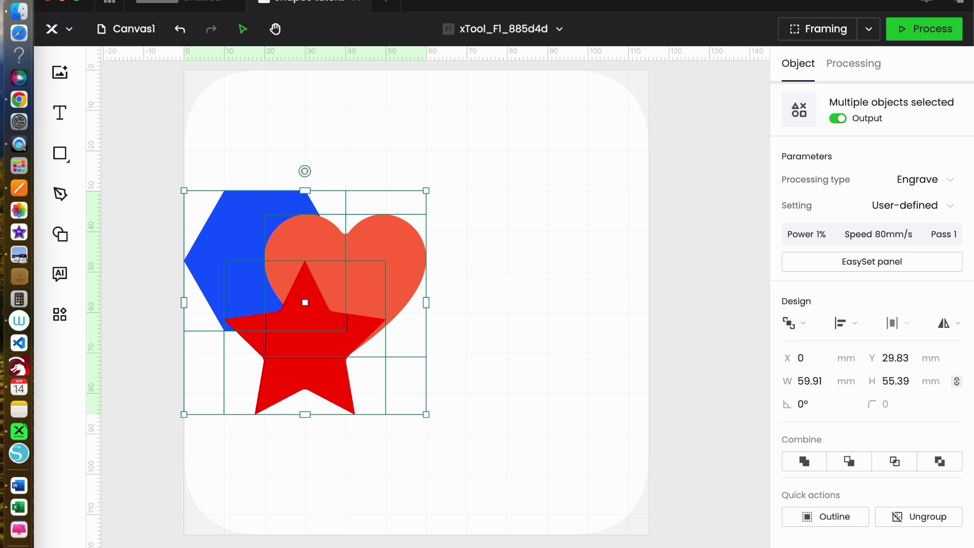
{"action": "left_click", "coordinate": [913, 358]}
{"action": "type", "text": "0"}
{"action": "key", "text": "Return"}
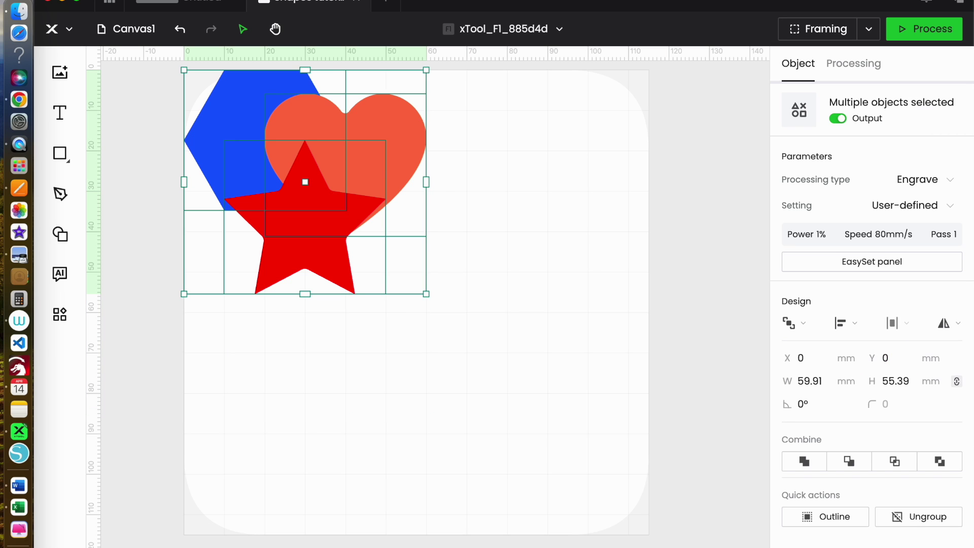
Position the grouped shapes at X 30 mm and Y 25 mm, and move them freehand to about X 27.5 mm
{"action": "left_click", "coordinate": [804, 358]}
{"action": "double_click", "coordinate": [802, 359]}
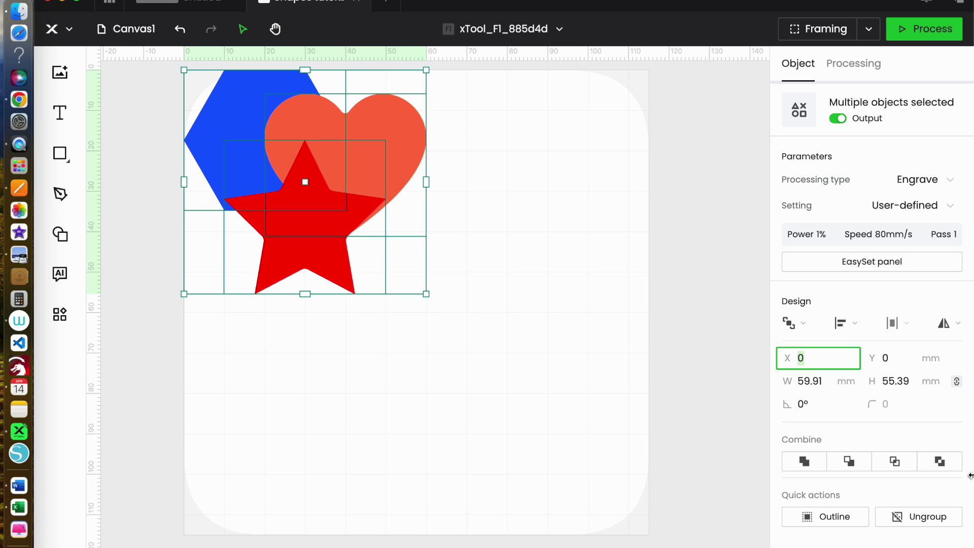
{"action": "type", "text": "3"}
{"action": "key", "text": "Return"}
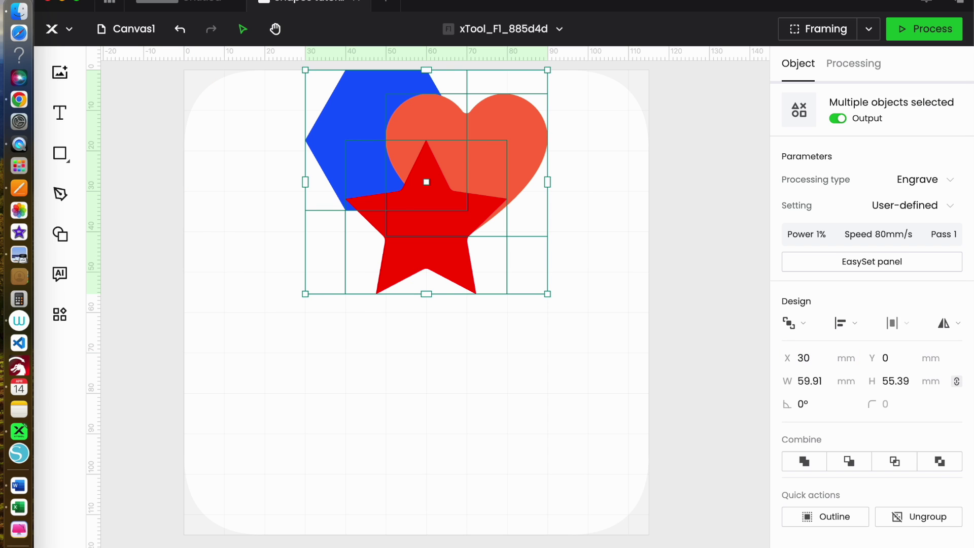
{"action": "double_click", "coordinate": [884, 359]}
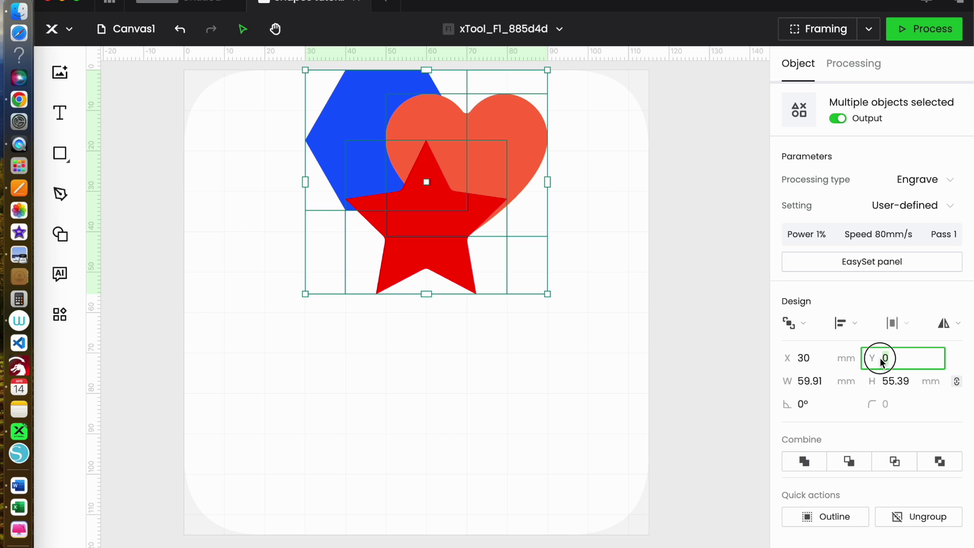
{"action": "type", "text": "25"}
{"action": "key", "text": "Return"}
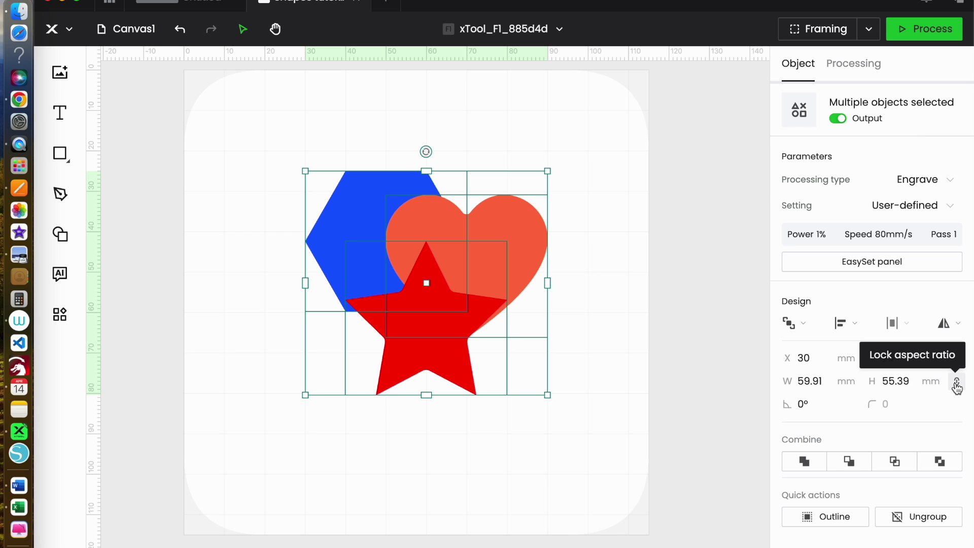
{"action": "left_click_drag", "start_coordinate": [509, 248], "coordinate": [492, 256]}
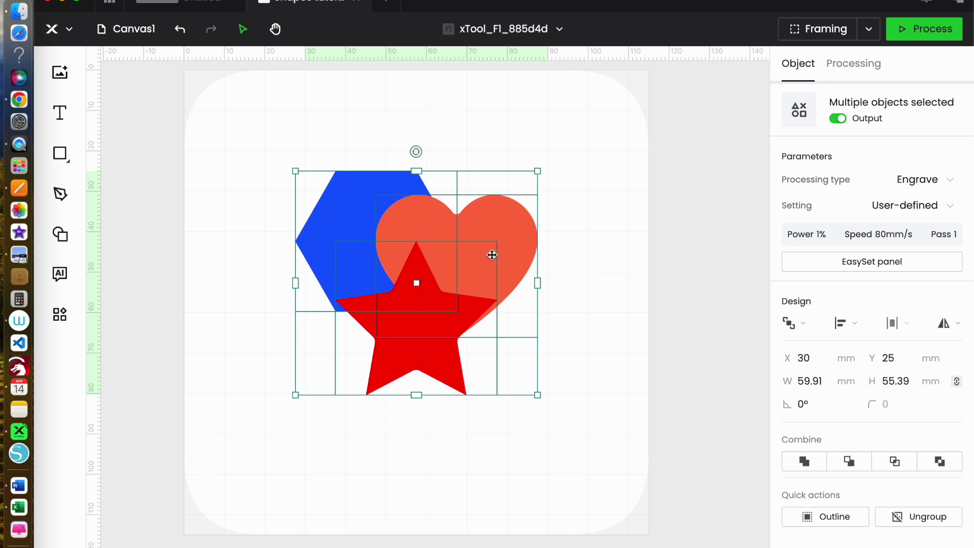
Enlarge the group proportionally to about 84 × 78 mm, and with the aspect ratio unlocked stretch it to about 113 mm wide
{"action": "left_click_drag", "start_coordinate": [538, 396], "coordinate": [624, 488]}
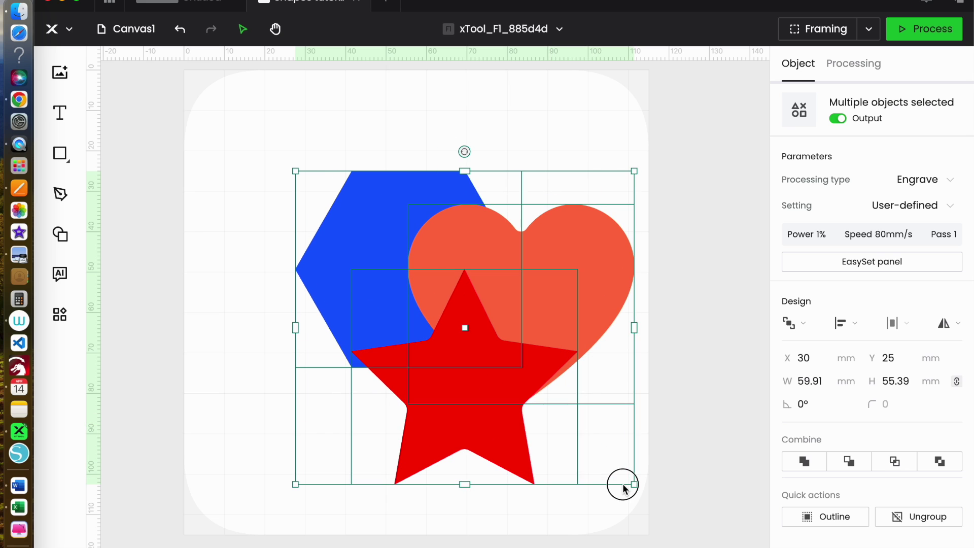
{"action": "left_click", "coordinate": [957, 382]}
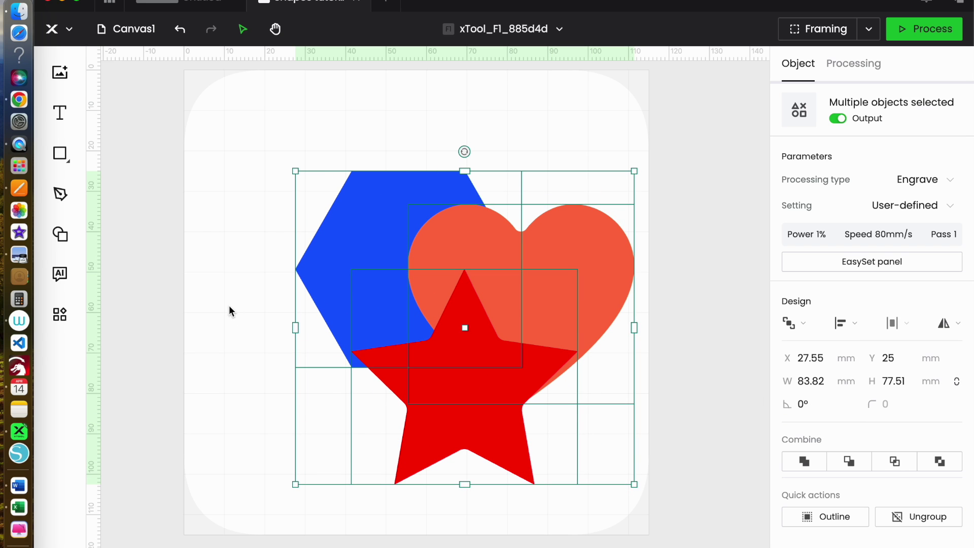
{"action": "left_click_drag", "start_coordinate": [295, 327], "coordinate": [176, 327]}
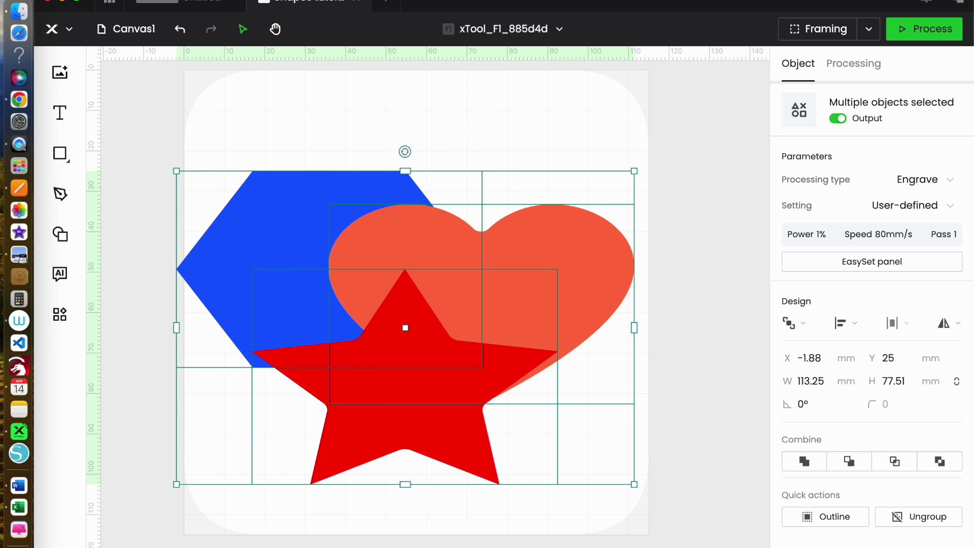
Undo the horizontal stretch and the enlargement, and reselect the grouped shapes
{"action": "left_click", "coordinate": [181, 30]}
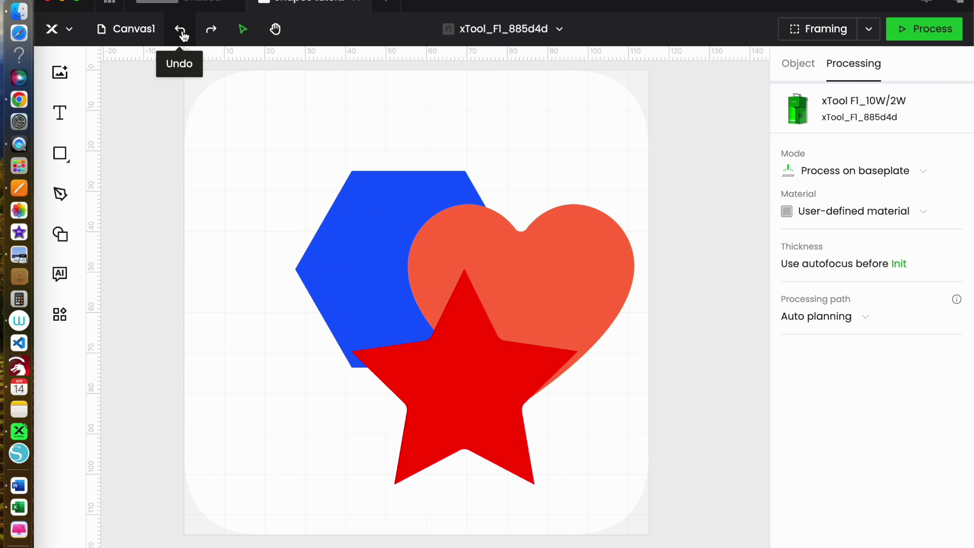
{"action": "left_click", "coordinate": [181, 32]}
{"action": "key", "text": "super+shift+z"}
{"action": "left_click", "coordinate": [419, 279]}
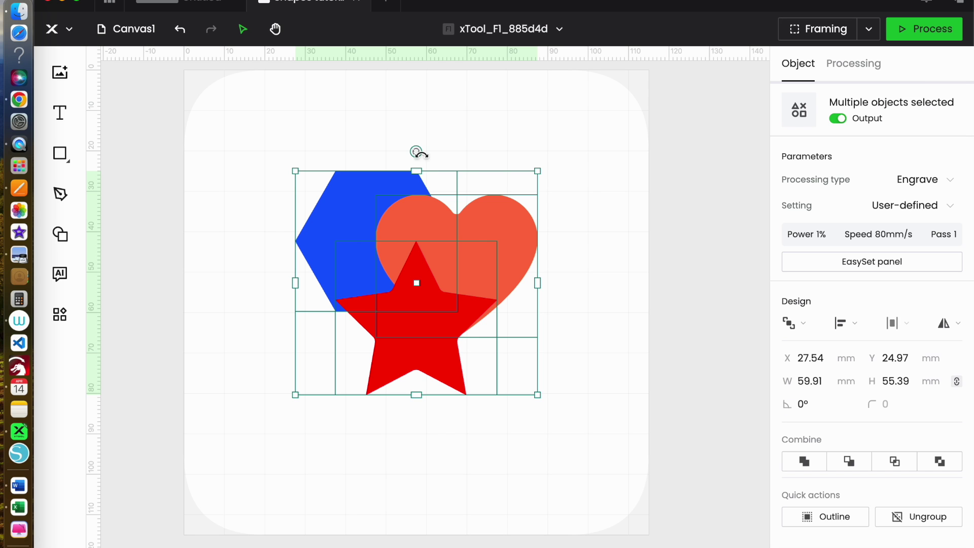
Set the rotation of the grouped shapes to 30°
{"action": "mouse_move", "coordinate": [417, 152]}
{"action": "left_mouse_down"}
{"action": "mouse_move", "coordinate": [458, 161]}
{"action": "mouse_move", "coordinate": [477, 185]}
{"action": "mouse_move", "coordinate": [447, 156]}
{"action": "mouse_move", "coordinate": [417, 154]}
{"action": "mouse_move", "coordinate": [387, 152]}
{"action": "mouse_move", "coordinate": [332, 174]}
{"action": "mouse_move", "coordinate": [415, 151]}
{"action": "left_mouse_up"}
{"action": "left_click", "coordinate": [814, 405]}
{"action": "double_click", "coordinate": [800, 404]}
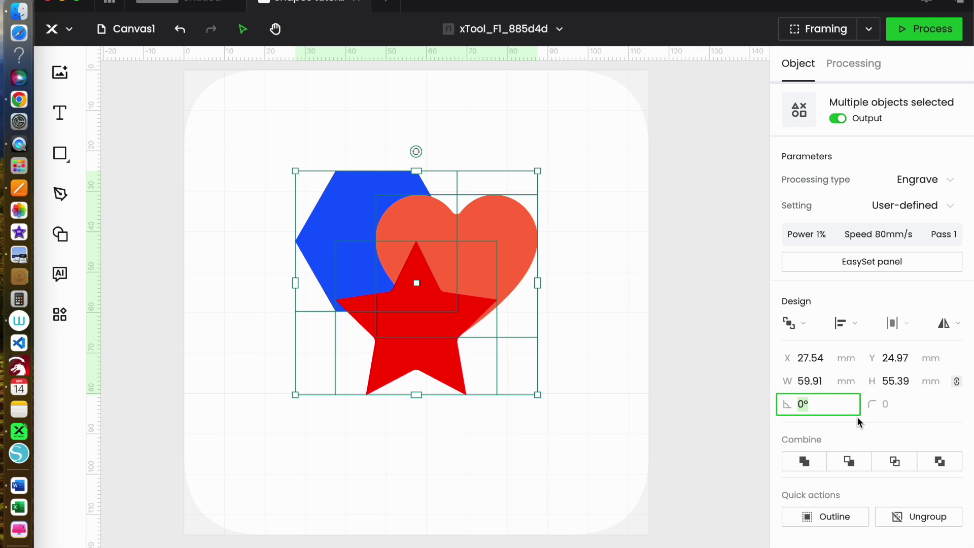
{"action": "type", "text": "30"}
{"action": "key", "text": "Return"}
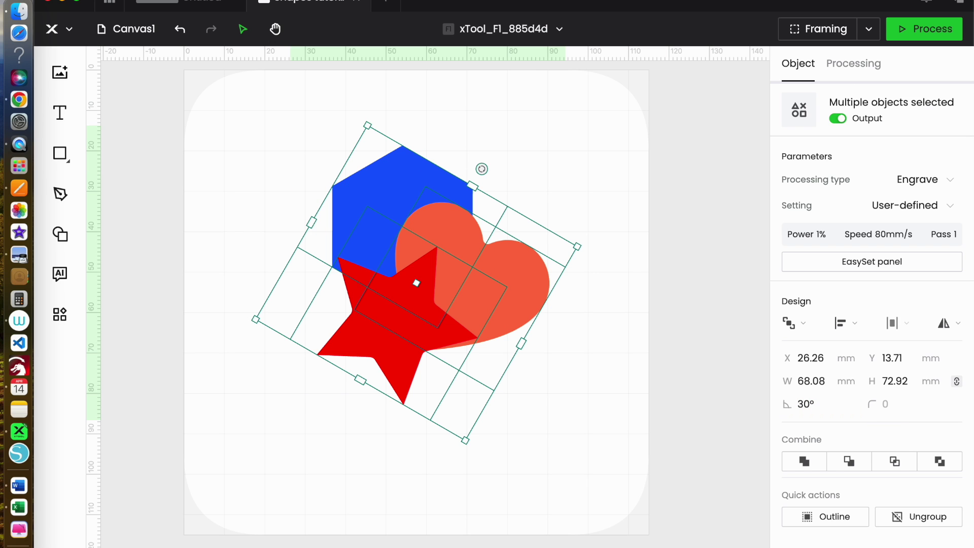
Change the rotation of the grouped shapes to 45° and after that to 180°
{"action": "left_click", "coordinate": [795, 409]}
{"action": "double_click", "coordinate": [794, 409]}
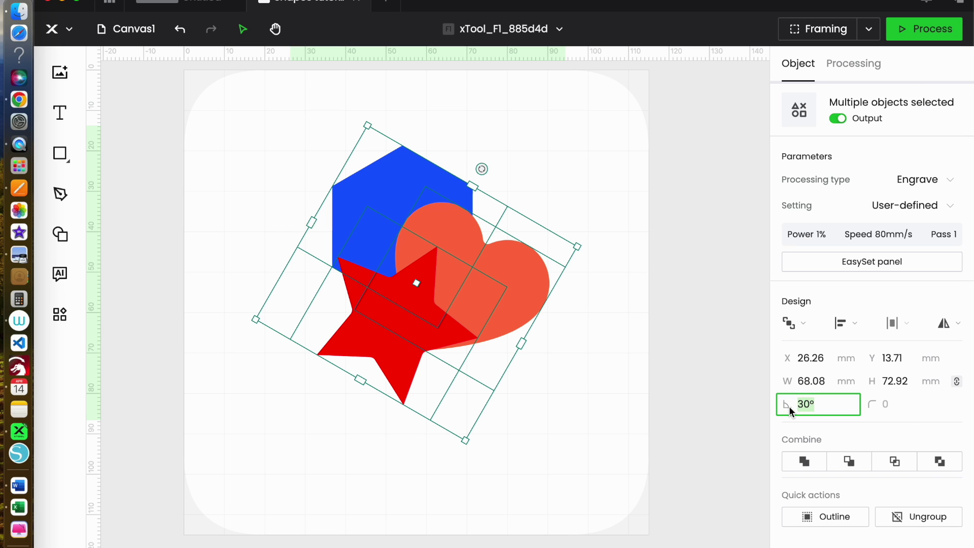
{"action": "type", "text": "45"}
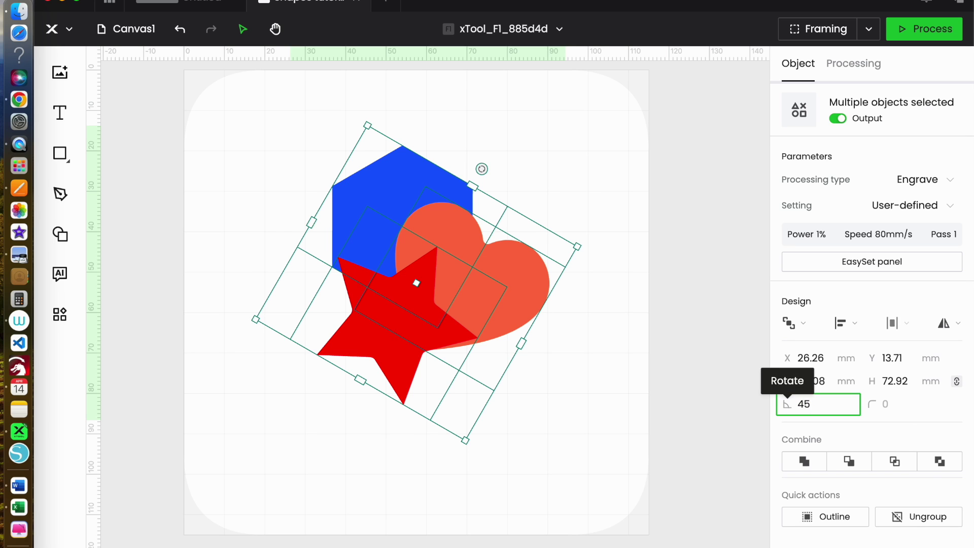
{"action": "key", "text": "Return"}
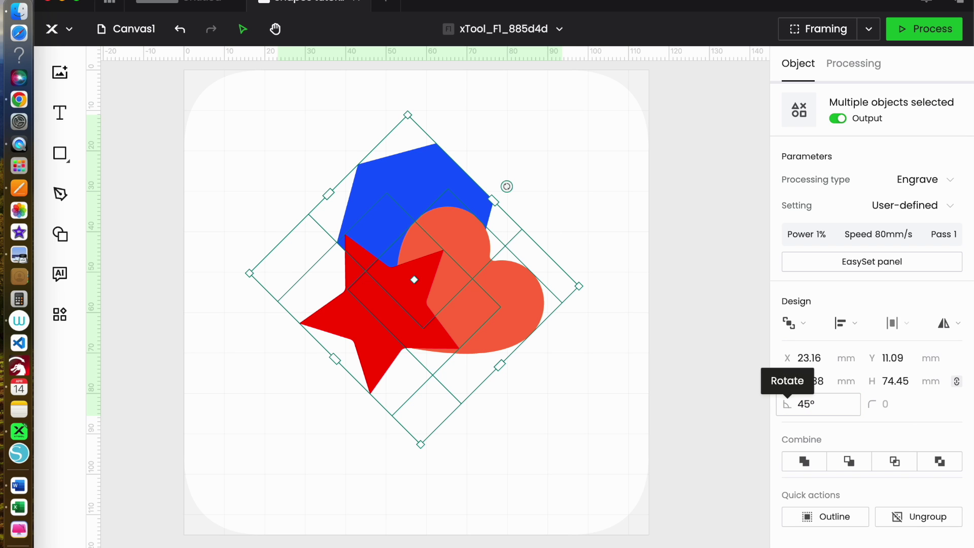
{"action": "left_click", "coordinate": [790, 404]}
{"action": "type", "text": "18"}
{"action": "key", "text": "Return"}
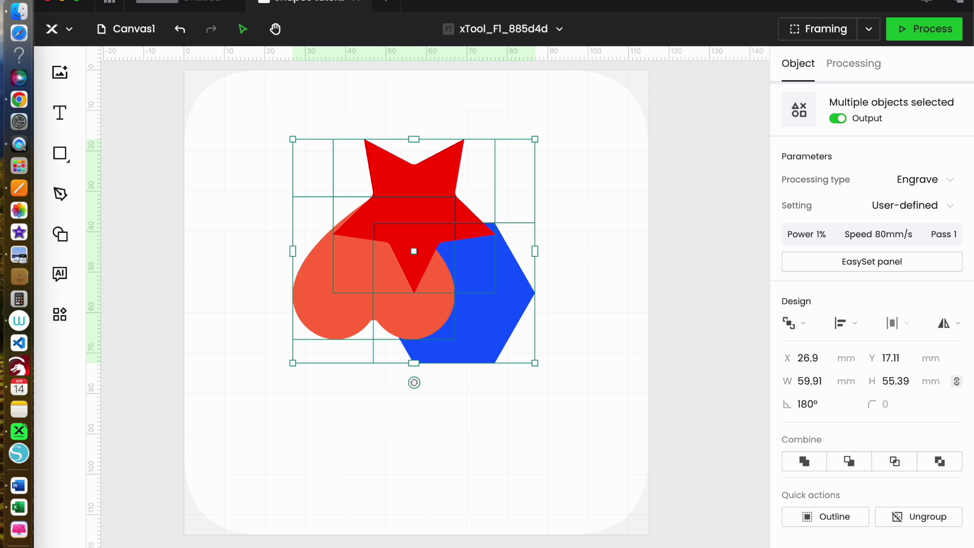
Undo the rotations of the grouped shapes
{"action": "left_click", "coordinate": [180, 31]}
{"action": "left_click", "coordinate": [180, 30]}
{"action": "left_click", "coordinate": [180, 30]}
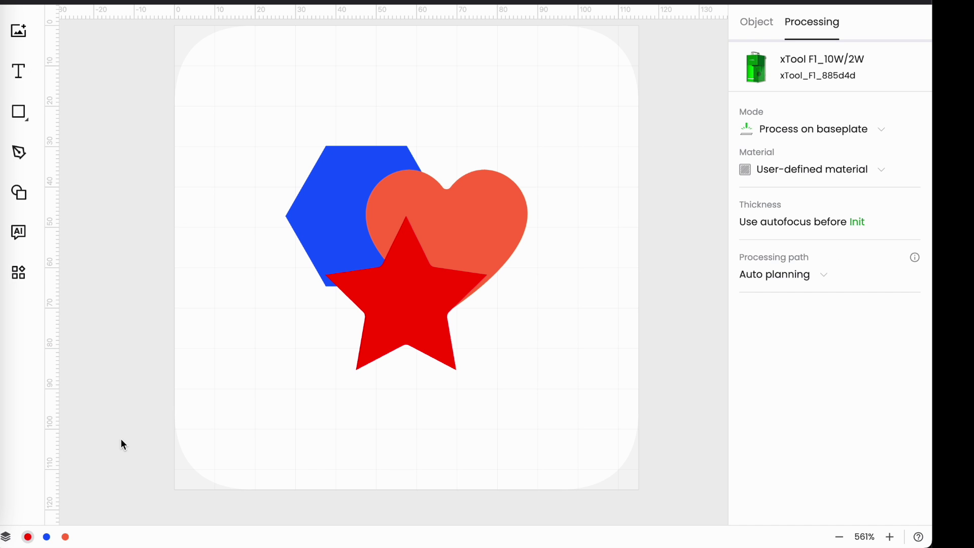
Select the star, hexagon and heart one by one through their Red, Blue and Orange layers, and show the layer and object lists
{"action": "left_click", "coordinate": [27, 537]}
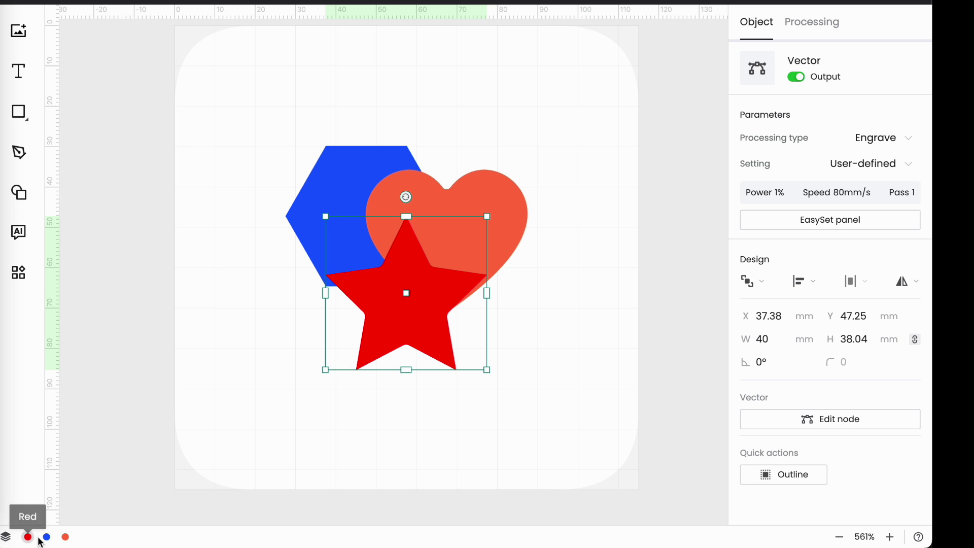
{"action": "left_click", "coordinate": [46, 537]}
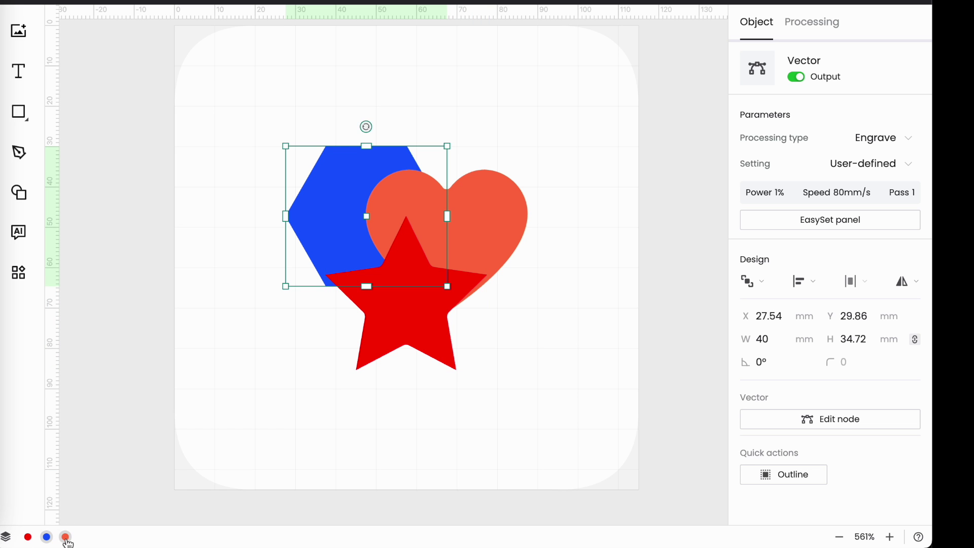
{"action": "left_click", "coordinate": [66, 537]}
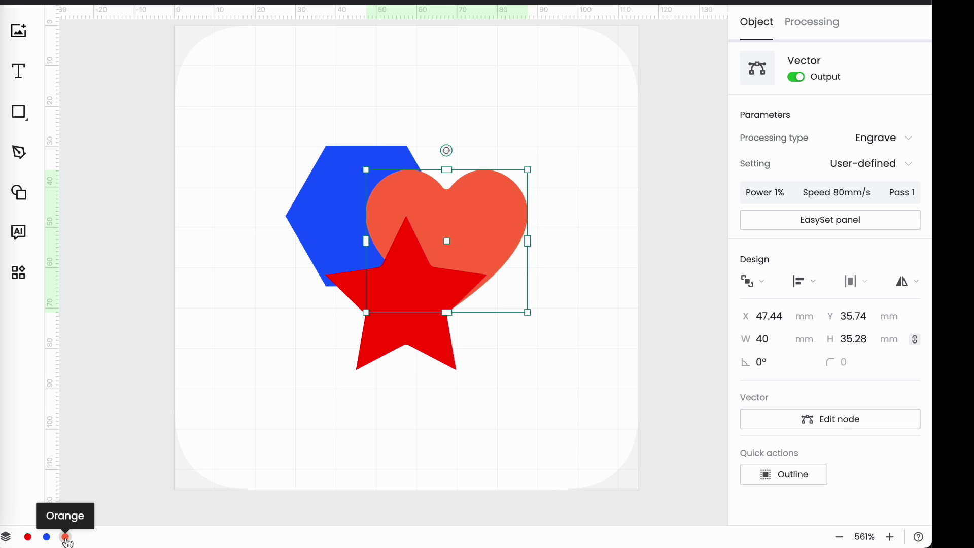
{"action": "left_click", "coordinate": [7, 537]}
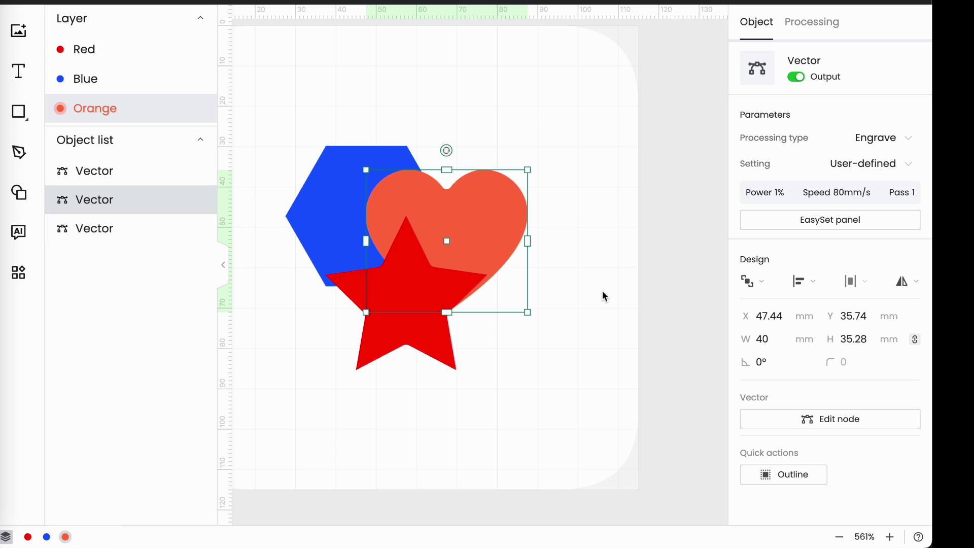
Reorder the object list so the orange heart is at the front and the blue hexagon lies above the red star
{"action": "left_click", "coordinate": [108, 204]}
{"action": "left_click_drag", "start_coordinate": [108, 204], "coordinate": [108, 159]}
{"action": "left_click", "coordinate": [86, 204]}
{"action": "left_click_drag", "start_coordinate": [86, 204], "coordinate": [93, 157]}
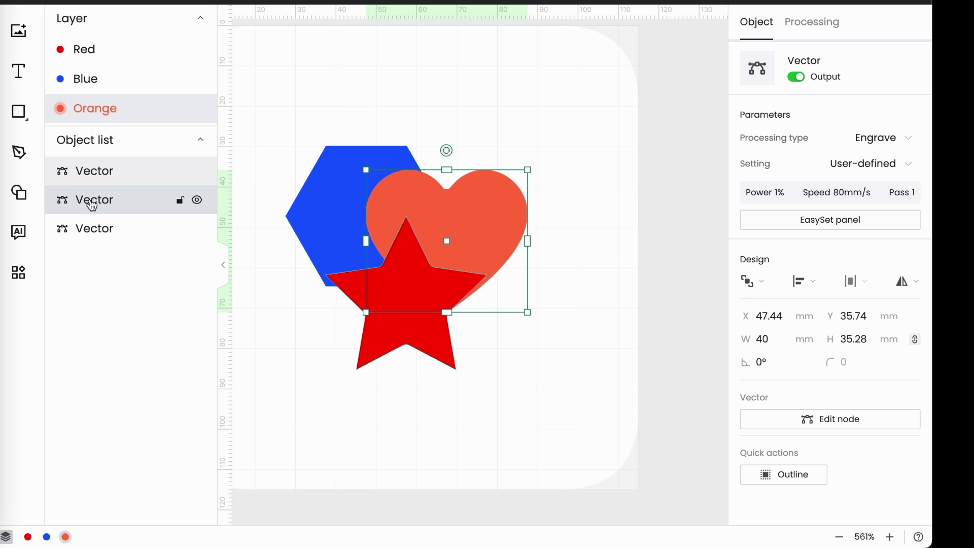
{"action": "left_click_drag", "start_coordinate": [91, 208], "coordinate": [131, 168]}
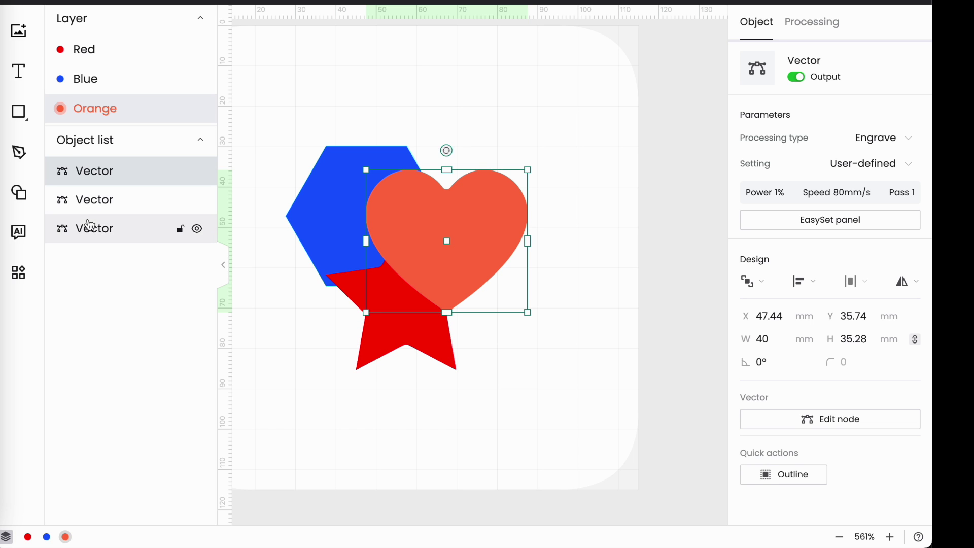
{"action": "left_click_drag", "start_coordinate": [92, 228], "coordinate": [96, 197]}
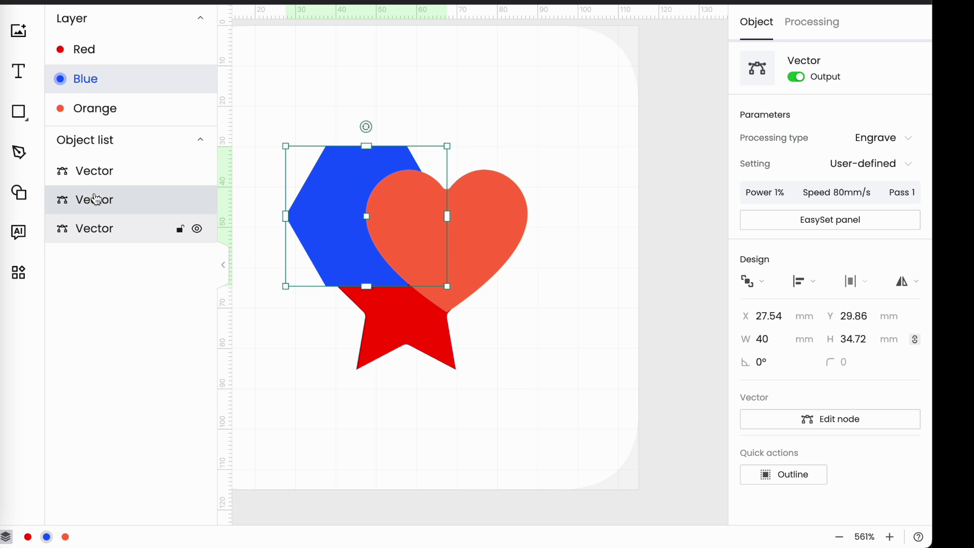
{"action": "left_click_drag", "start_coordinate": [92, 227], "coordinate": [87, 252]}
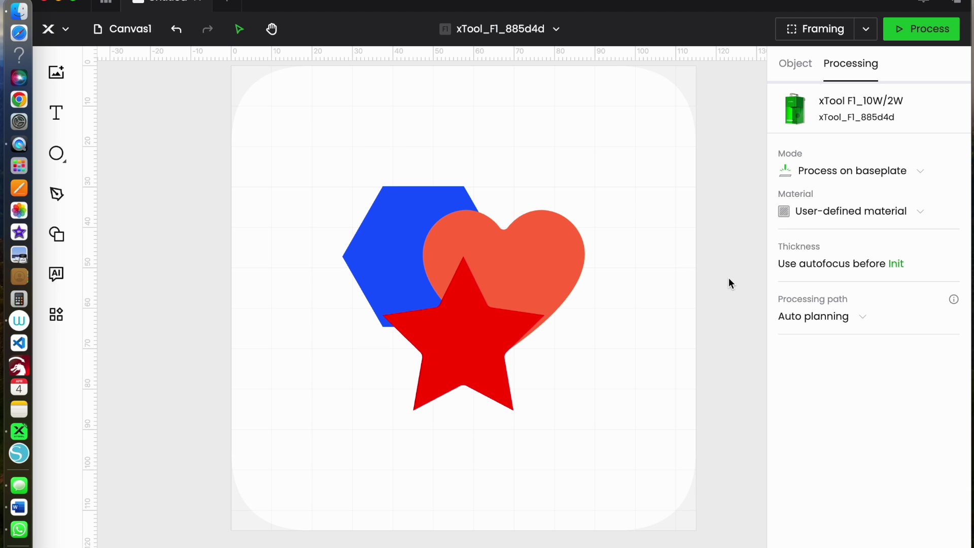
Select the overlapping hexagon, heart and star together and group them
{"action": "left_click_drag", "start_coordinate": [309, 110], "coordinate": [634, 482]}
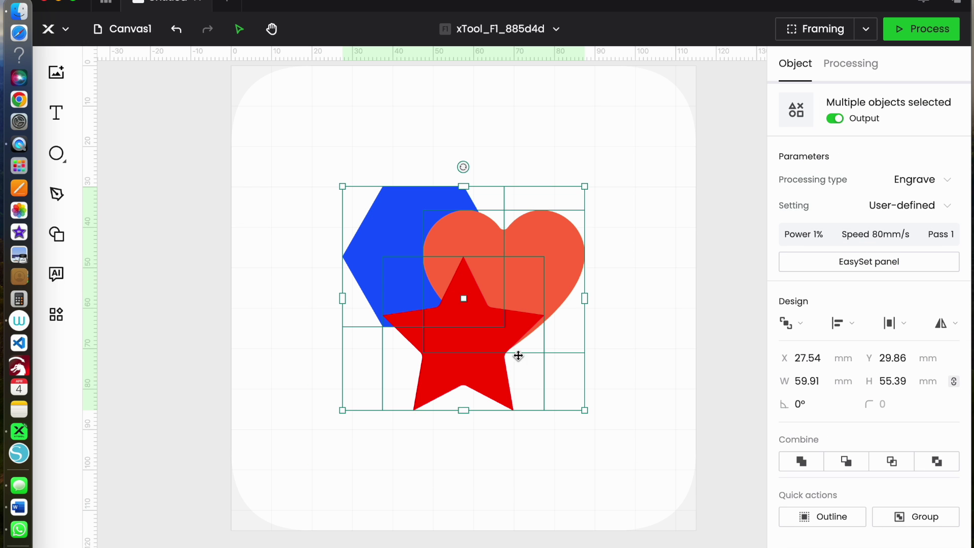
{"action": "right_click", "coordinate": [482, 311]}
{"action": "left_click", "coordinate": [516, 278]}
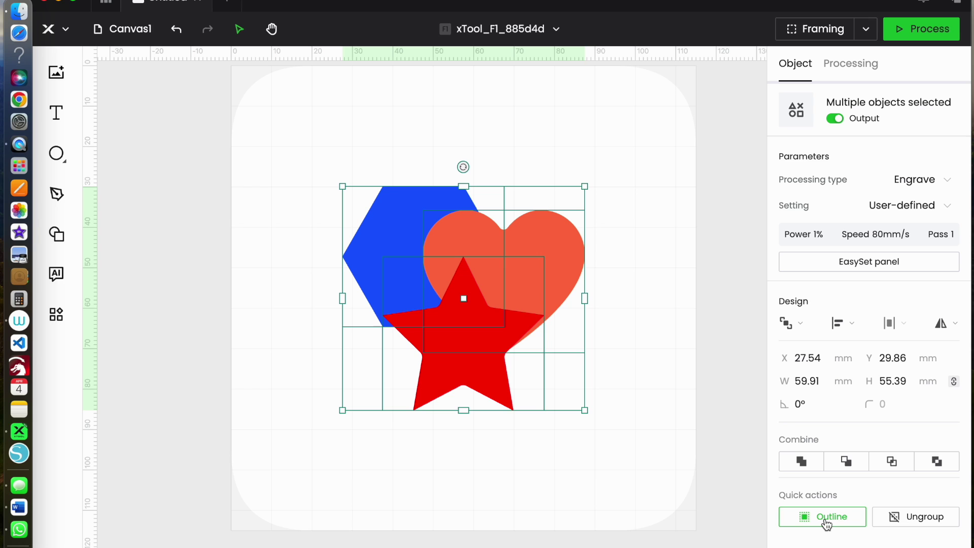
Start an Outline around the grouped shapes and raise its offset distance to 2.7 mm
{"action": "left_click", "coordinate": [826, 521]}
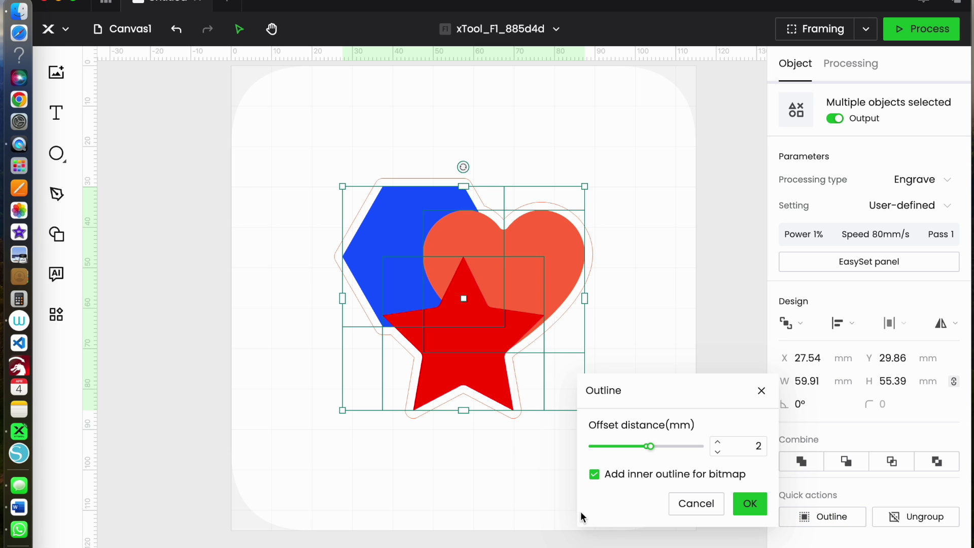
{"action": "left_click", "coordinate": [763, 450]}
{"action": "left_click", "coordinate": [539, 429]}
{"action": "left_click", "coordinate": [759, 446]}
{"action": "key", "text": "BackSpace"}
{"action": "type", "text": "1"}
{"action": "left_click", "coordinate": [718, 442]}
{"action": "left_click", "coordinate": [717, 443]}
{"action": "left_click", "coordinate": [718, 443]}
{"action": "left_click", "coordinate": [717, 443]}
{"action": "left_click", "coordinate": [717, 443]}
{"action": "left_click", "coordinate": [717, 442]}
{"action": "left_click", "coordinate": [717, 443]}
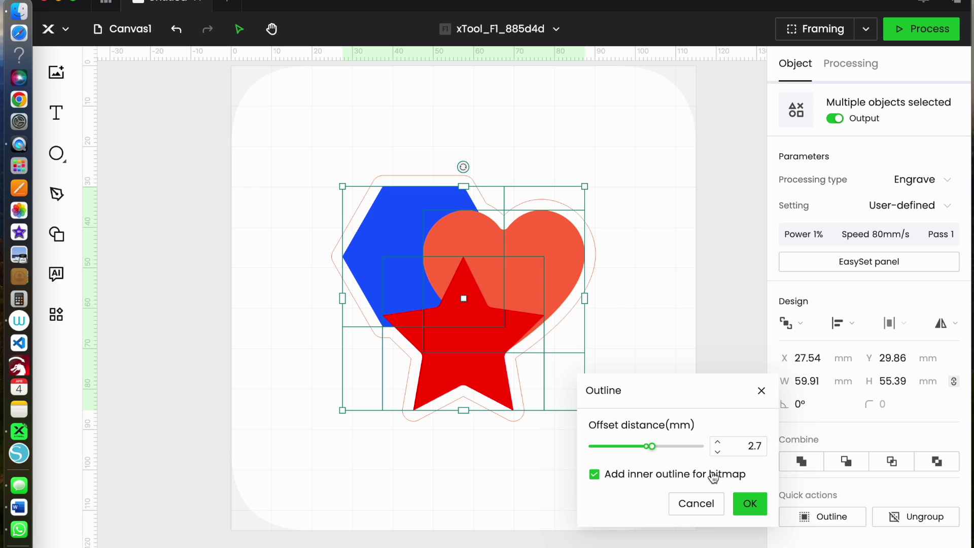
Lower the outline's offset distance to 2 mm
{"action": "left_click", "coordinate": [718, 452]}
{"action": "left_click", "coordinate": [719, 453]}
{"action": "left_click", "coordinate": [720, 453]}
{"action": "left_click", "coordinate": [719, 453]}
{"action": "left_click", "coordinate": [719, 453]}
{"action": "left_click", "coordinate": [719, 453]}
{"action": "left_click", "coordinate": [719, 452]}
{"action": "key", "text": "Return"}
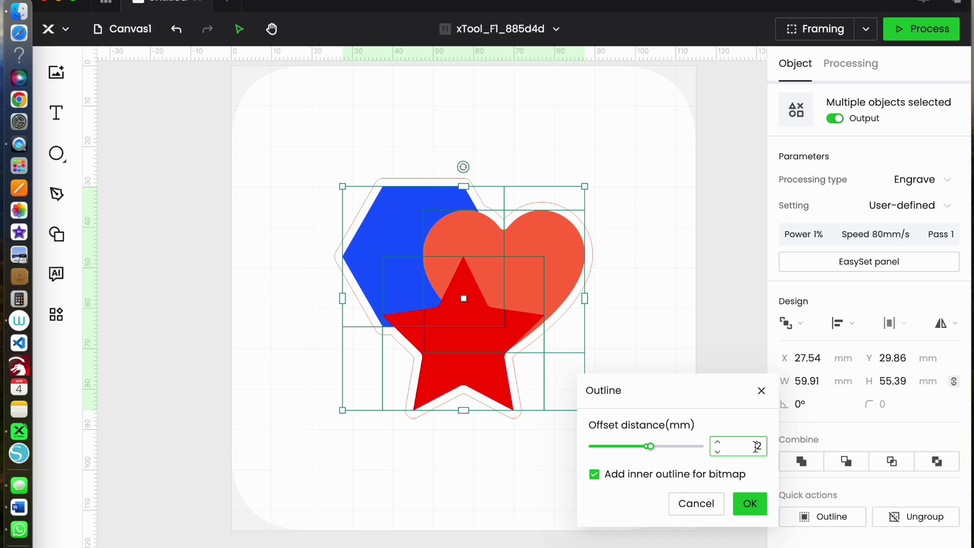
Set the outline's offset distance to -2 mm so that it runs inside the shapes
{"action": "double_click", "coordinate": [757, 446]}
{"action": "type", "text": "-2"}
{"action": "key", "text": "Return"}
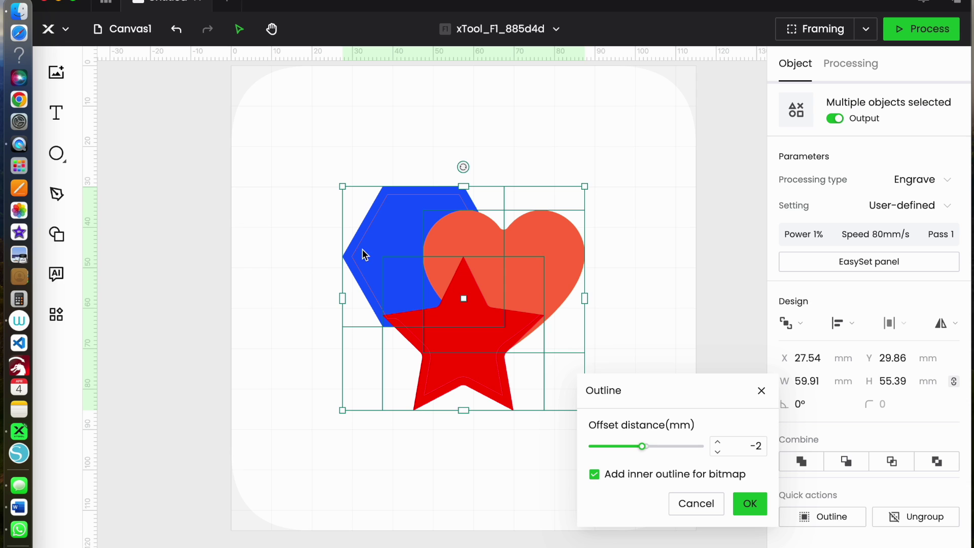
Set the outline's offset distance to 2 mm and create the outline around the grouped shapes
{"action": "double_click", "coordinate": [752, 446]}
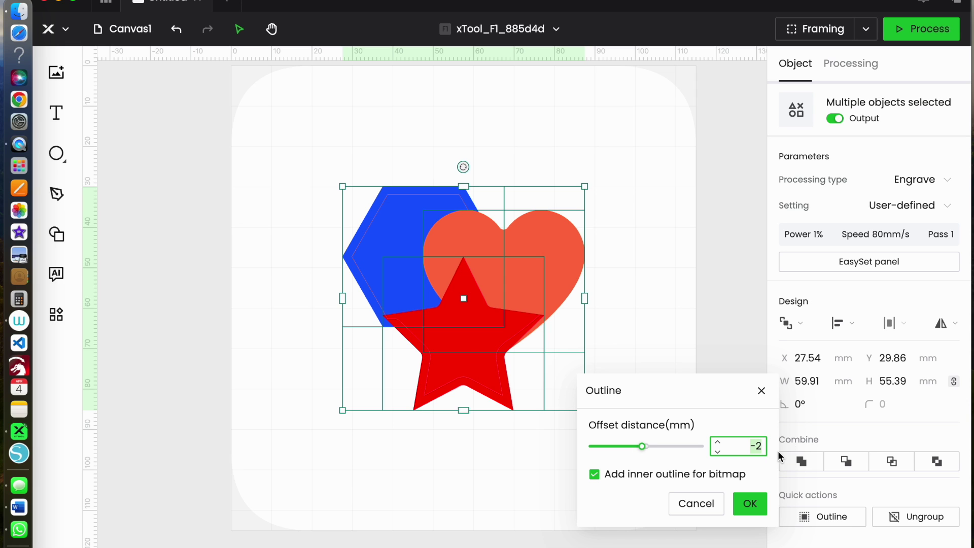
{"action": "type", "text": "2"}
{"action": "left_click", "coordinate": [747, 507]}
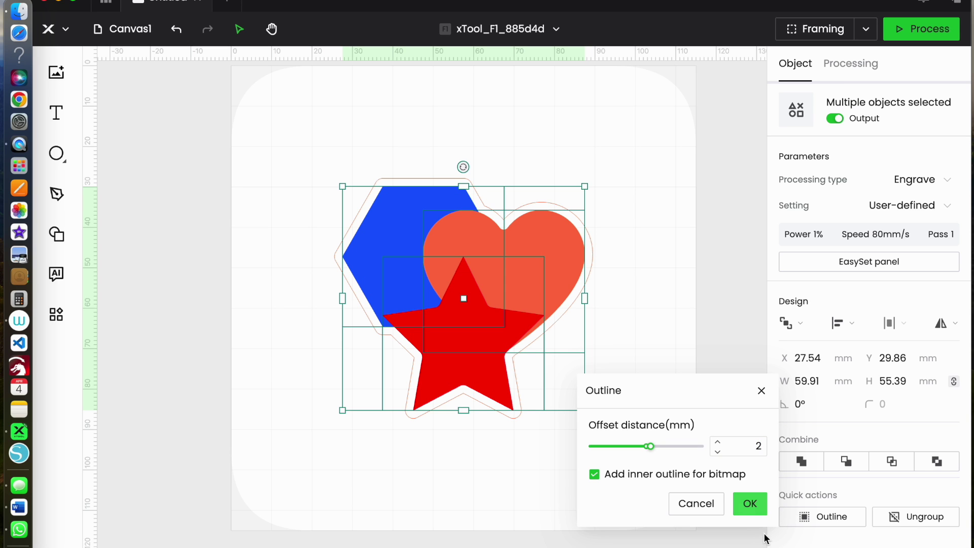
{"action": "left_click", "coordinate": [751, 510]}
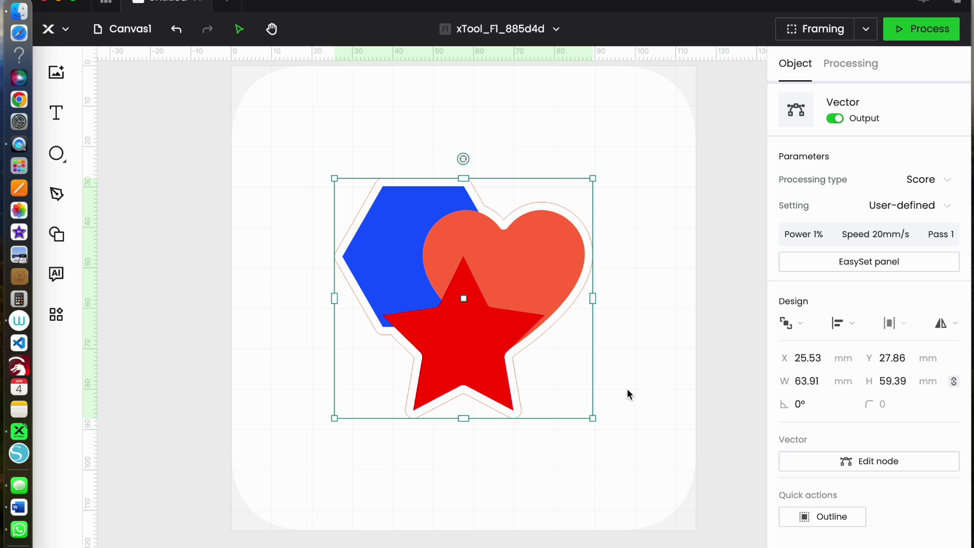
Recolour the new outline light blue and change its processing type to Engrave
{"action": "right_click", "coordinate": [563, 308]}
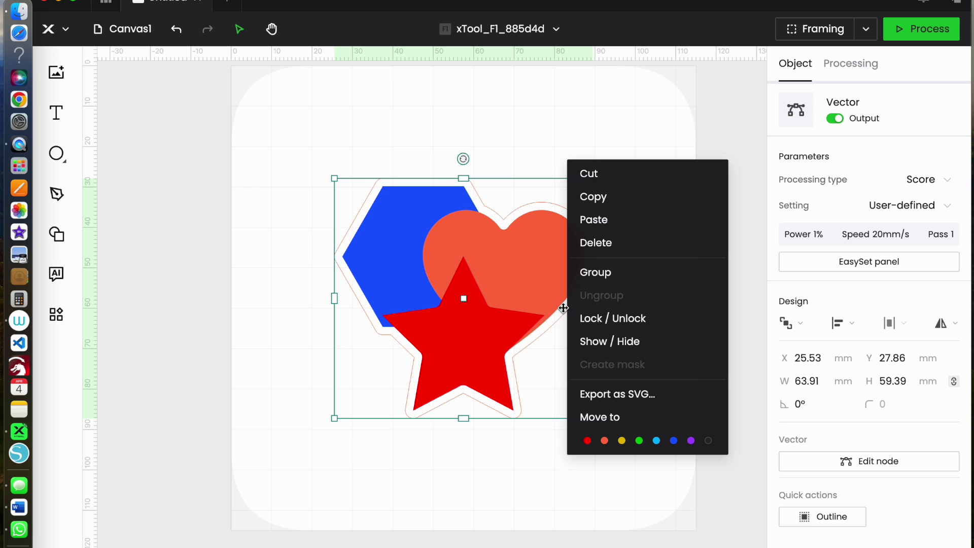
{"action": "left_click", "coordinate": [656, 441]}
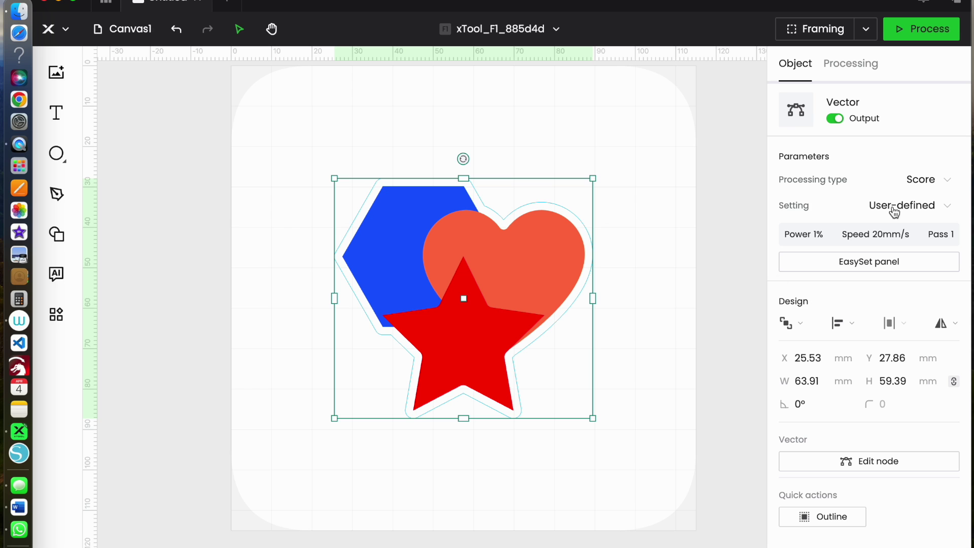
{"action": "left_click", "coordinate": [947, 183]}
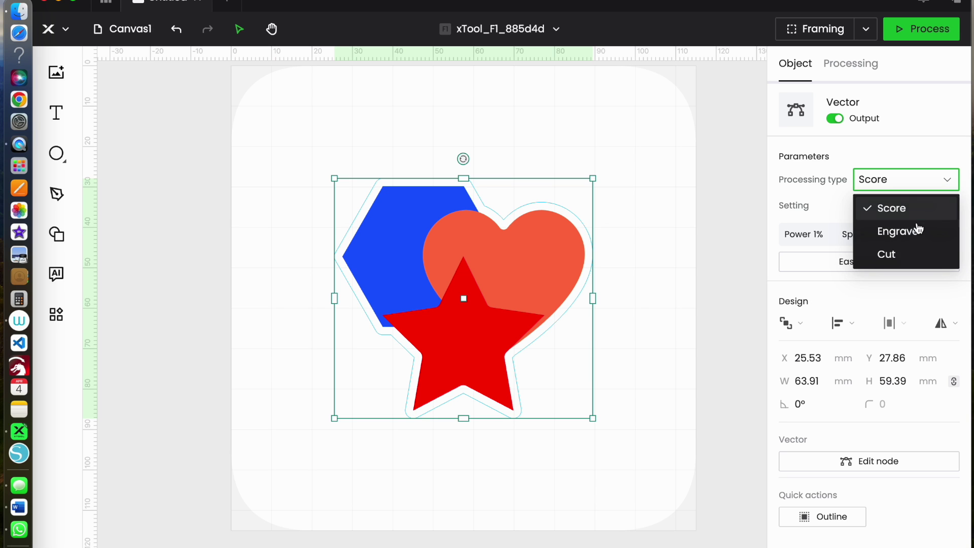
{"action": "left_click", "coordinate": [915, 234]}
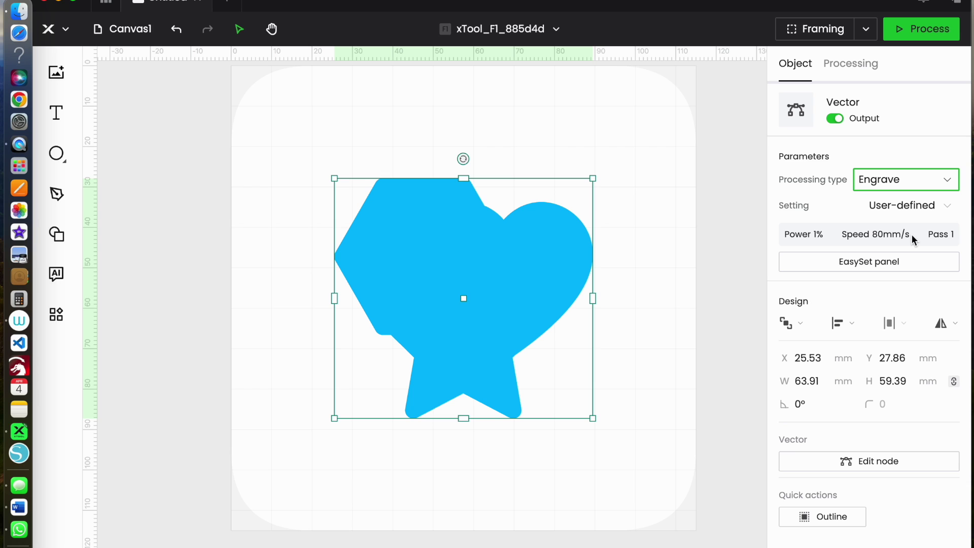
Send the light blue outline shape to the back and select it together with the hexagon, heart and star
{"action": "left_click", "coordinate": [801, 326]}
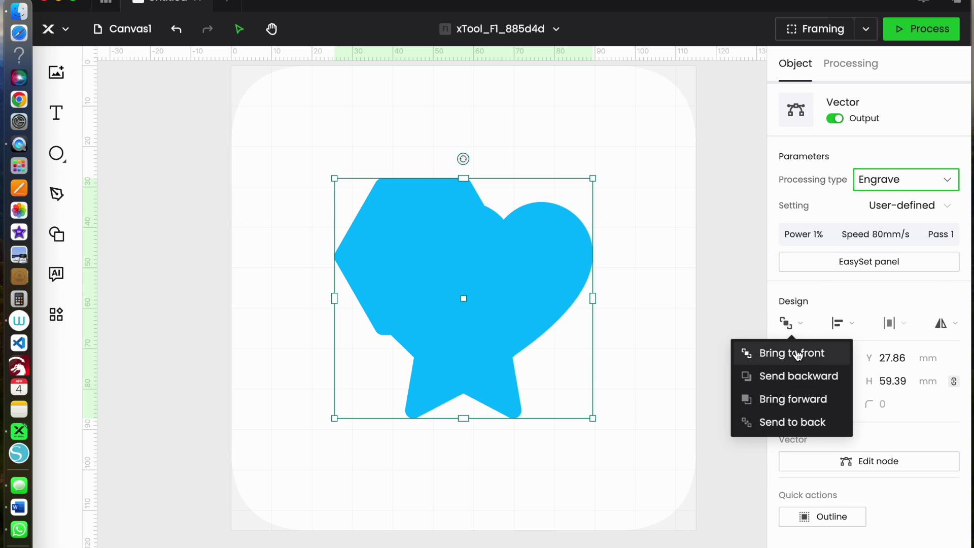
{"action": "left_click", "coordinate": [782, 423]}
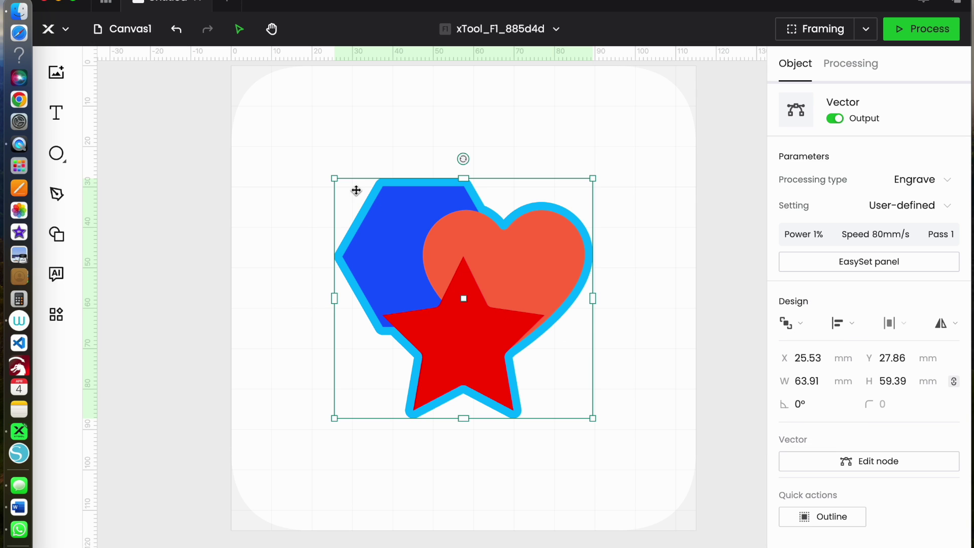
{"action": "left_click_drag", "start_coordinate": [314, 149], "coordinate": [670, 531]}
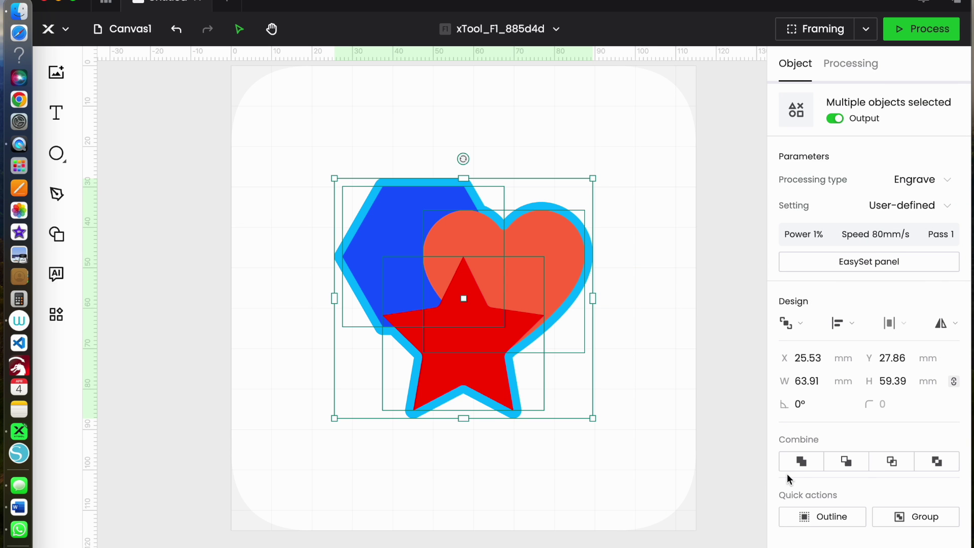
{"action": "left_click", "coordinate": [848, 468]}
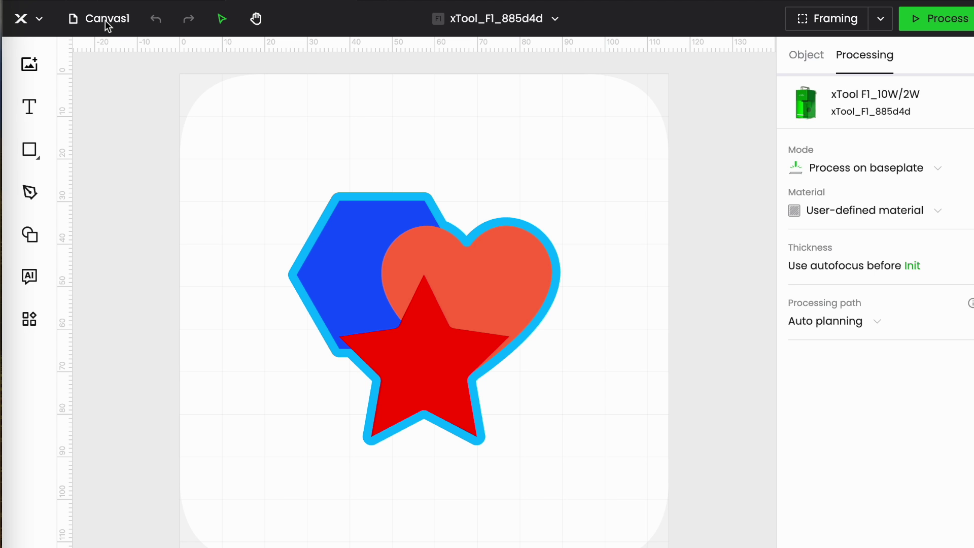
Add a second canvas to the project and rename it Extra
{"action": "left_click", "coordinate": [117, 24]}
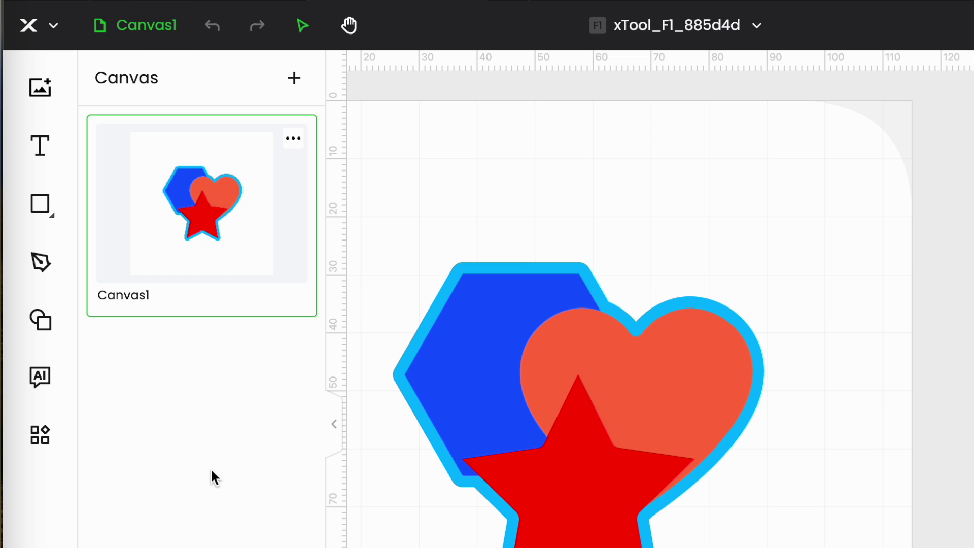
{"action": "left_click", "coordinate": [296, 83]}
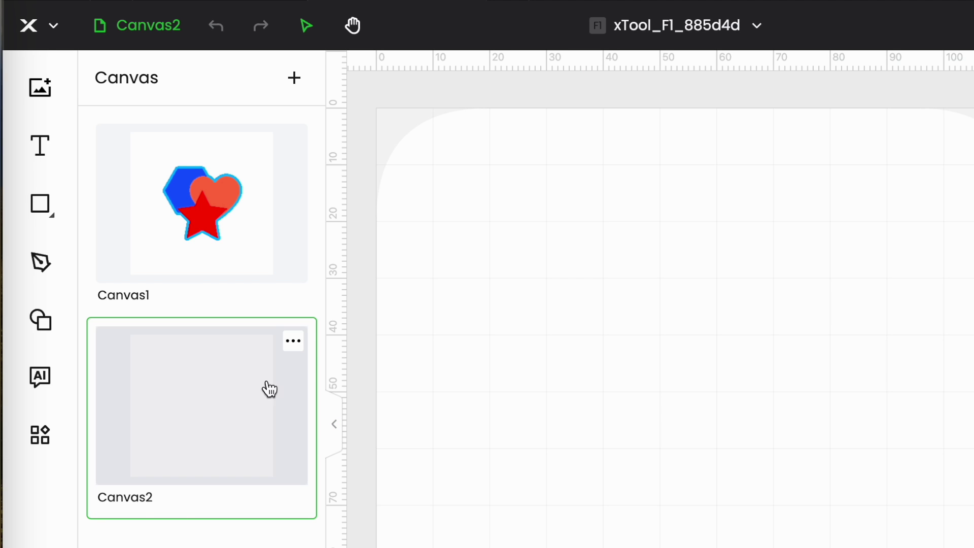
{"action": "left_click", "coordinate": [294, 342]}
{"action": "left_click", "coordinate": [308, 384]}
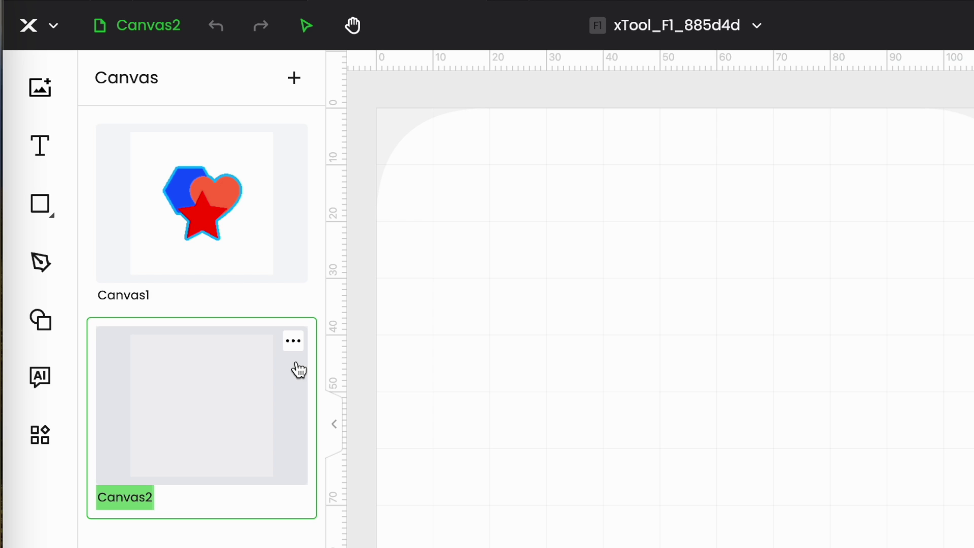
{"action": "type", "text": "Exr"}
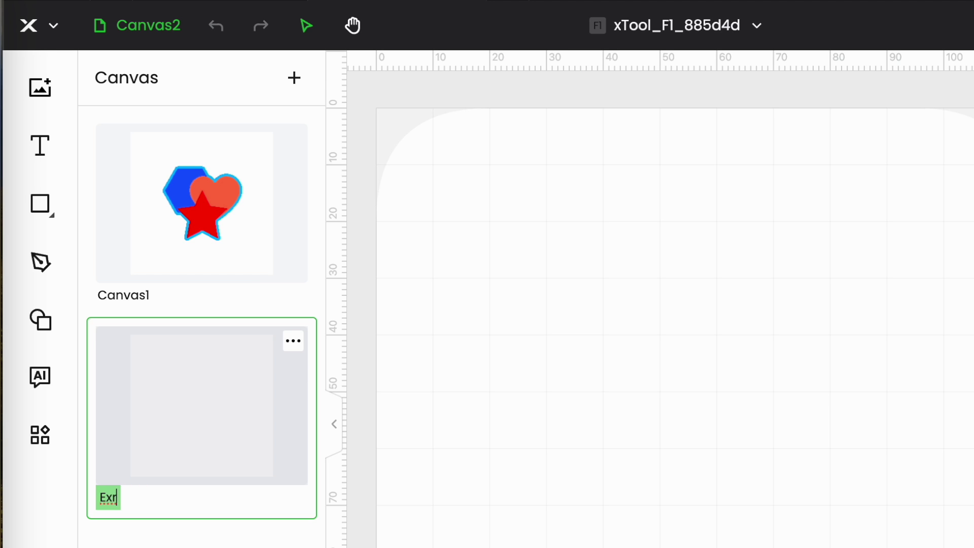
{"action": "key", "text": "BackSpace"}
{"action": "type", "text": "tra"}
{"action": "key", "text": "Return"}
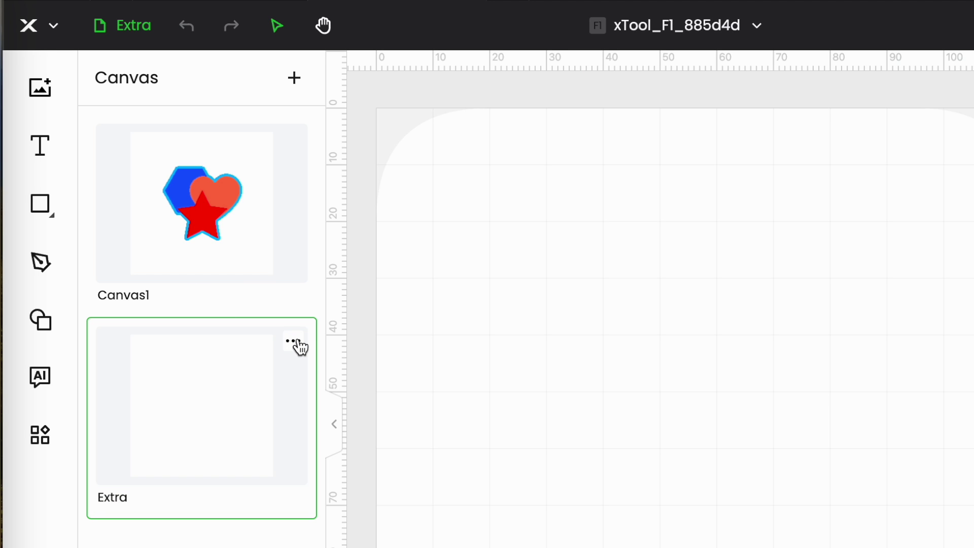
Delete the Extra canvas and close the canvas list
{"action": "left_click", "coordinate": [293, 342]}
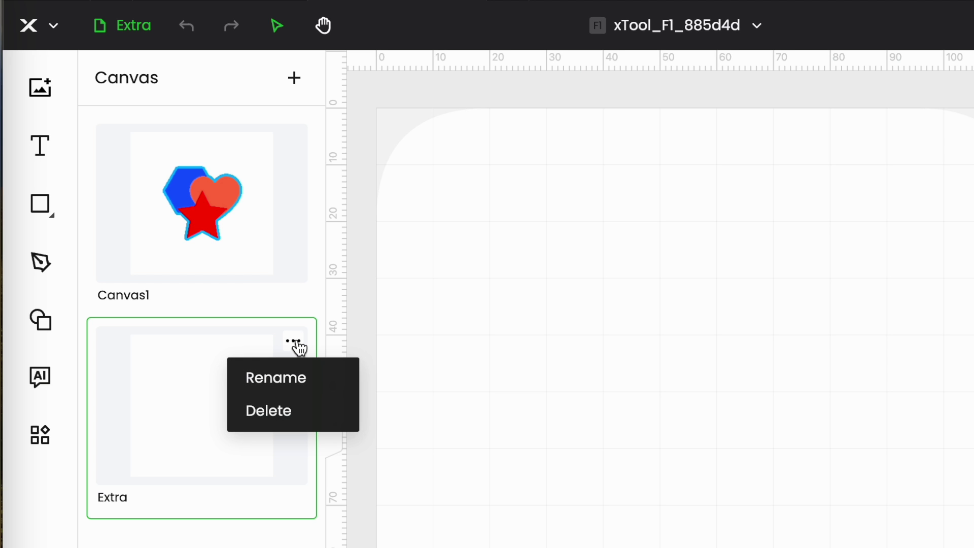
{"action": "left_click", "coordinate": [266, 410]}
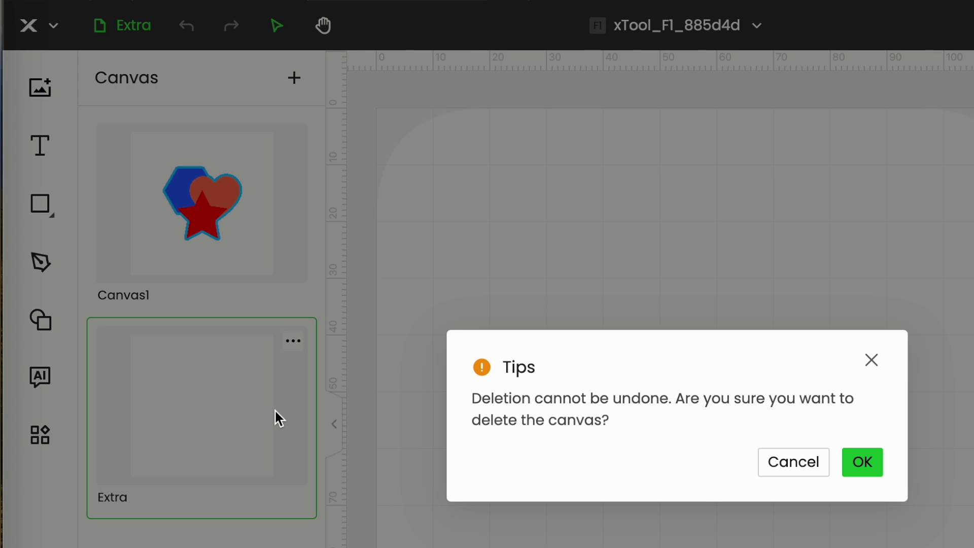
{"action": "left_click", "coordinate": [862, 466]}
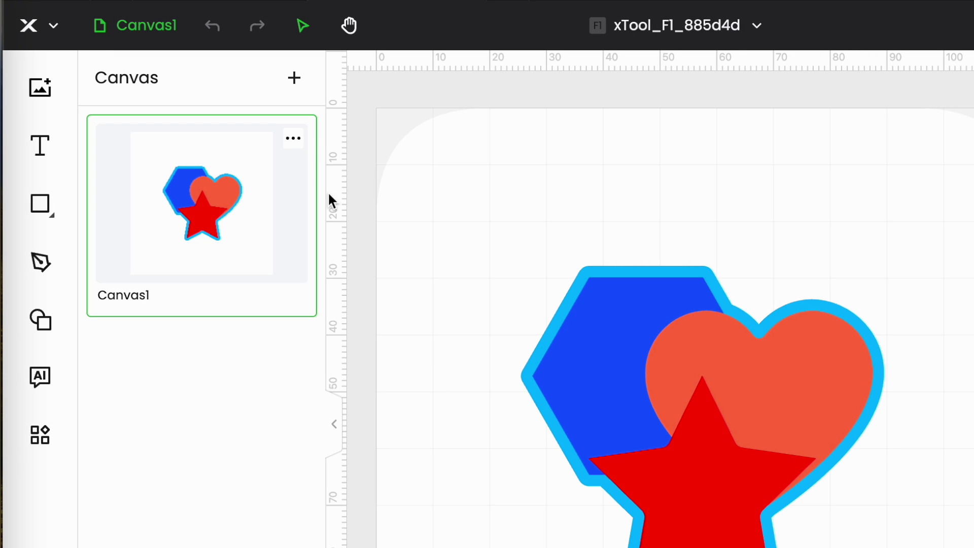
{"action": "left_click", "coordinate": [130, 30]}
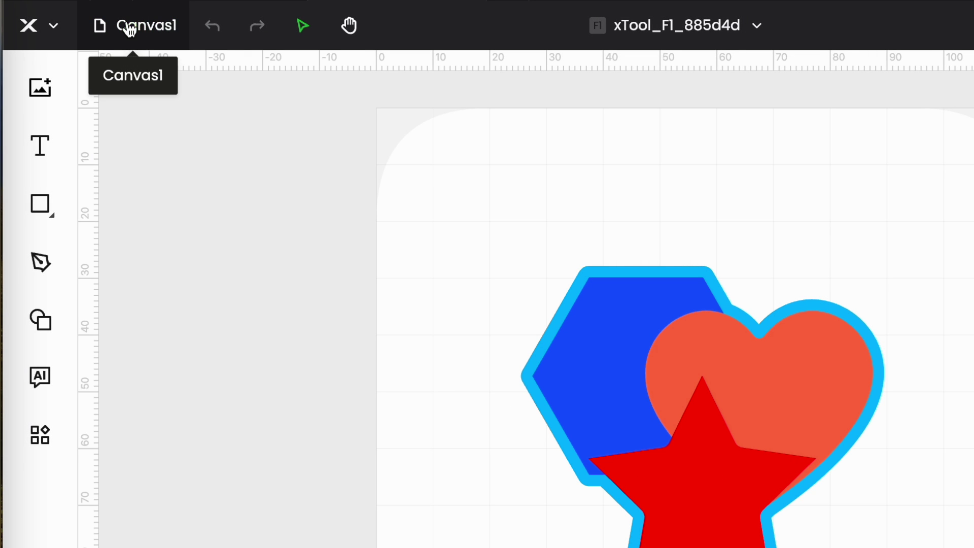